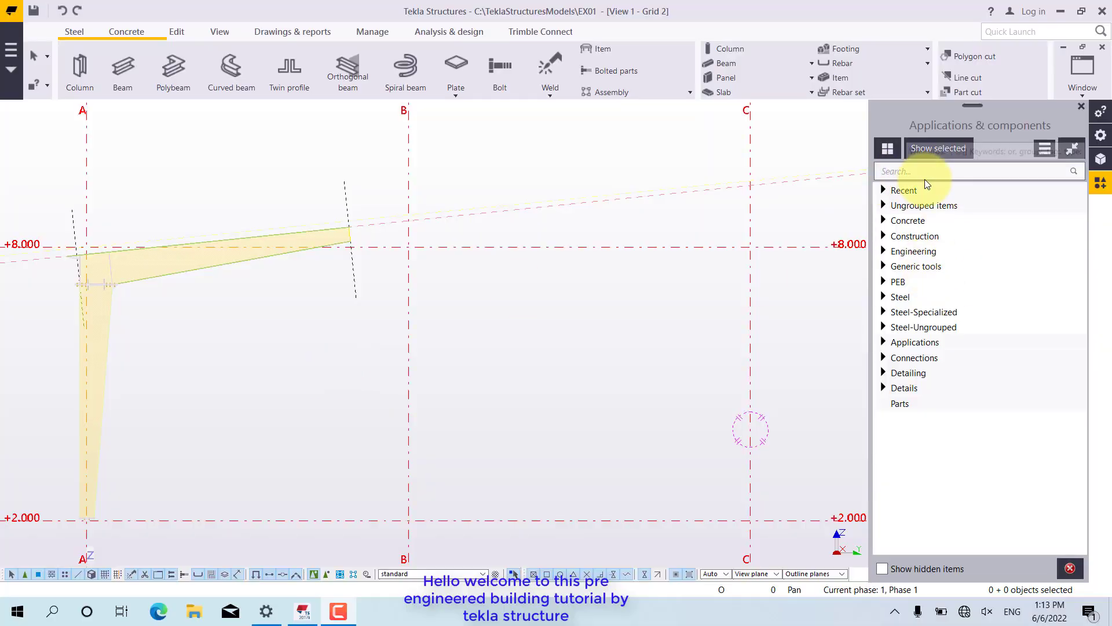
Find component s94 in the applications and components catalog and open the PEB Tapered Section (S94) settings
left_click(926, 172)
type("s")
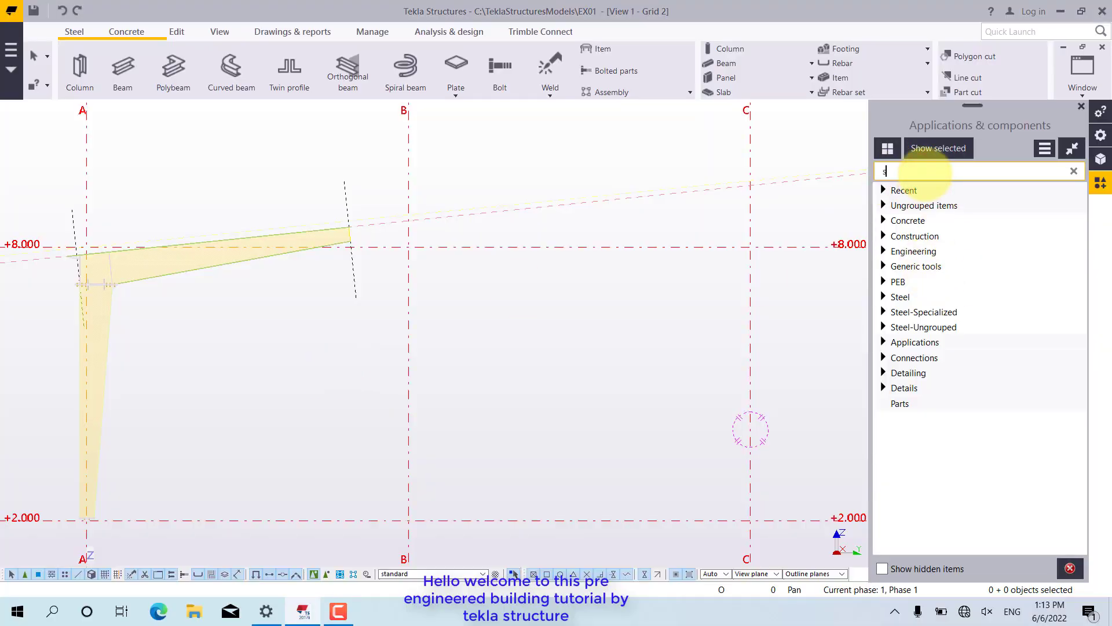
type("94")
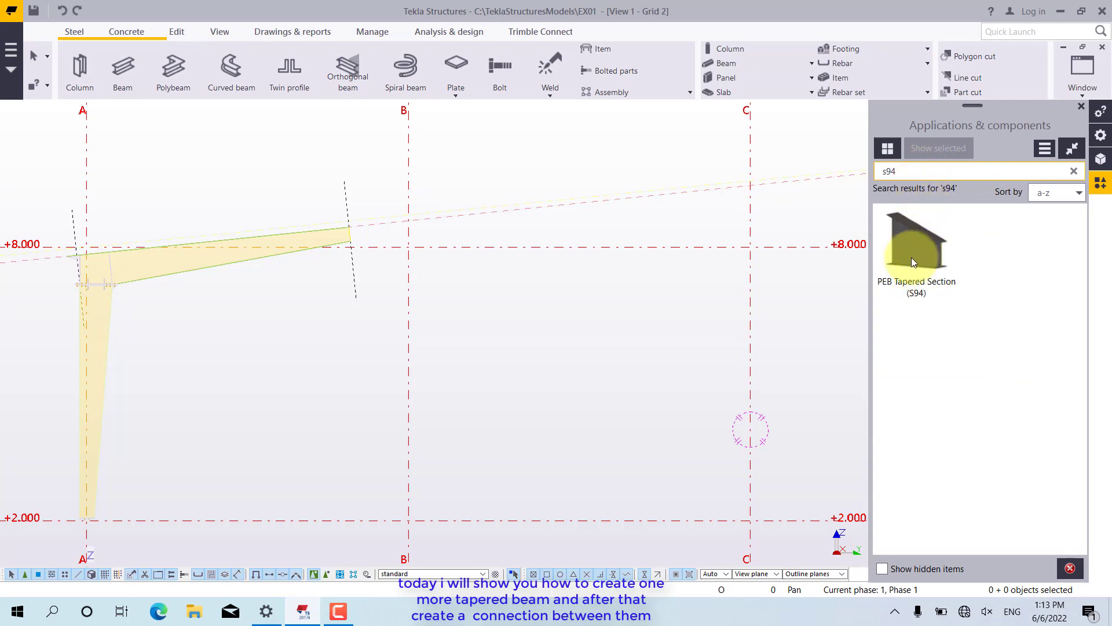
left_click(923, 247)
double_click(921, 245)
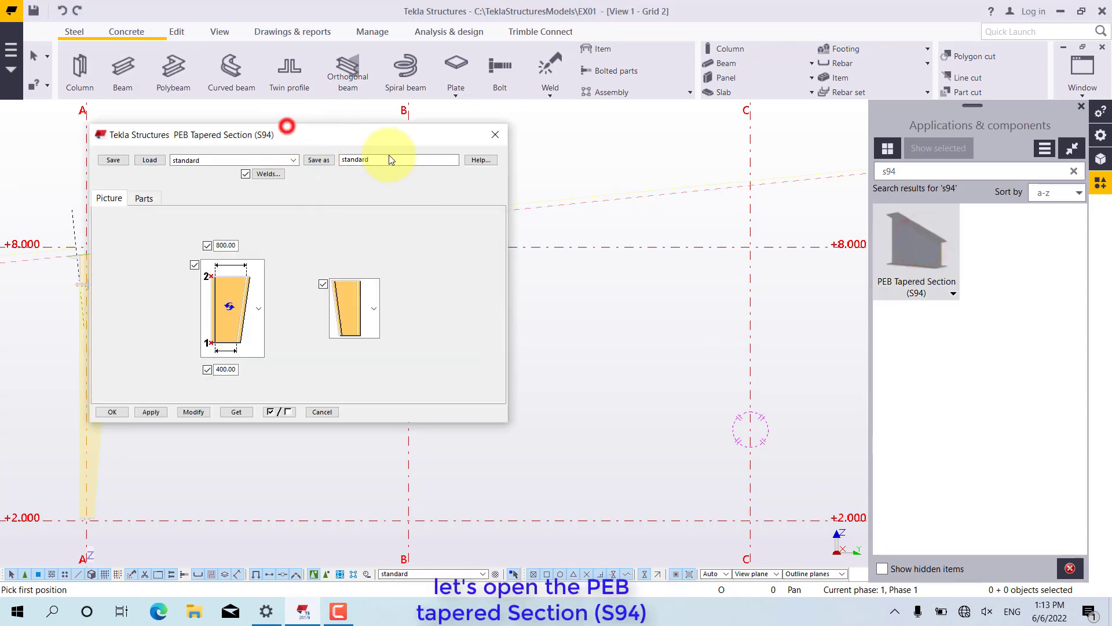
left_click_drag(285, 133, 388, 149)
left_click(397, 175)
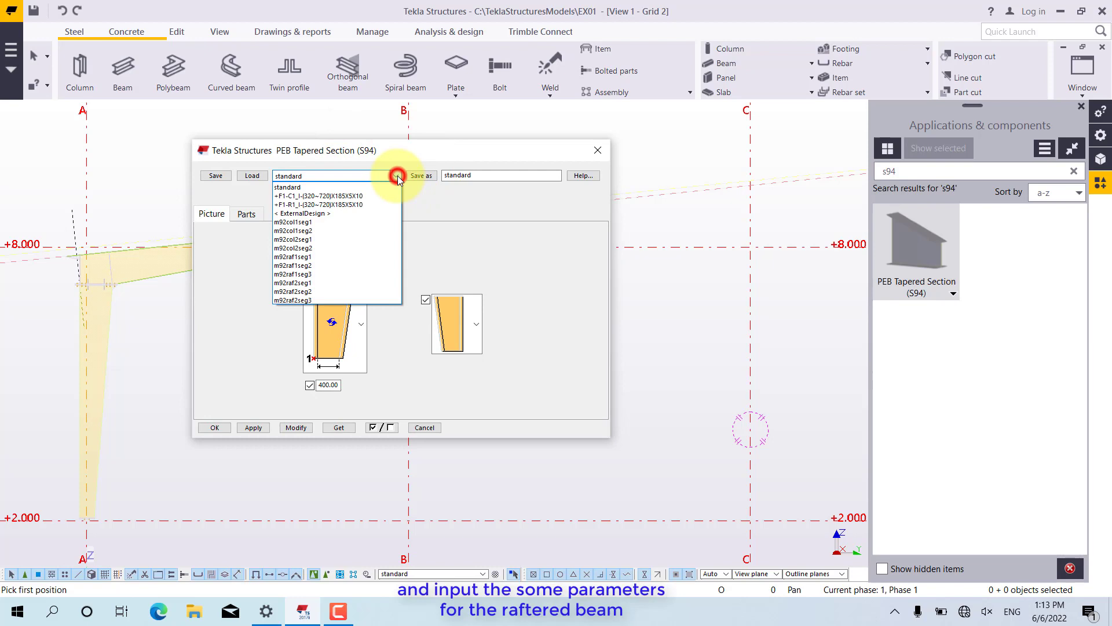
left_click(398, 176)
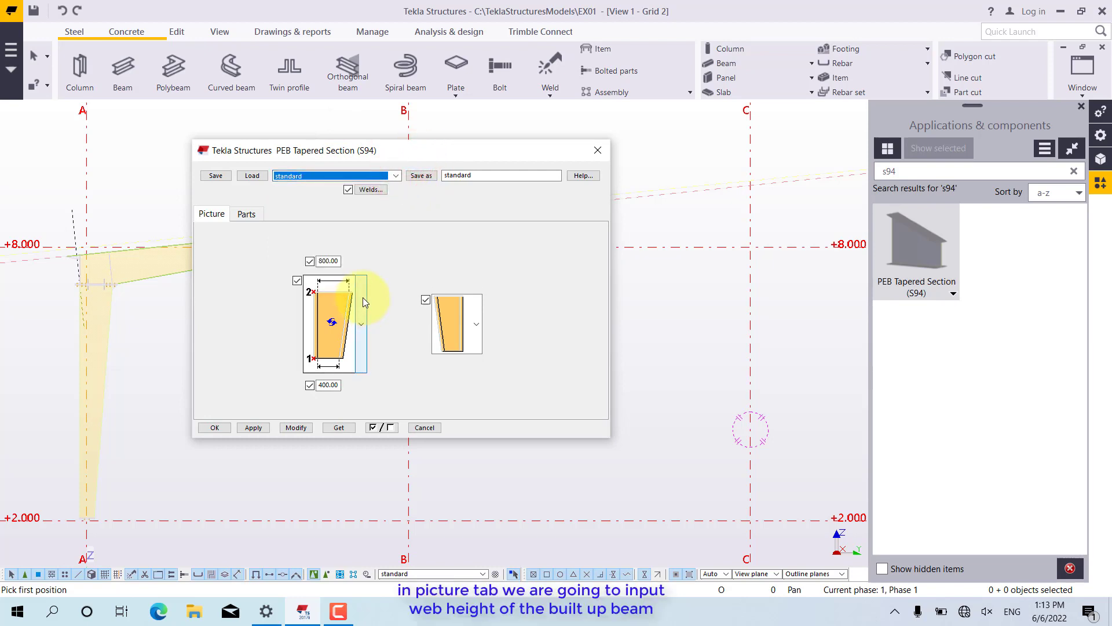
Set the tapered section's web height to 300 at both ends of the beam
left_click(323, 260)
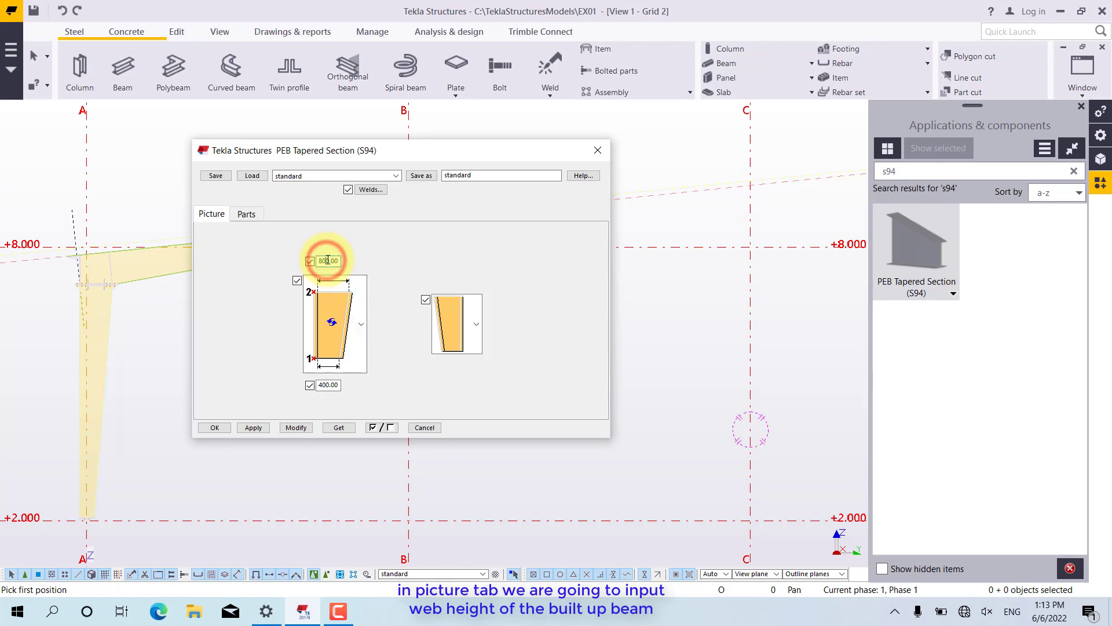
type("300")
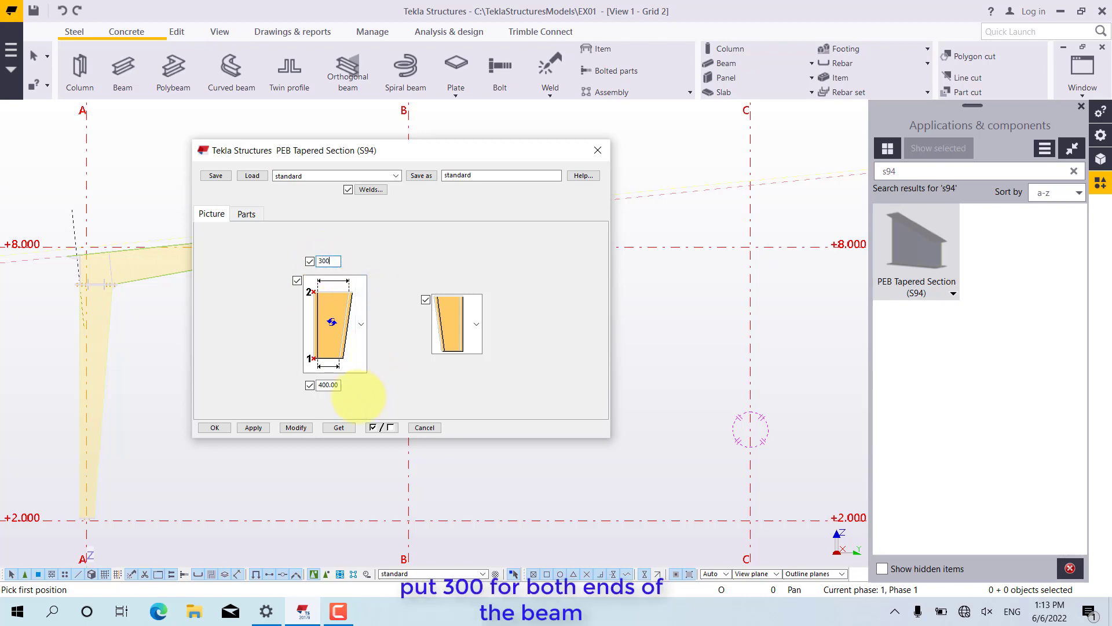
left_click(331, 385)
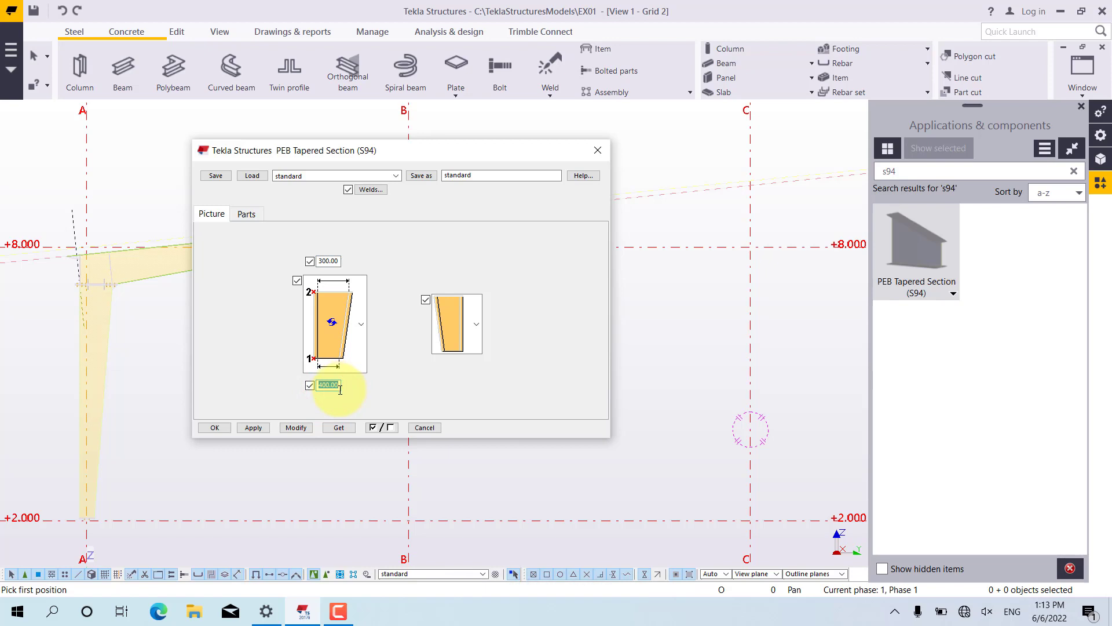
type("300")
Set the part thicknesses to 4 for the web and 8 for the outer and inner flanges
left_click(247, 214)
left_click(276, 243)
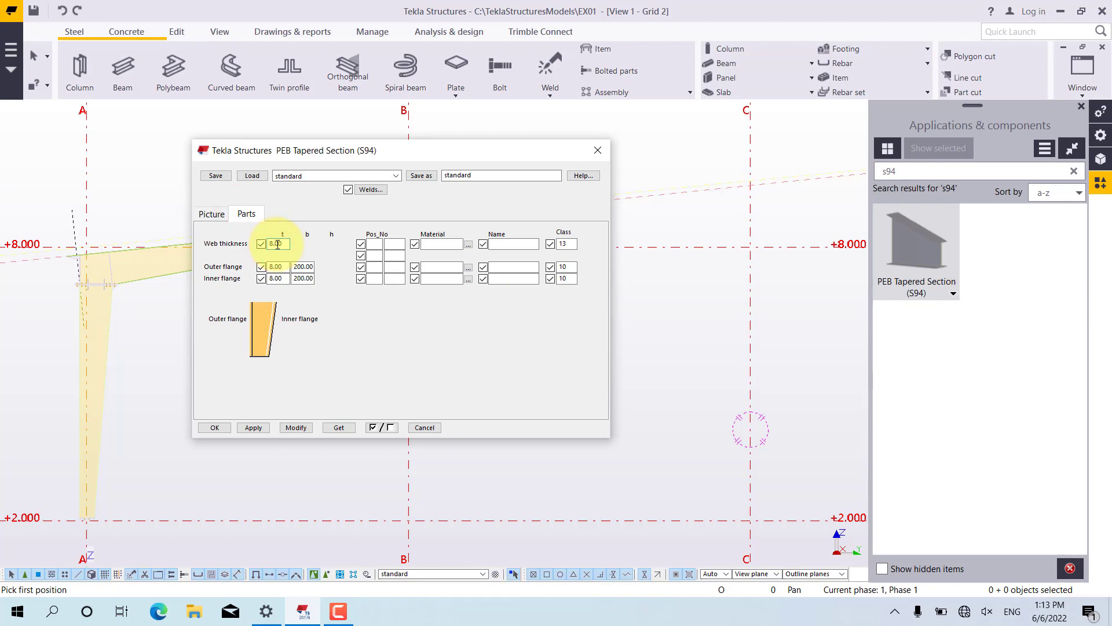
type("4")
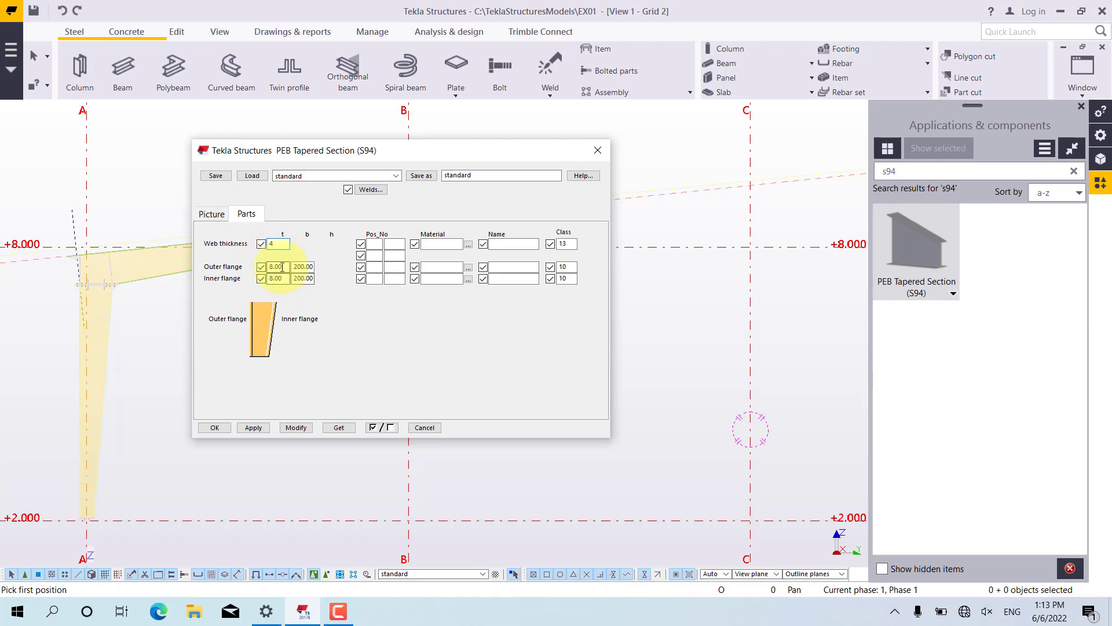
left_click(283, 266)
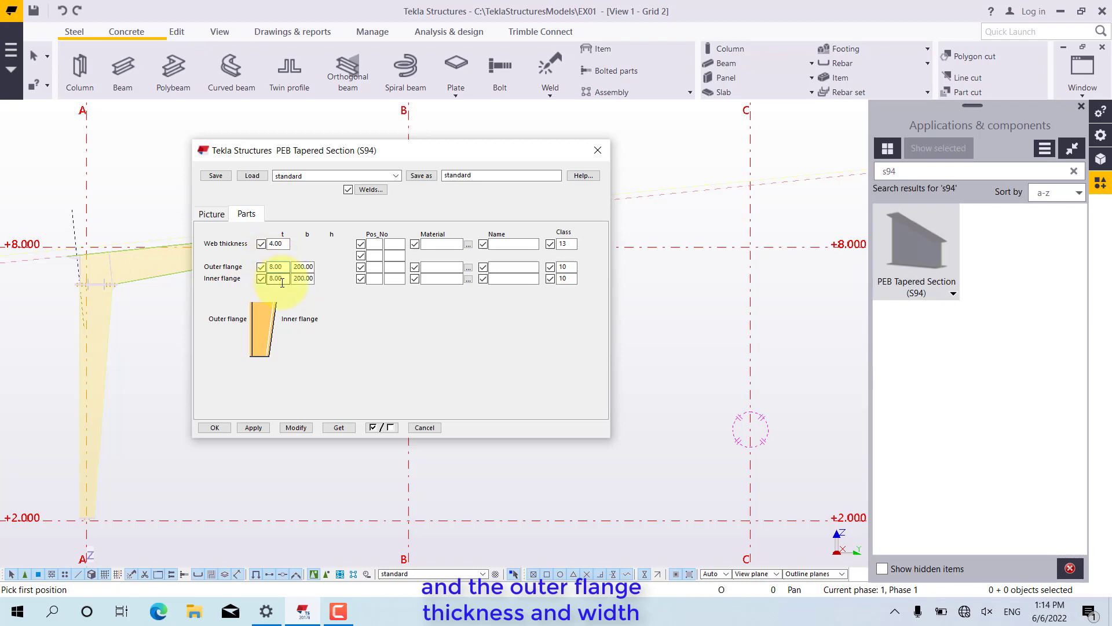
key("ctrl+a")
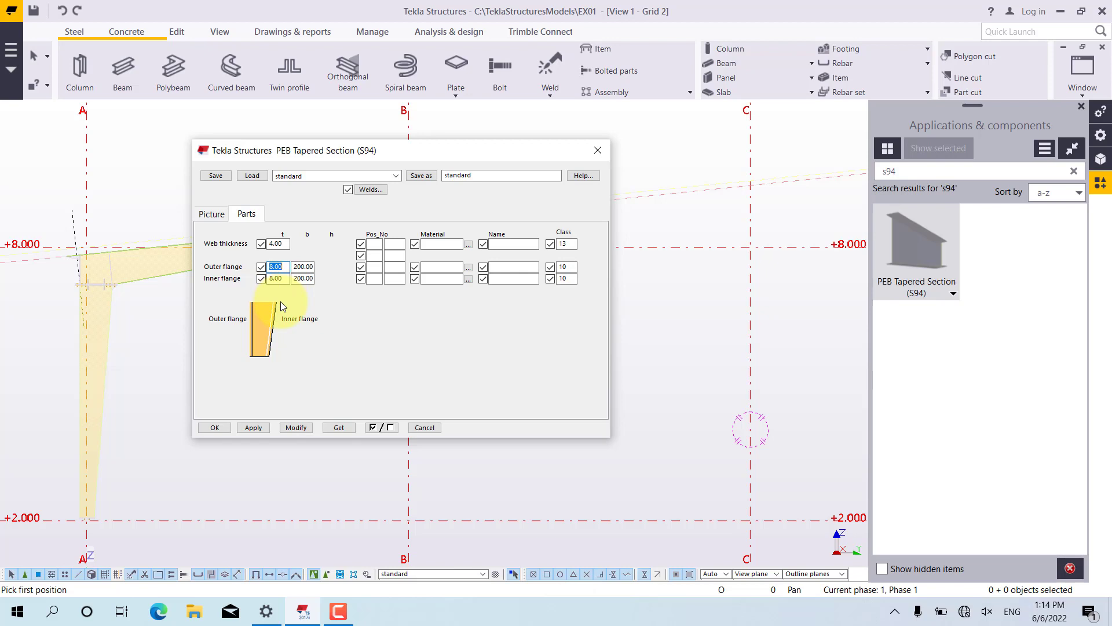
type("8")
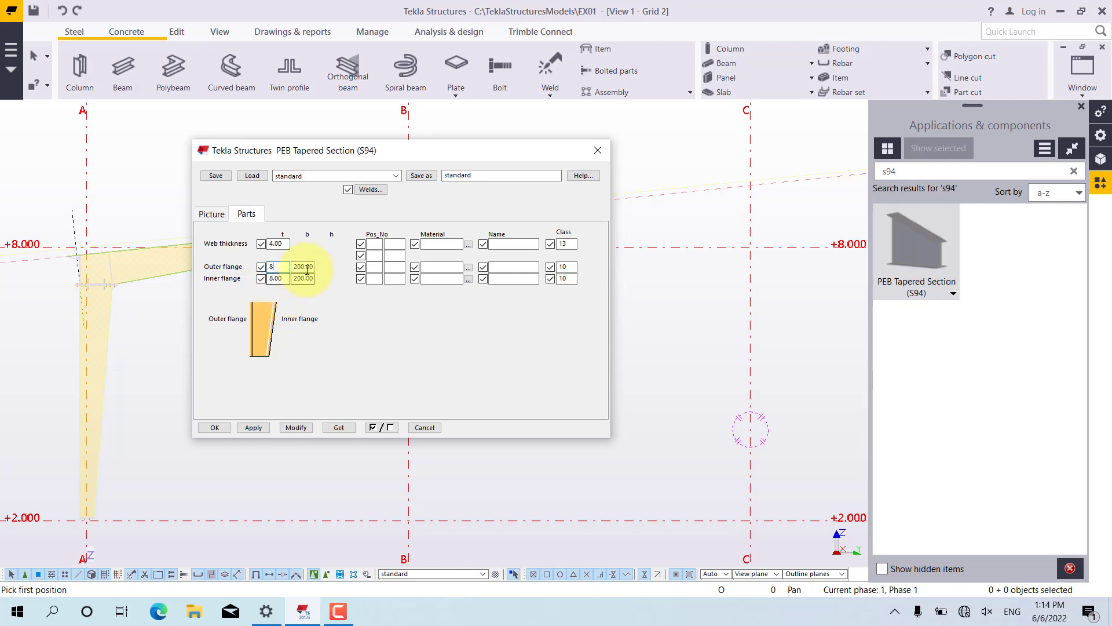
left_click(288, 279)
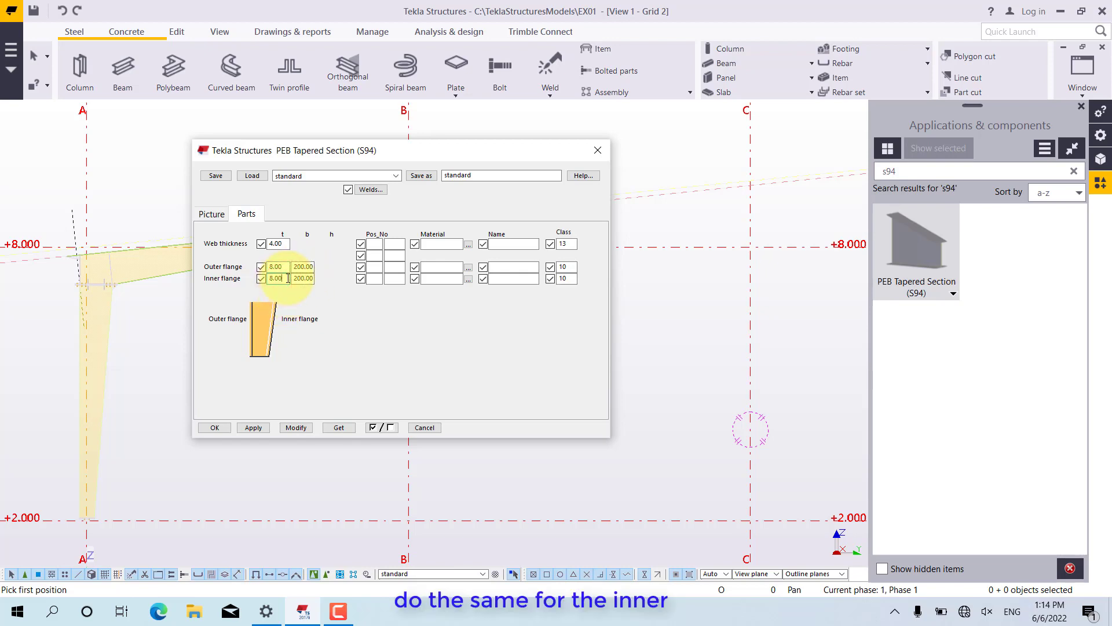
double_click(283, 278)
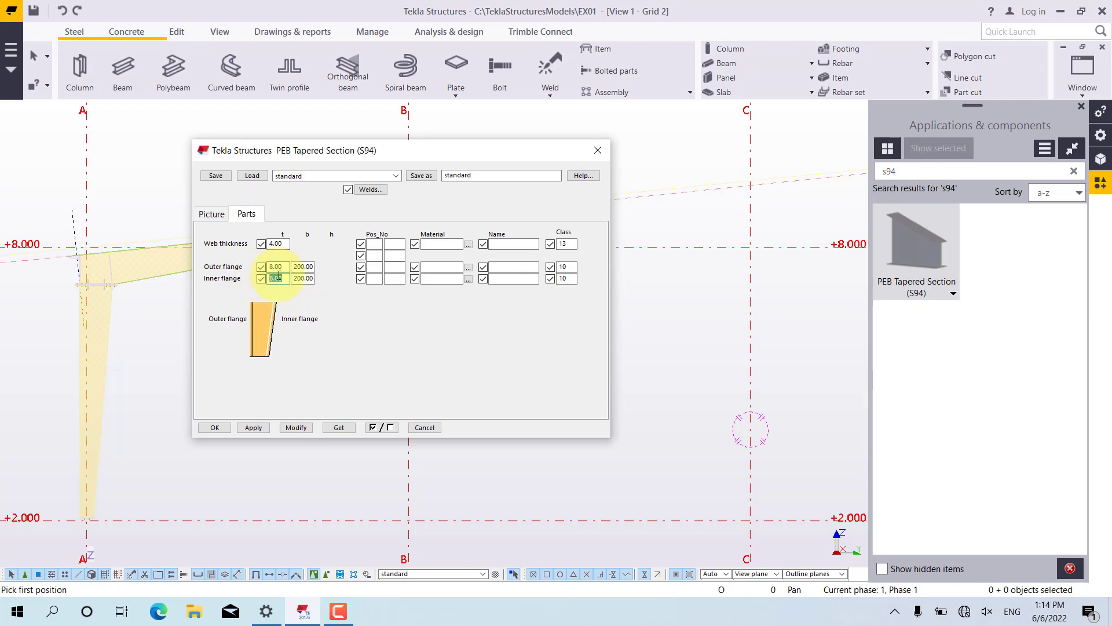
Set the width of both the outer and inner flanges to 165
left_click(297, 266)
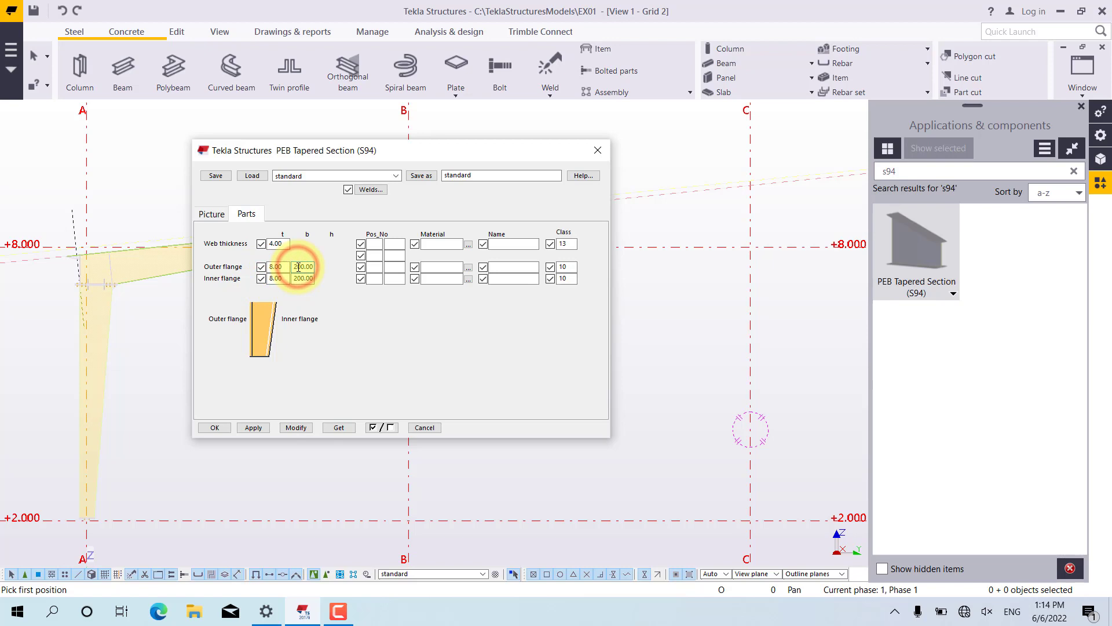
double_click(299, 267)
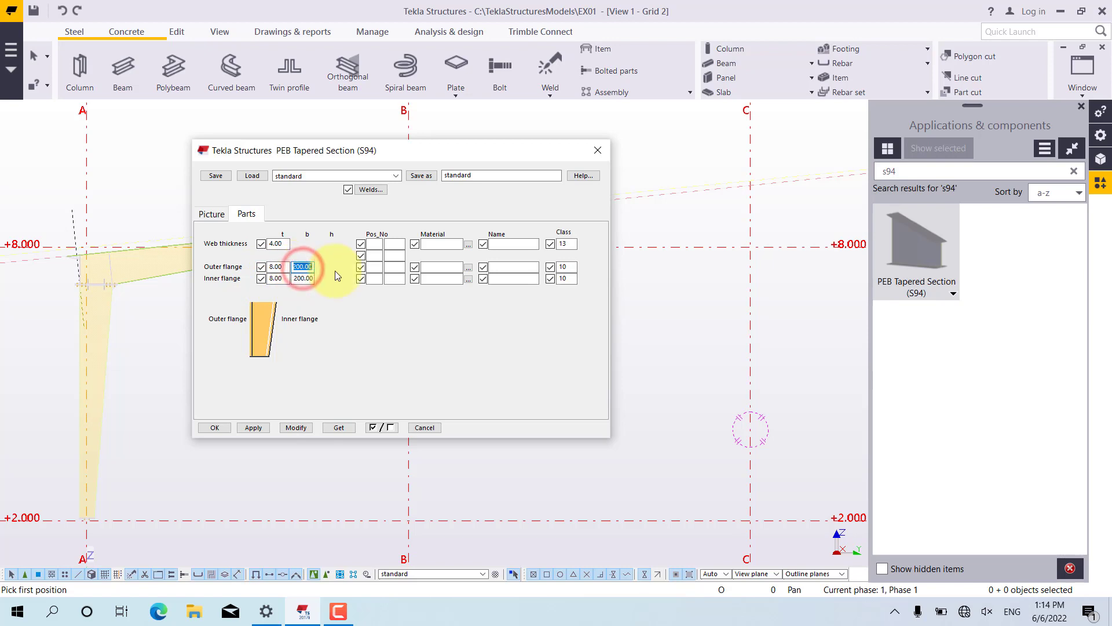
type("165")
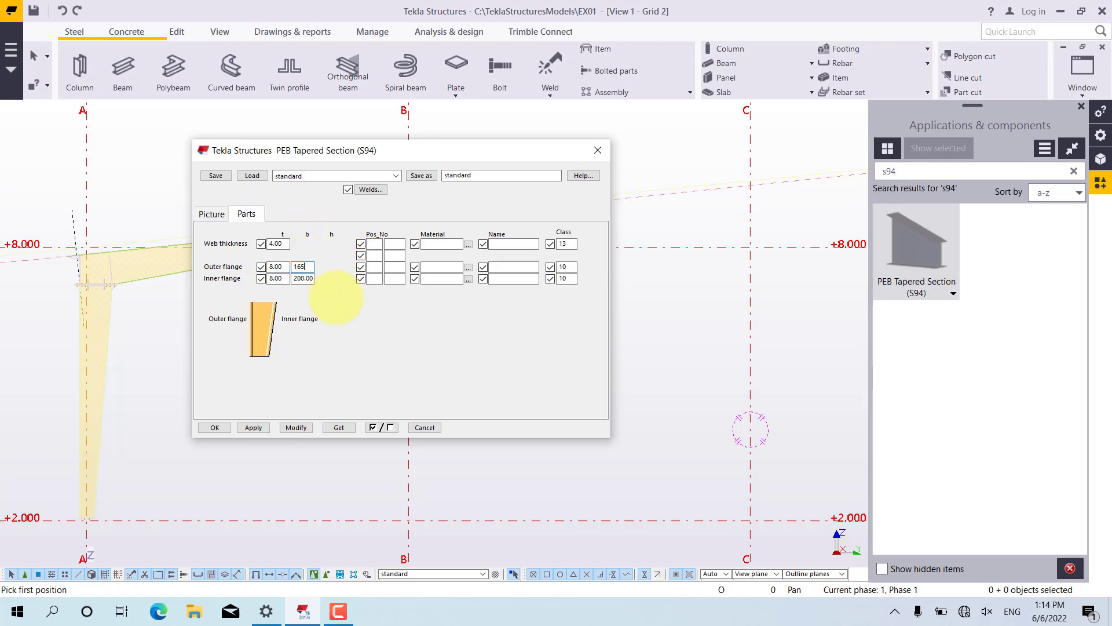
left_click(306, 283)
double_click(306, 279)
type("165")
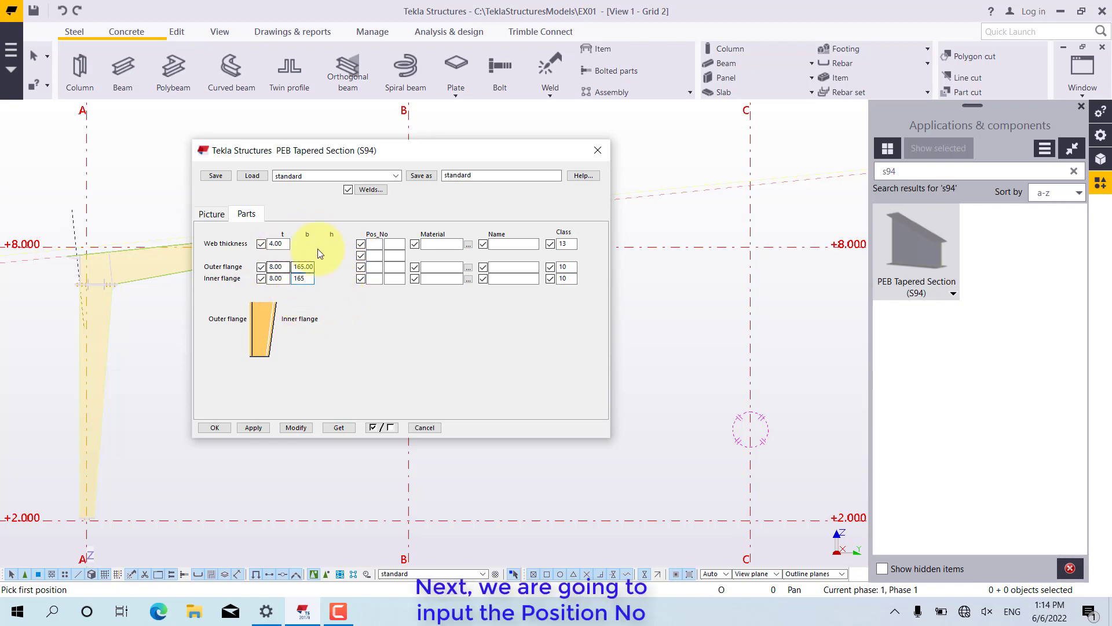
Give the web position prefix W with start number 1, and the row beneath it prefix 02 with start number 1
left_click(374, 243)
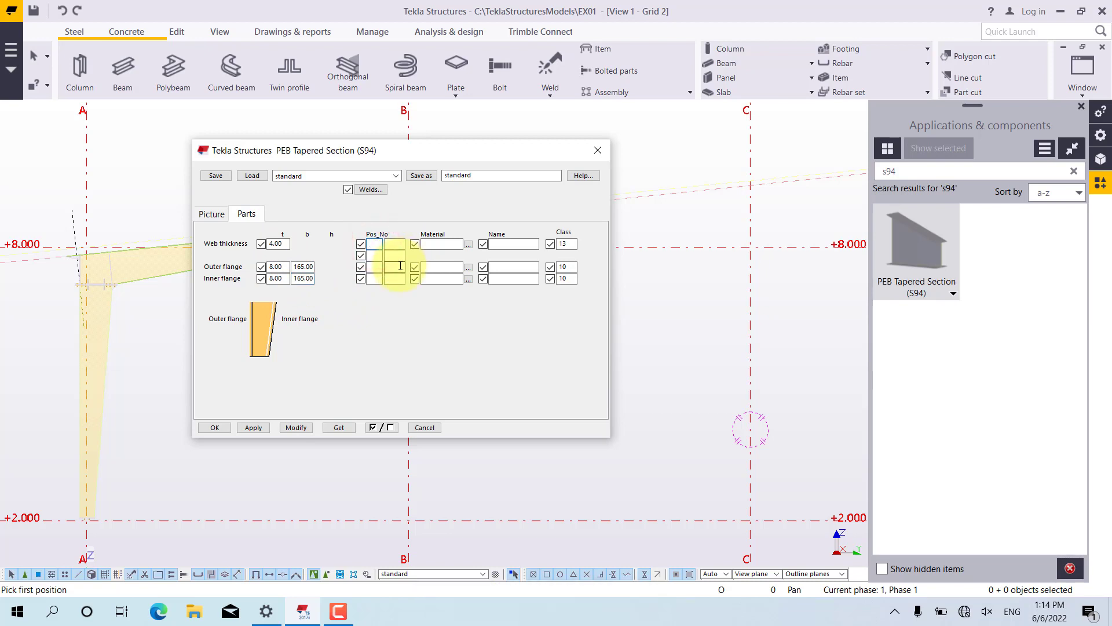
type("W")
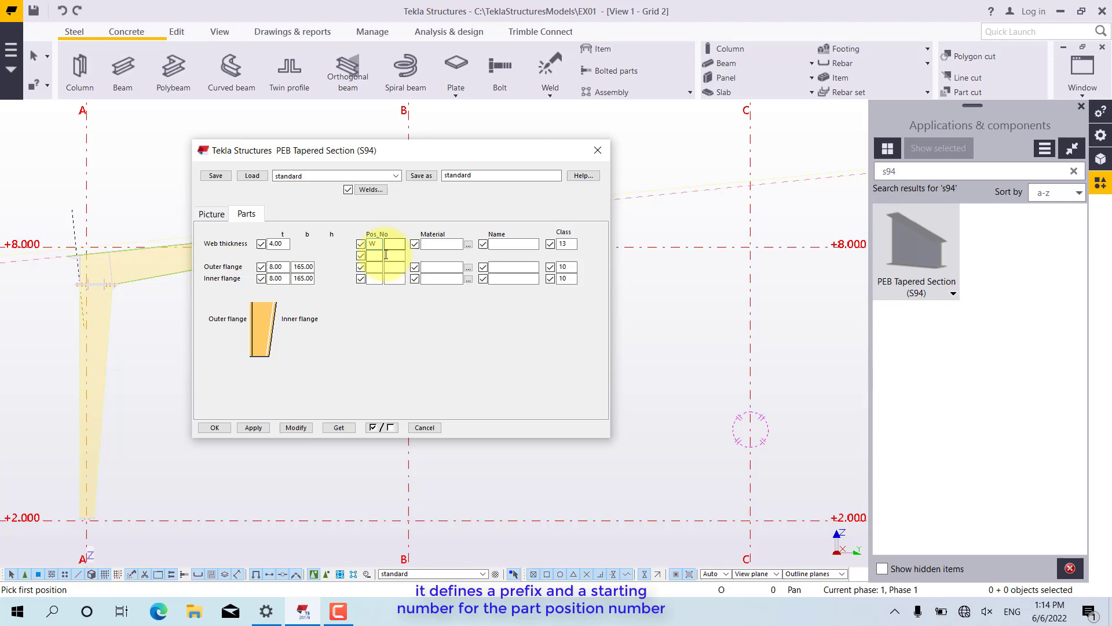
left_click(376, 255)
type("02")
left_click(392, 243)
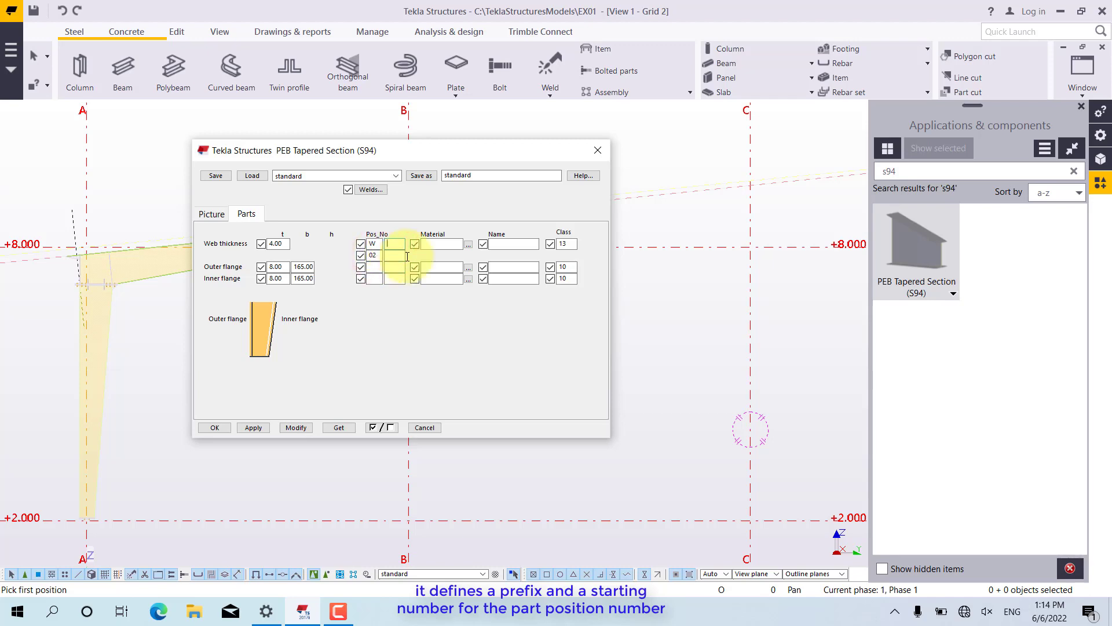
type("1")
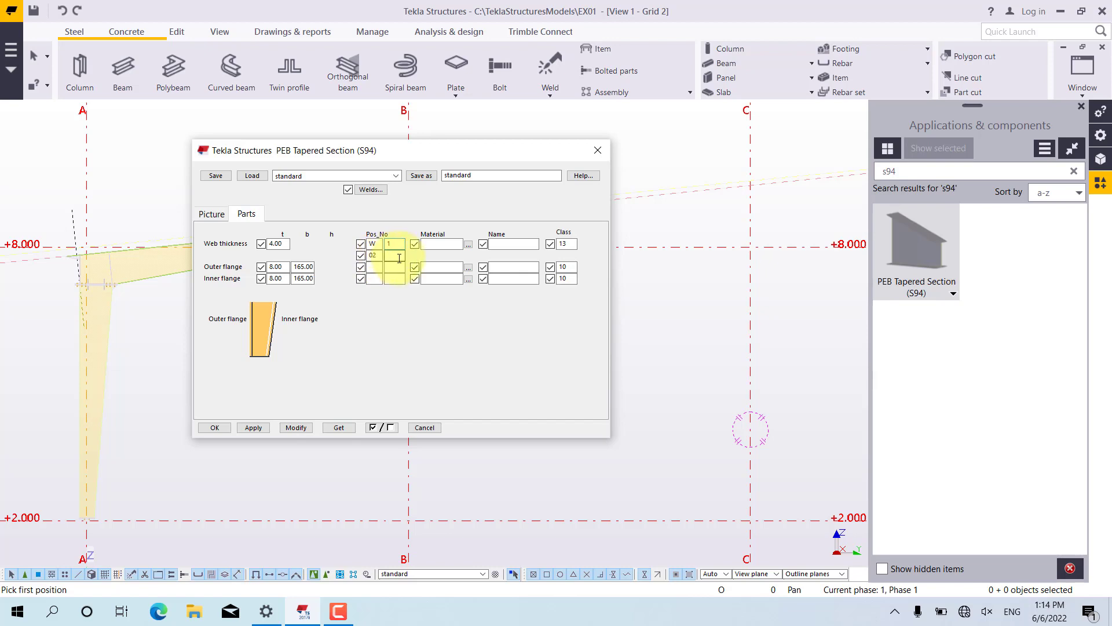
left_click(393, 254)
type("1")
Give the outer and inner flanges position number prefix F with start number 1
left_click(378, 268)
type("F")
left_click(388, 269)
type("1")
left_click(380, 278)
type("F")
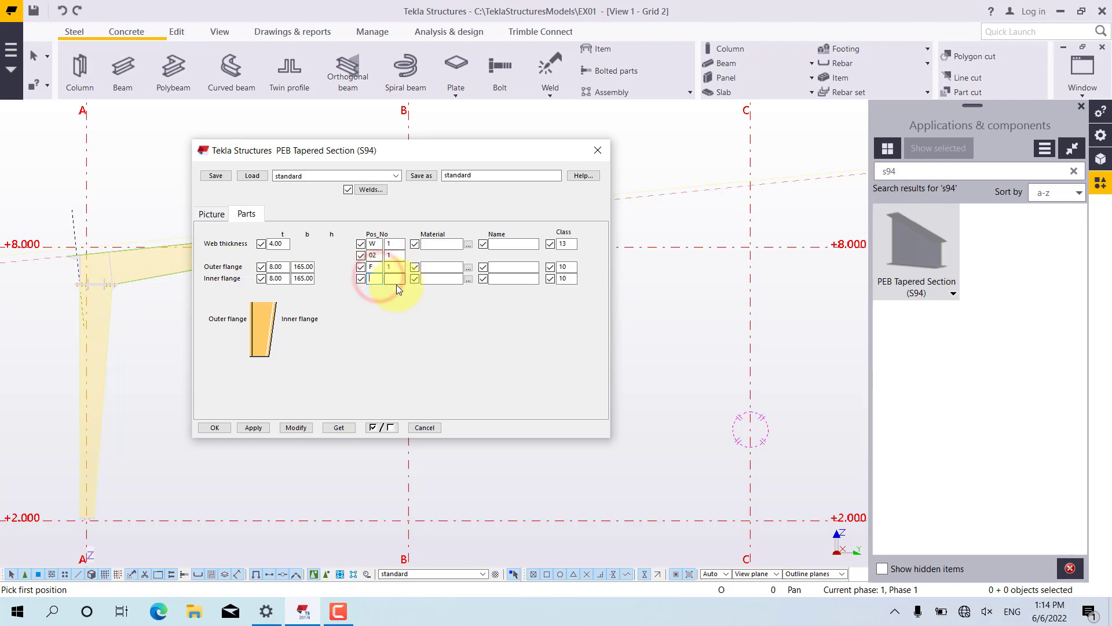
left_click(395, 278)
type("1")
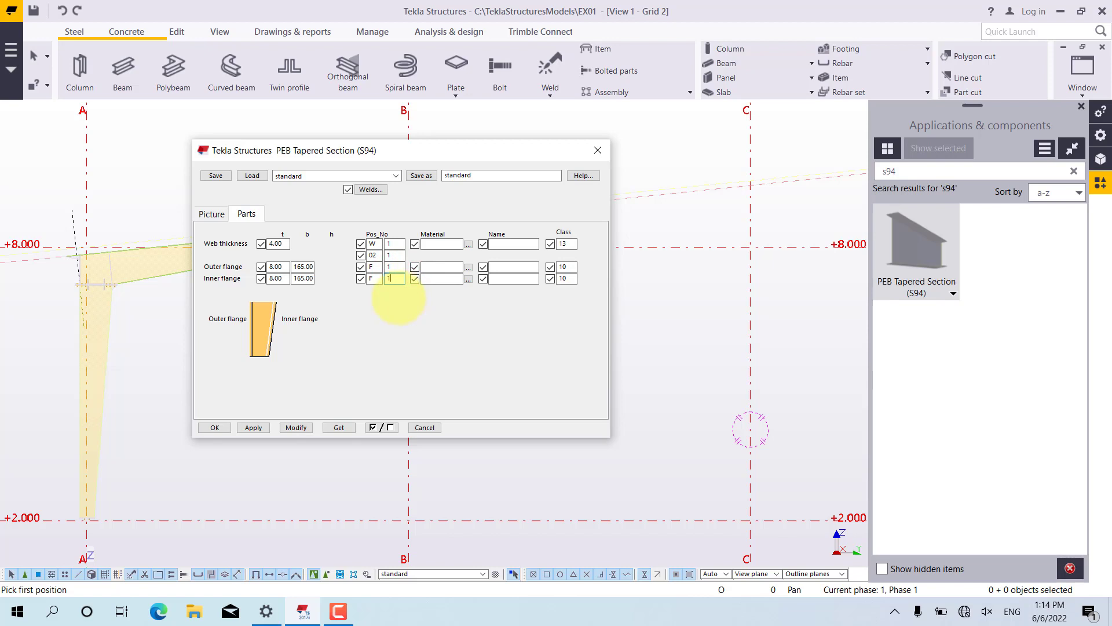
Assign steel grade S235 from the material catalog to the web
left_click(466, 246)
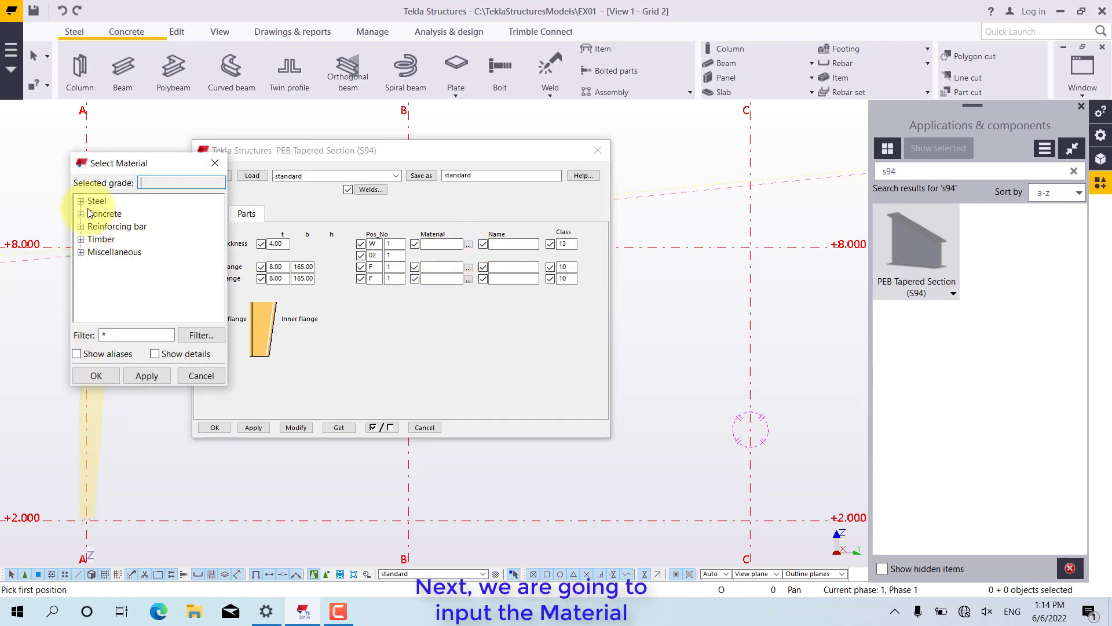
left_click(82, 202)
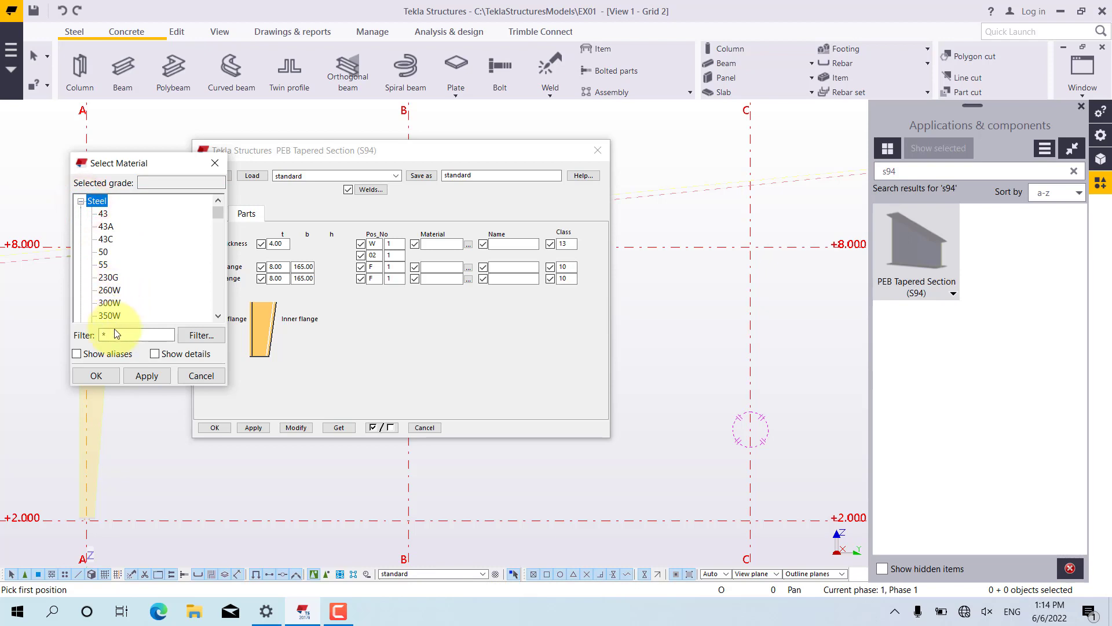
left_click(102, 252)
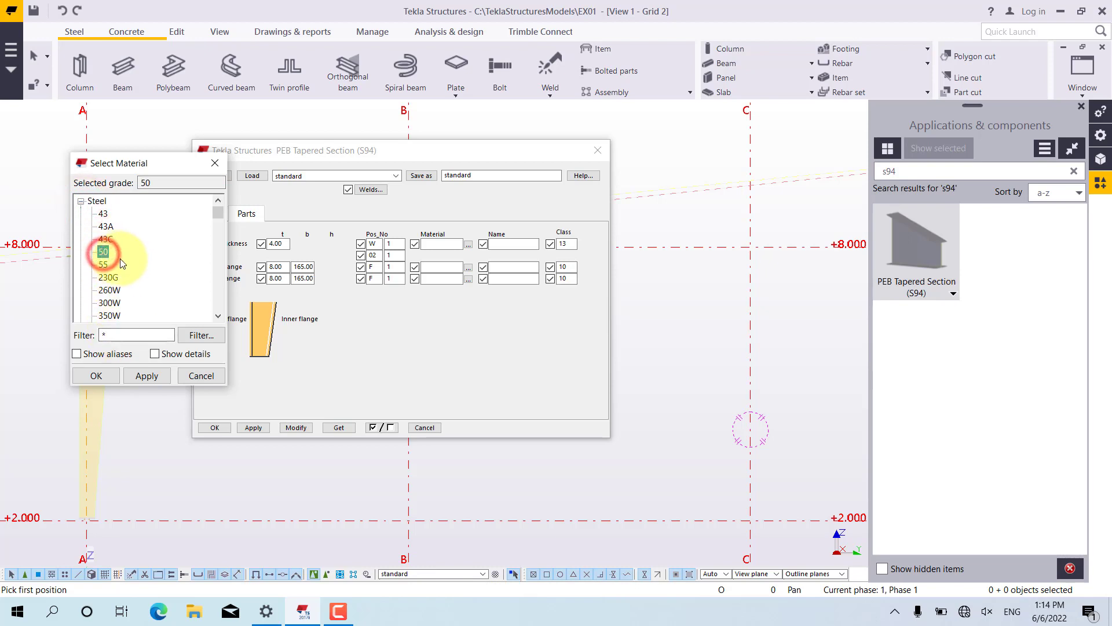
key("s")
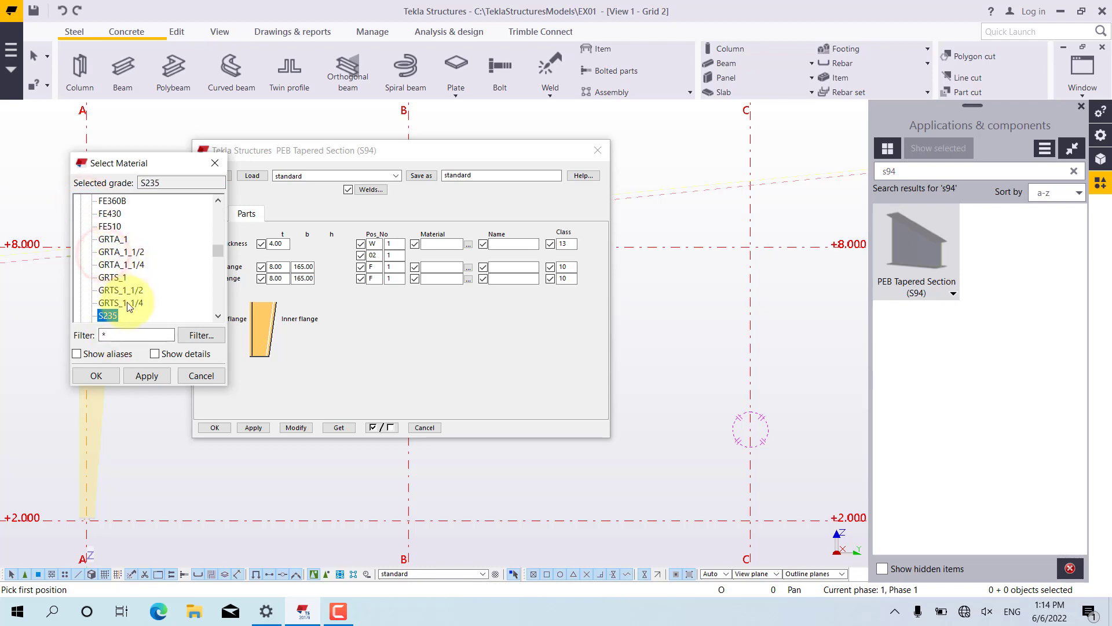
left_click(137, 377)
left_click(109, 374)
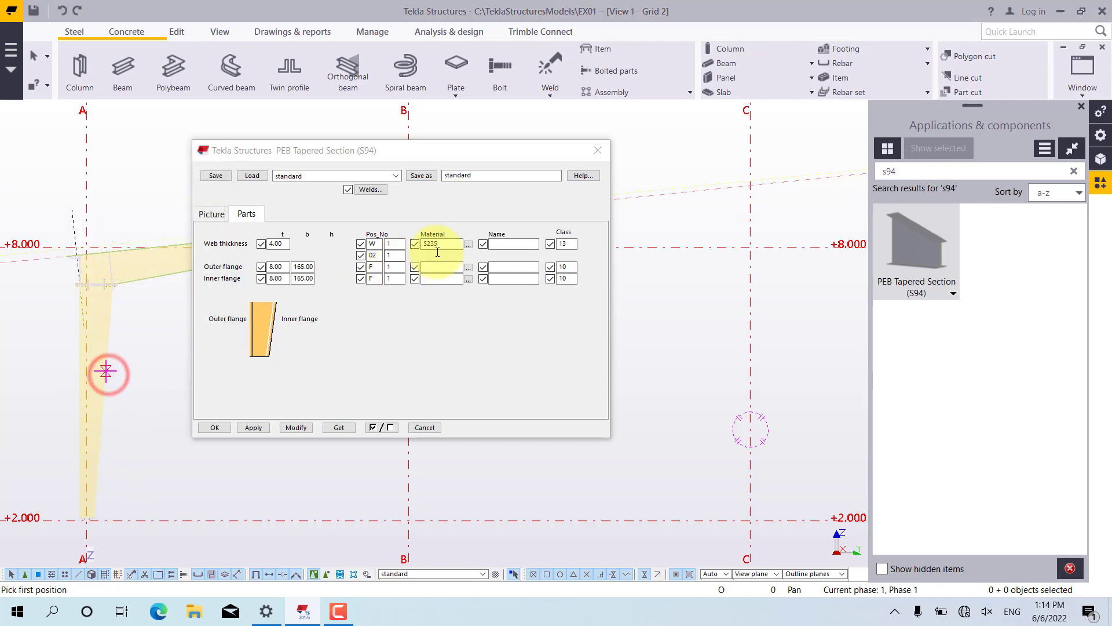
Apply the web's material S235 to the outer and inner flanges as well
left_click(438, 244)
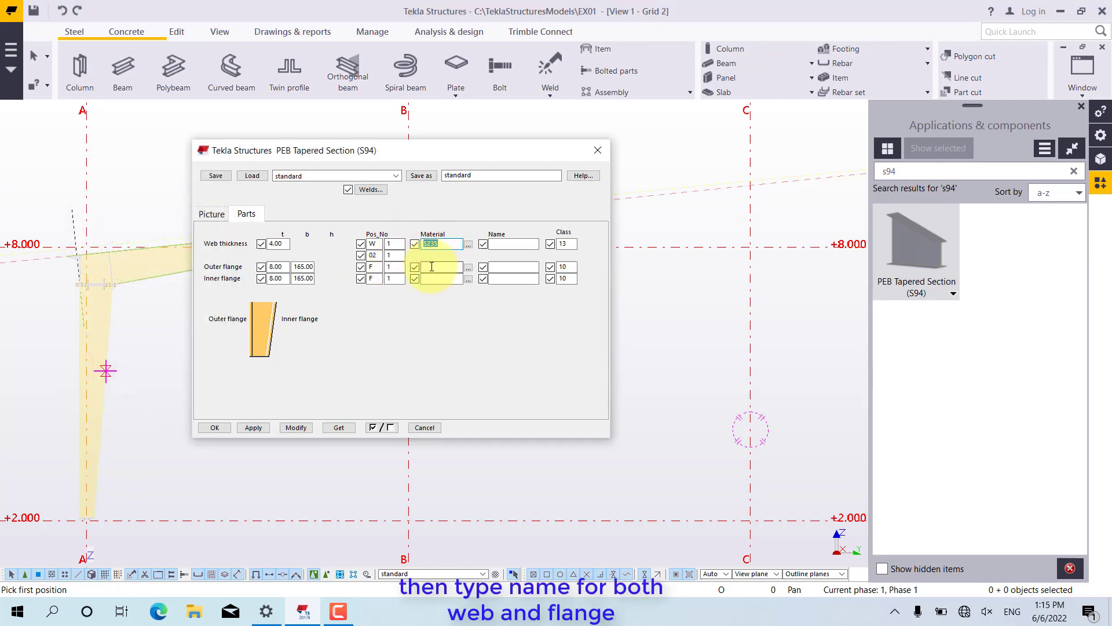
left_click(431, 266)
type("S235")
left_click(442, 279)
type("S235")
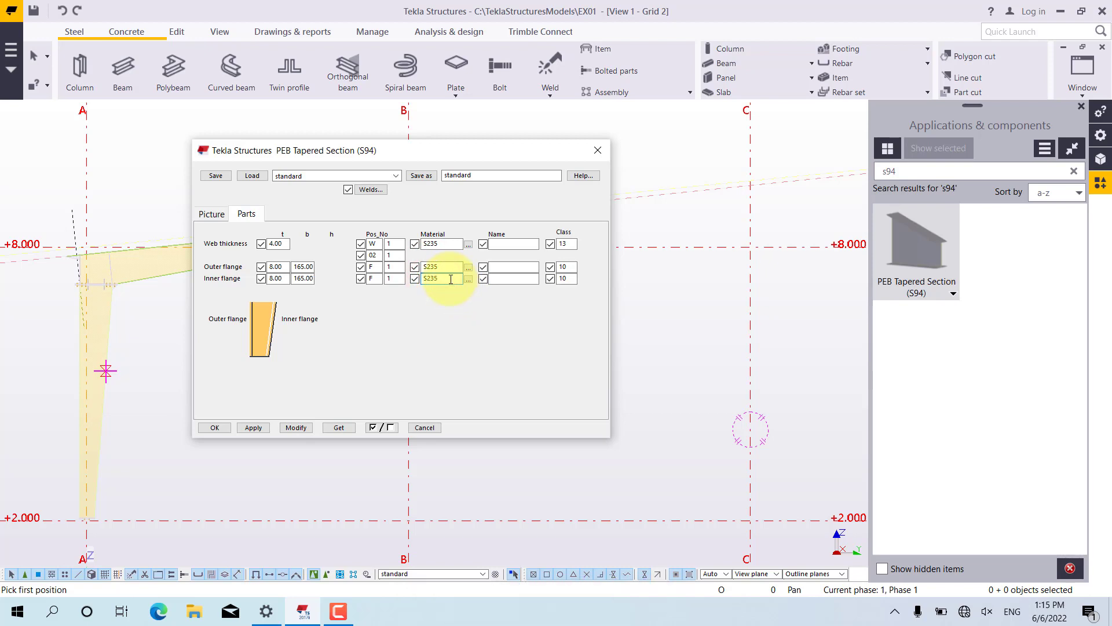
Name the web part WEB and both the outer and inner flanges FLANGE
left_click(497, 244)
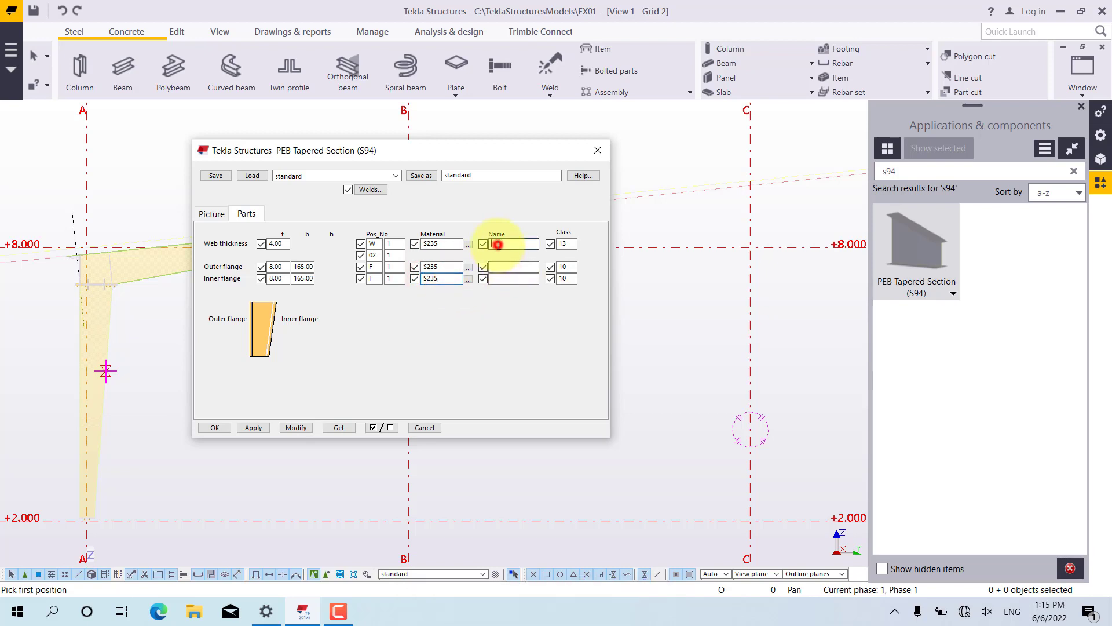
type("WEB")
left_click(507, 268)
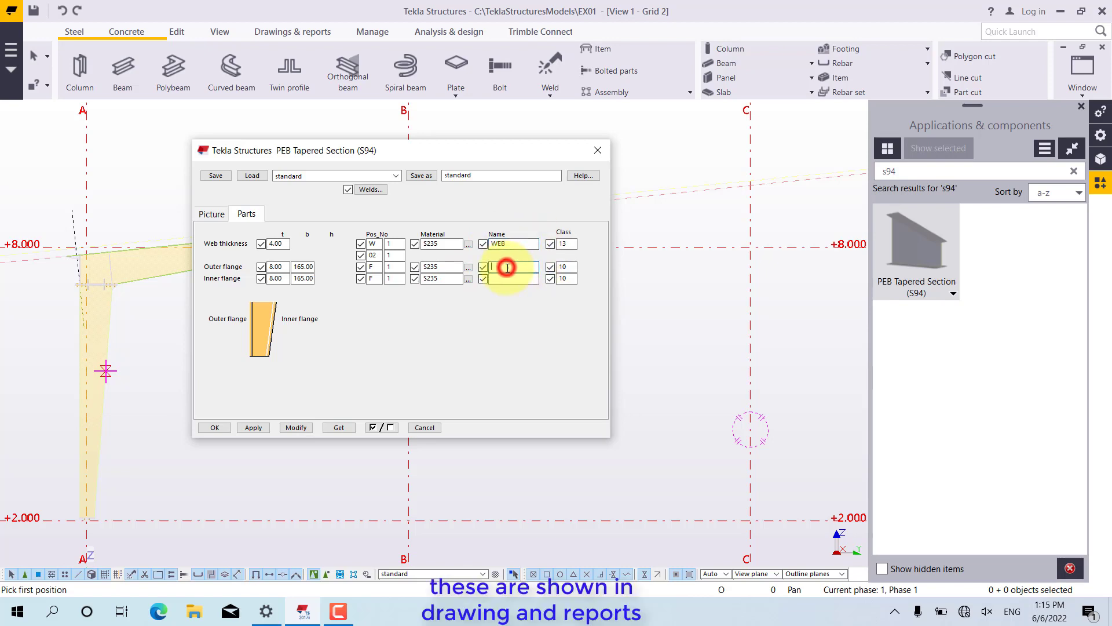
type("FLANGE")
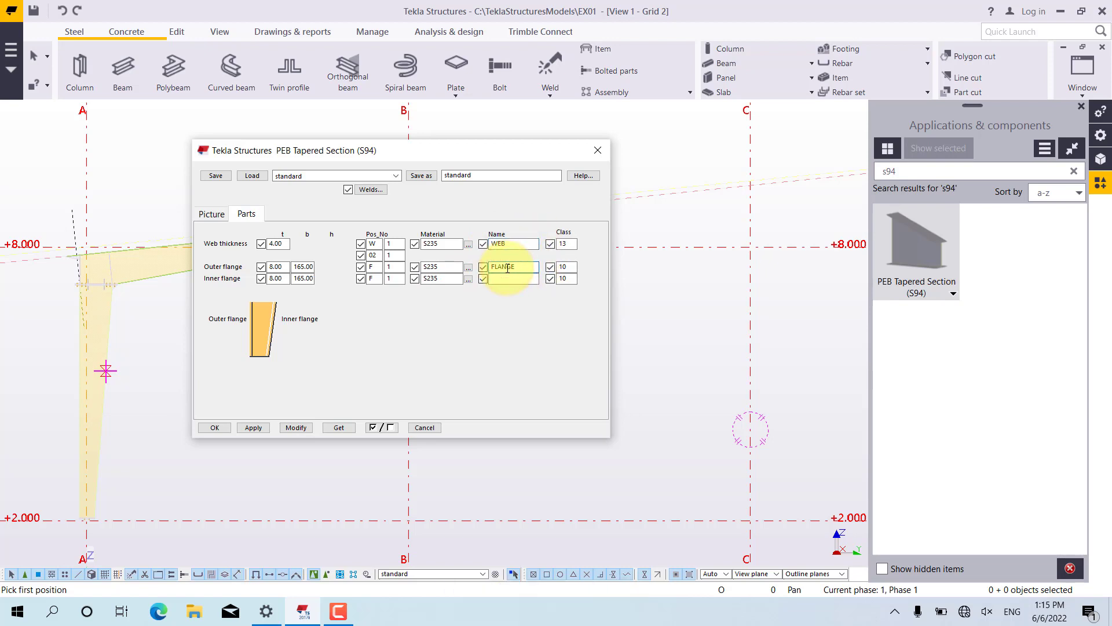
double_click(508, 267)
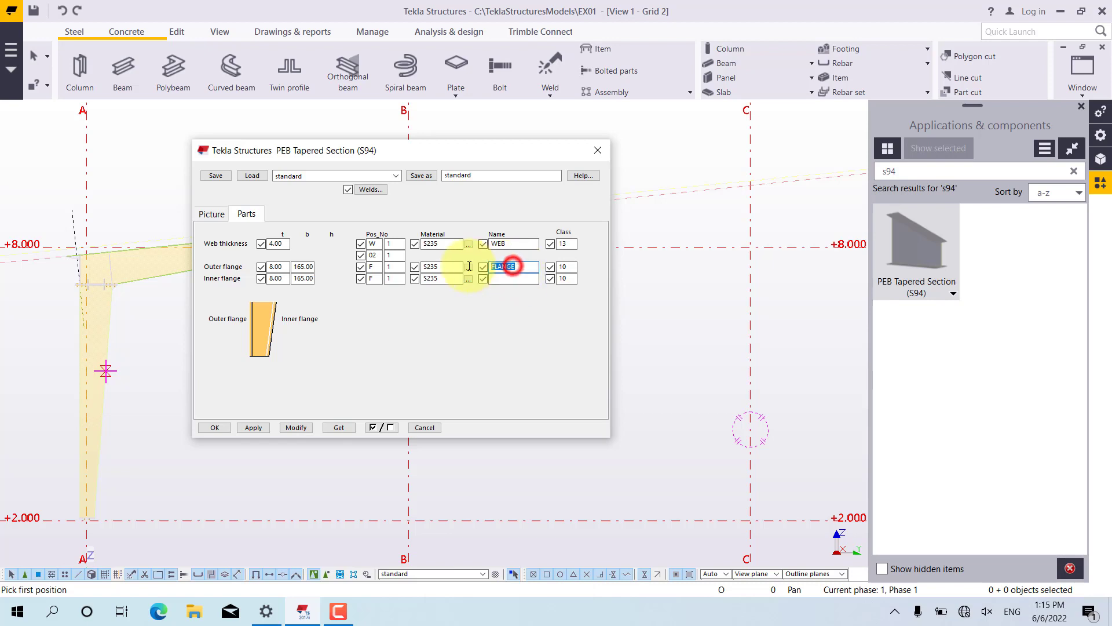
key("ctrl+c")
left_click(510, 279)
key("ctrl+v")
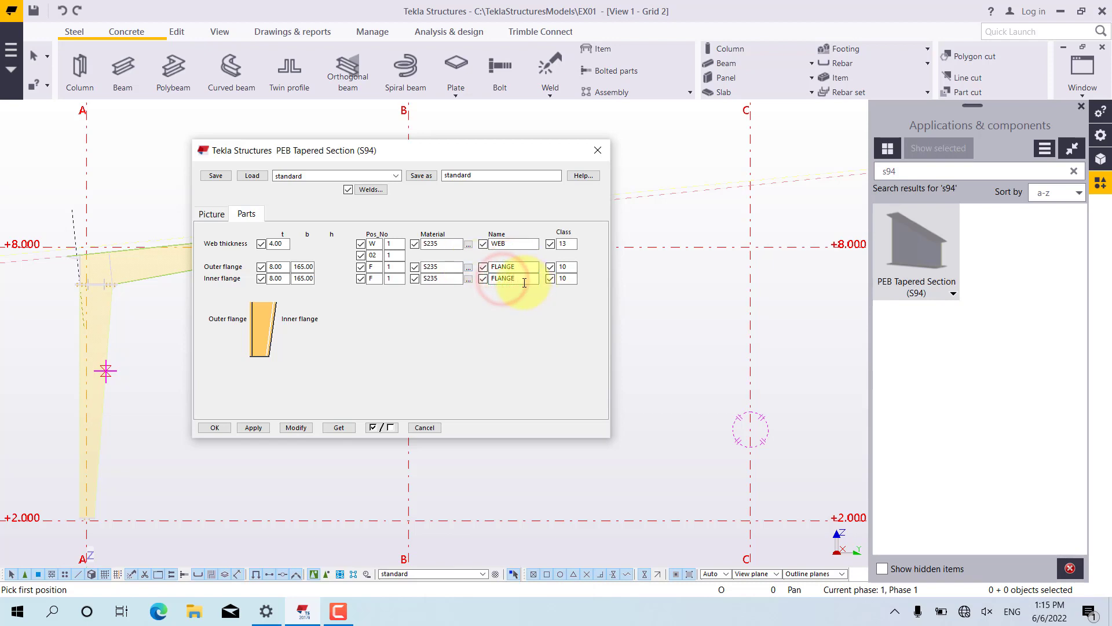
Set the class of the outer and inner flanges to 3
double_click(564, 266)
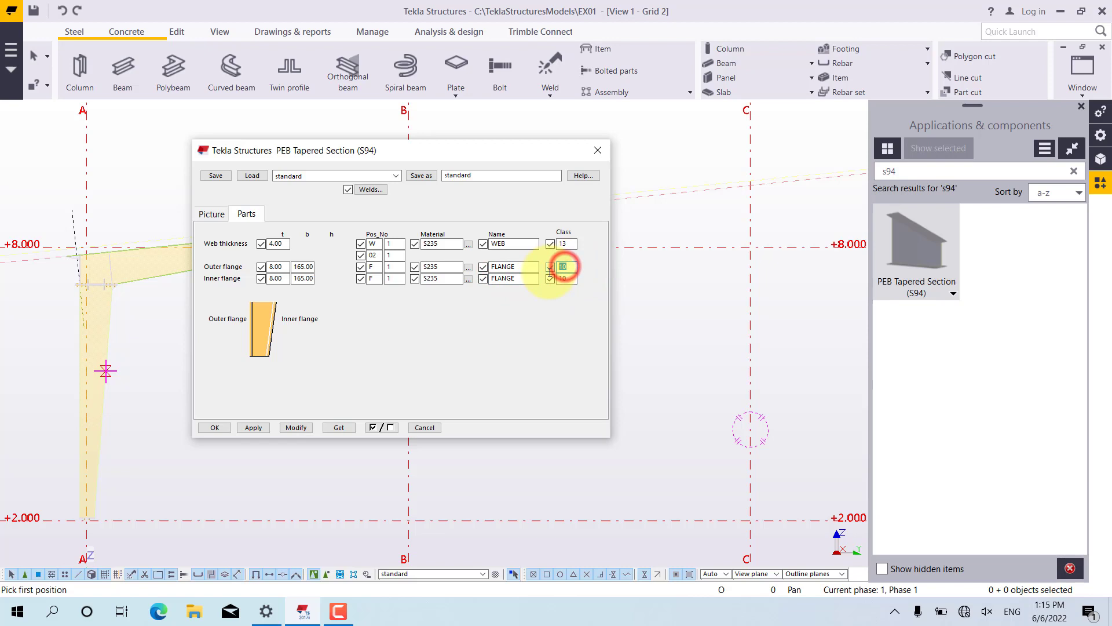
type("3")
double_click(573, 279)
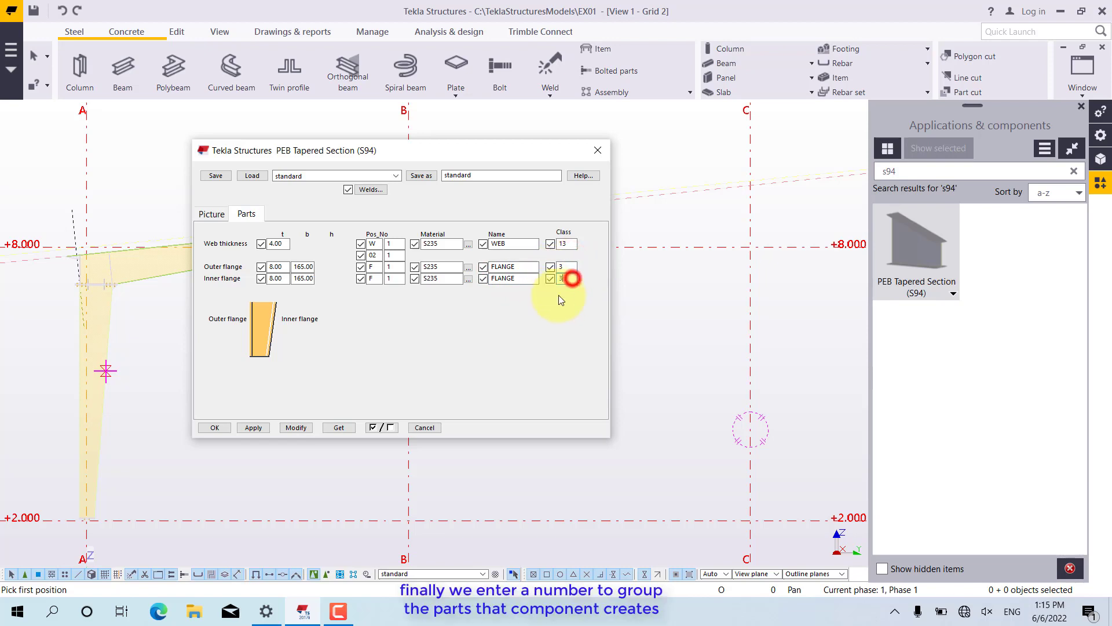
type("3")
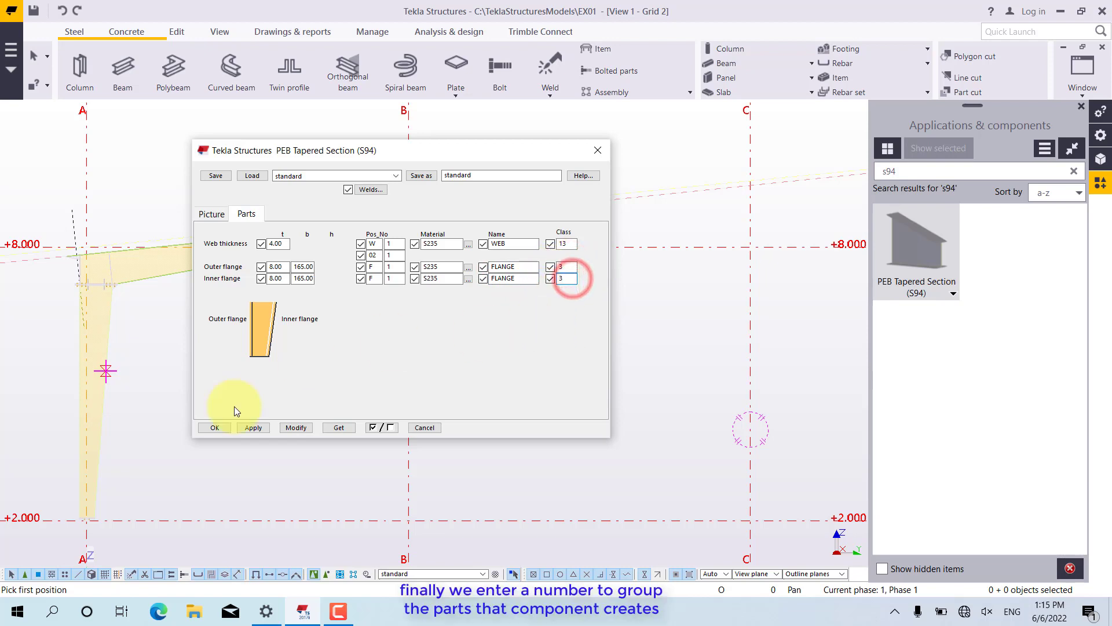
Save the component settings under the name +F1-R2_I@316X165X4X8 and accept them
double_click(463, 175)
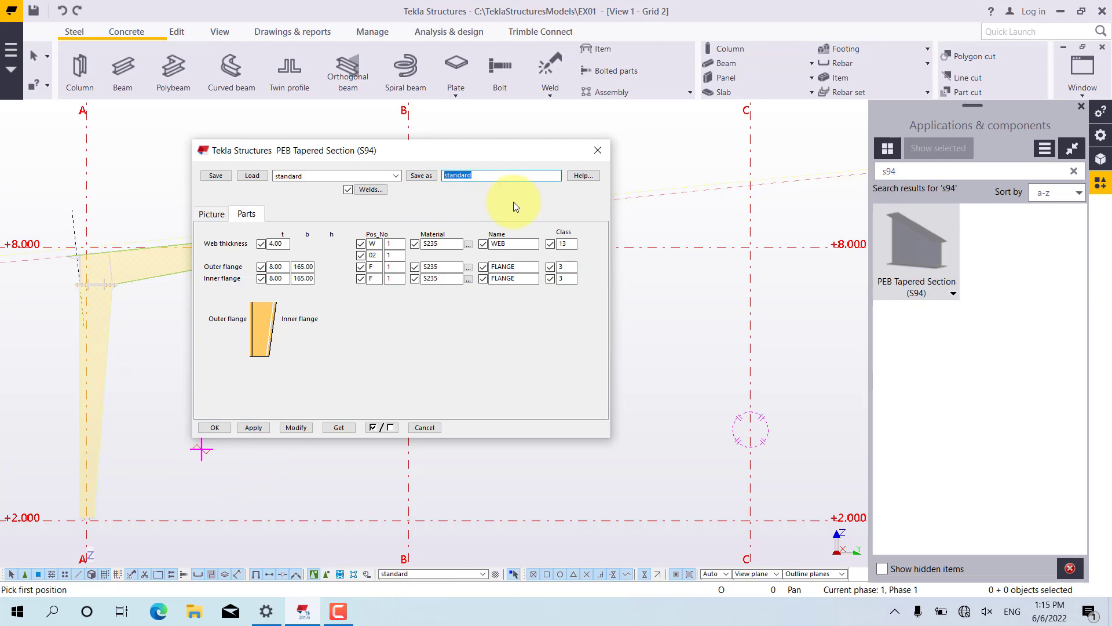
type("t")
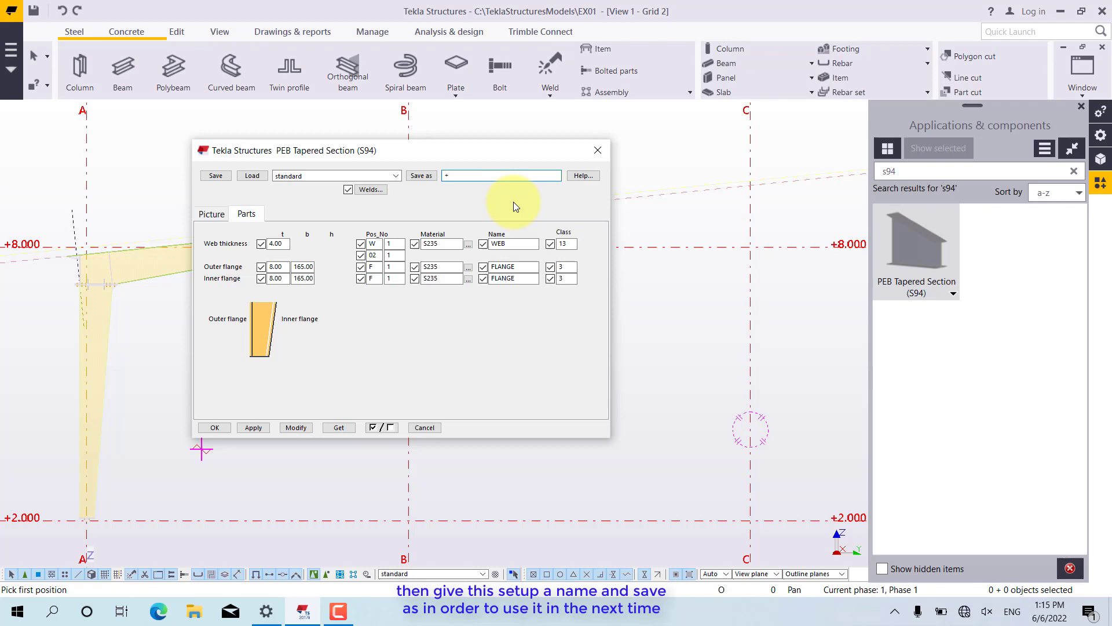
type("F1")
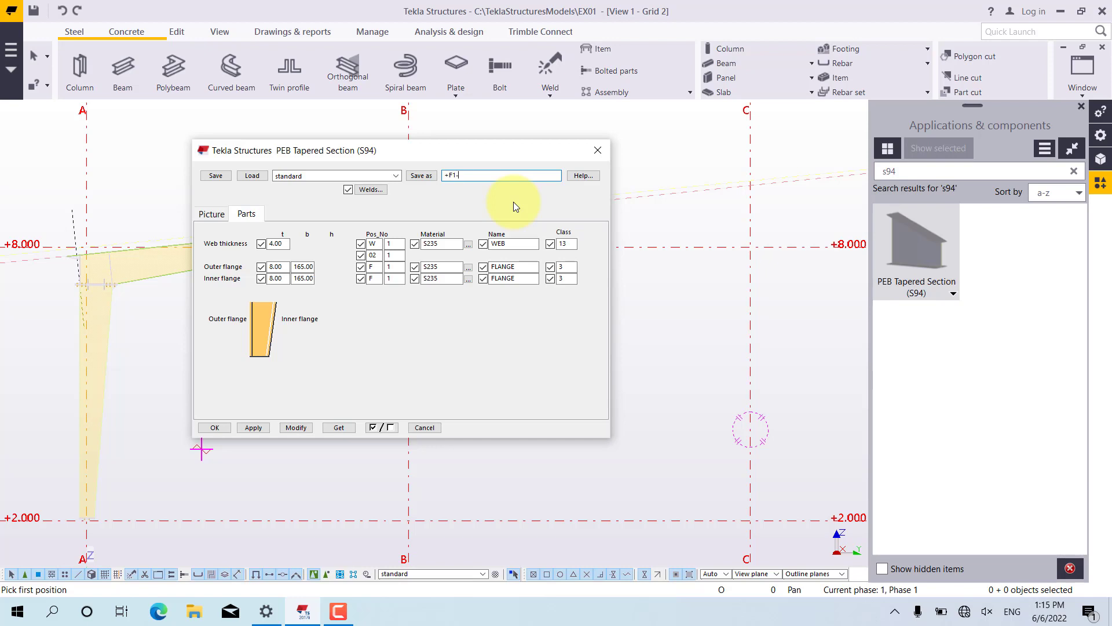
type("-R2_")
type("I@316X165X4X8")
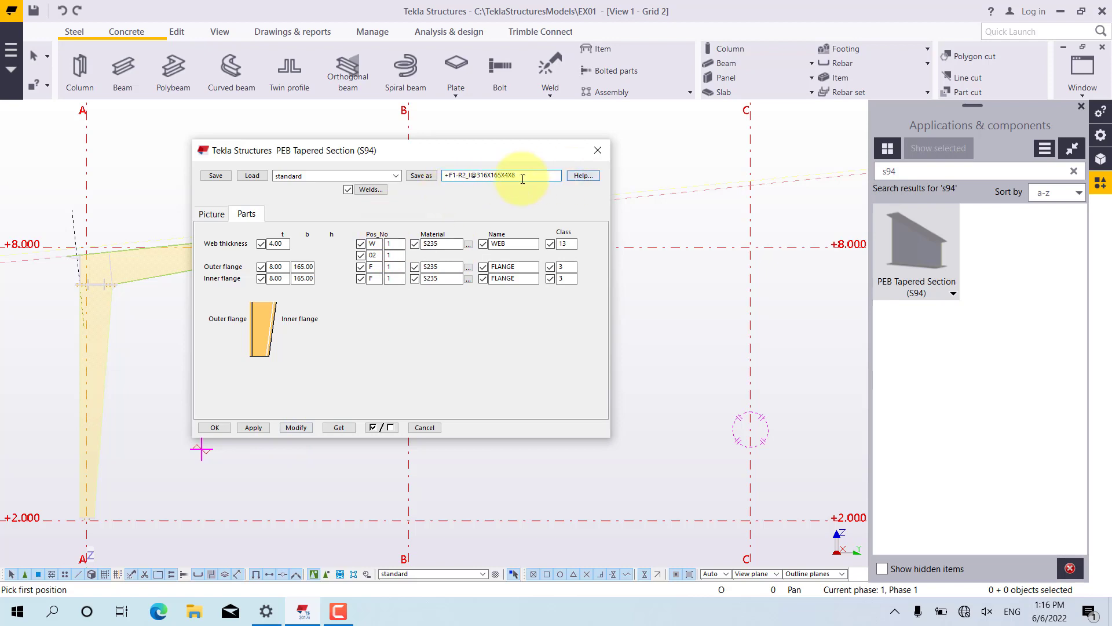
left_click(425, 176)
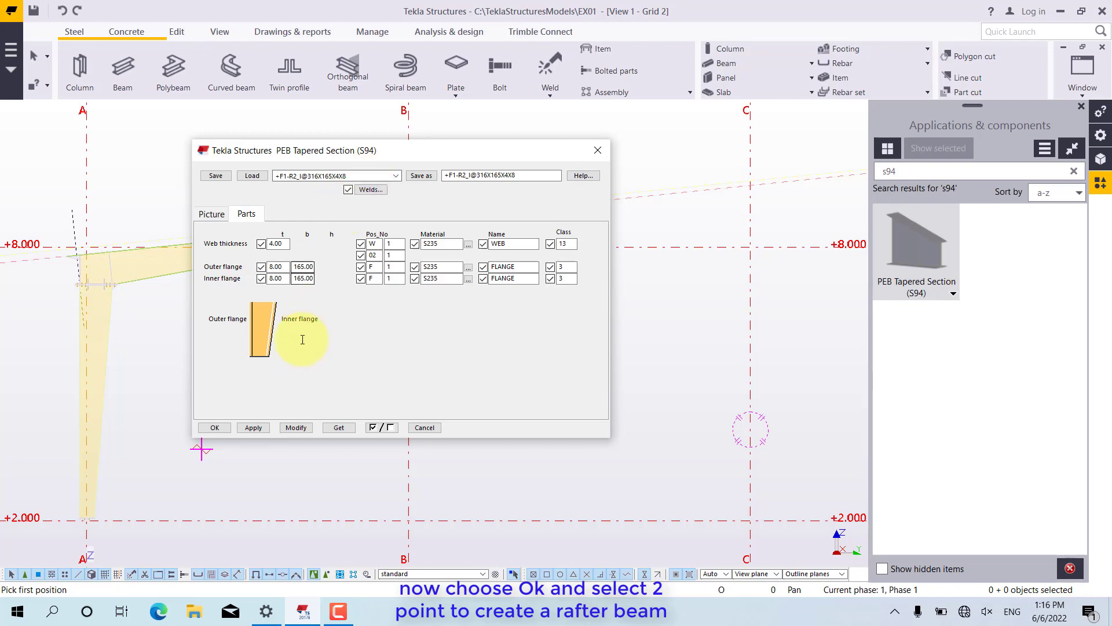
left_click(214, 428)
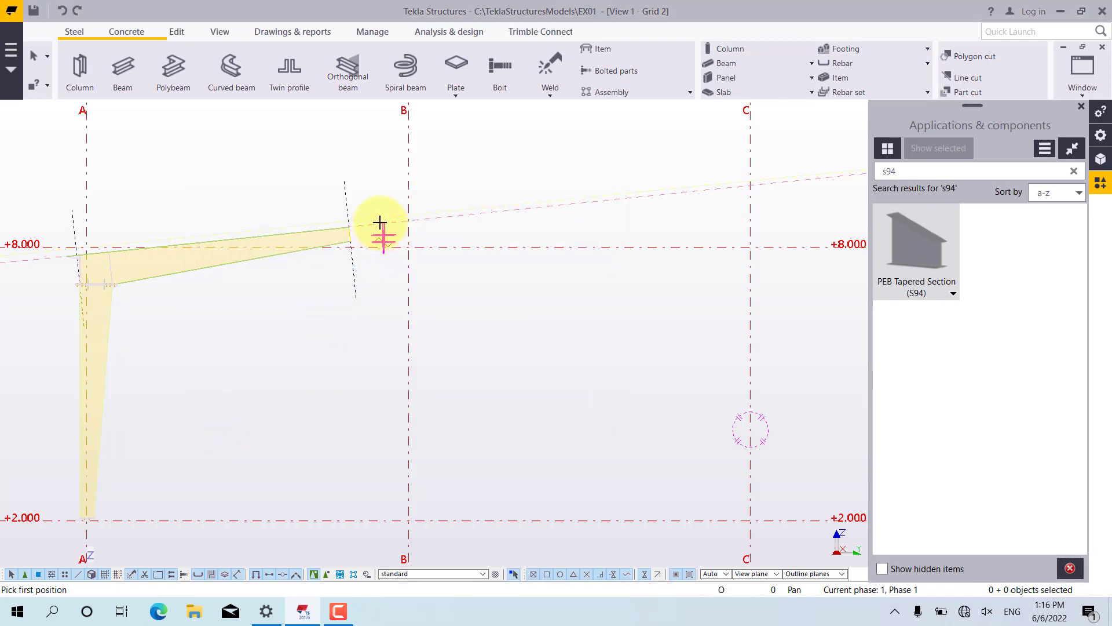
Create the rafter beam from the upper end corner of the existing tapered beam, 2851 mm along the roof slope line, and end the command
scroll(374, 221, "up", 6)
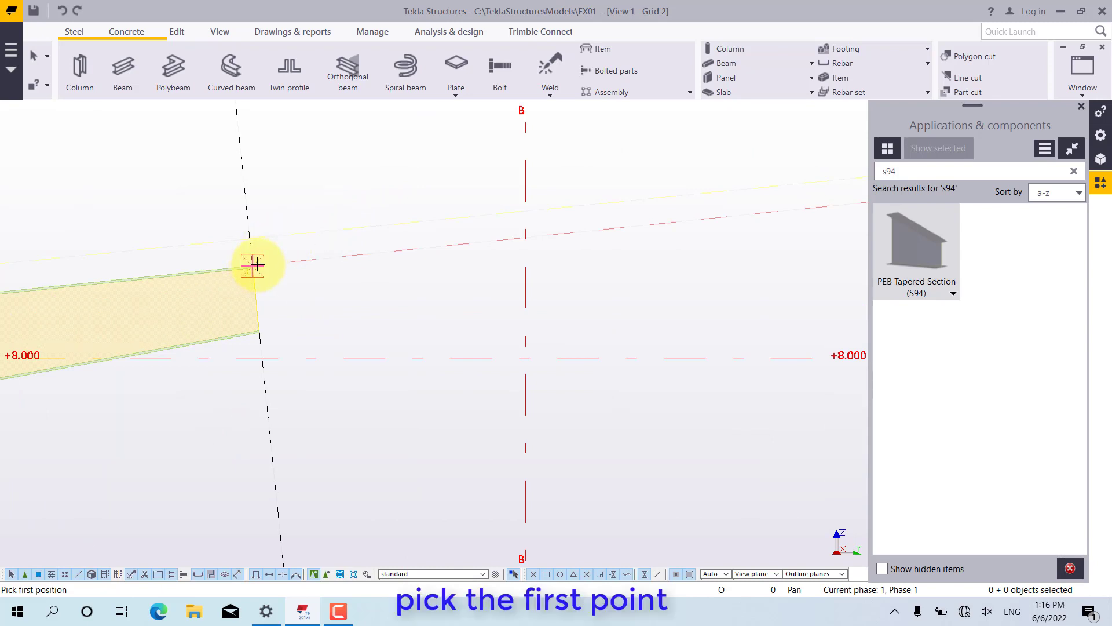
scroll(256, 264, "up", 4)
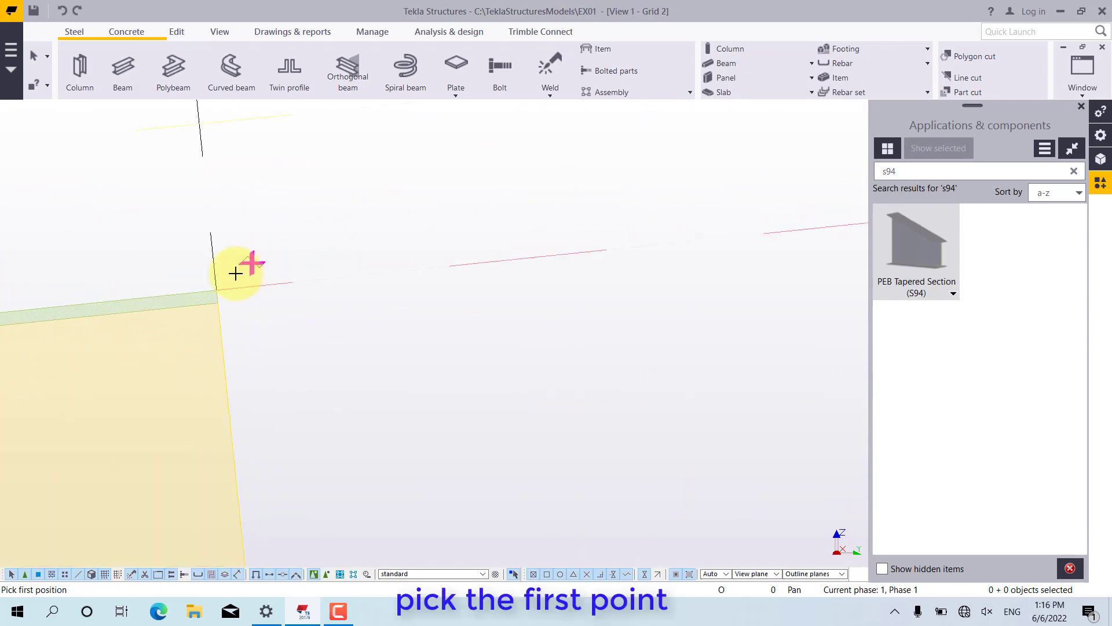
left_click(212, 291)
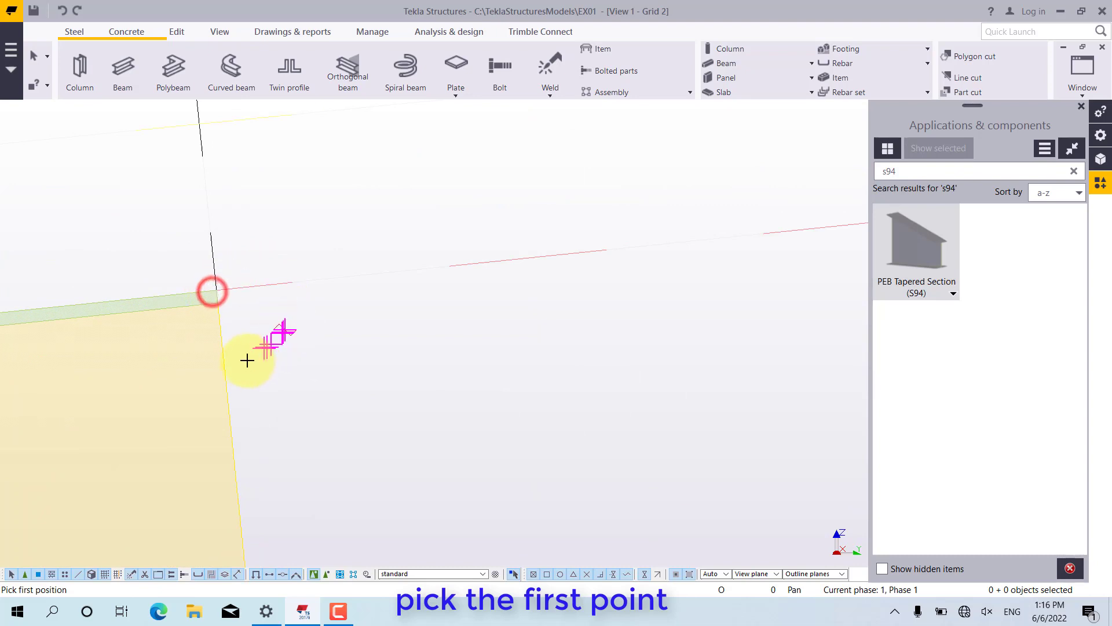
scroll(244, 362, "down", 3)
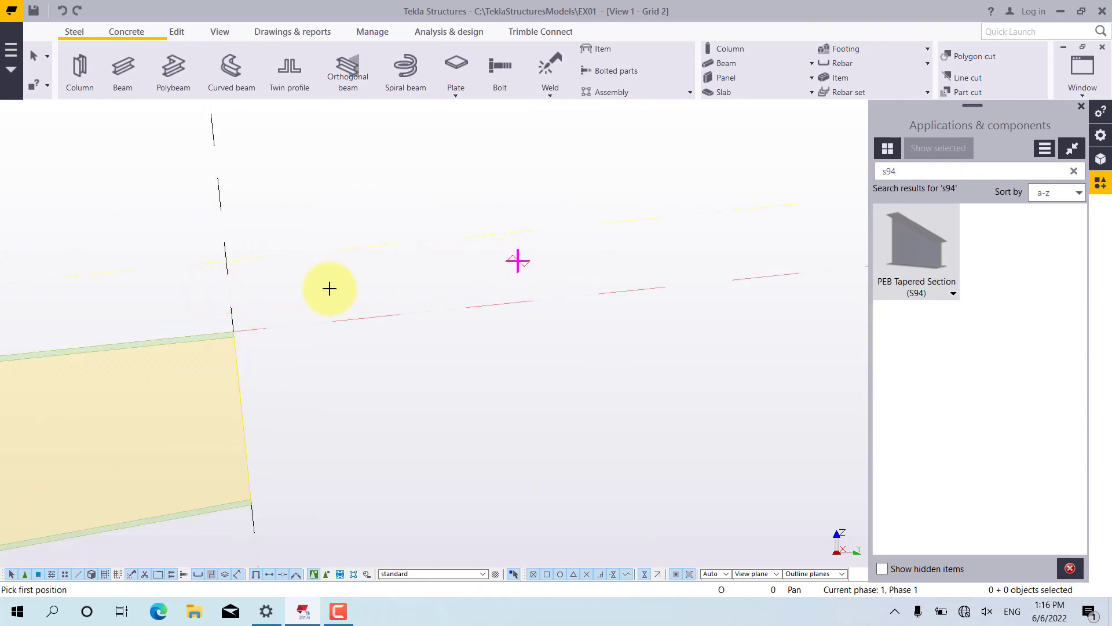
left_click(234, 331)
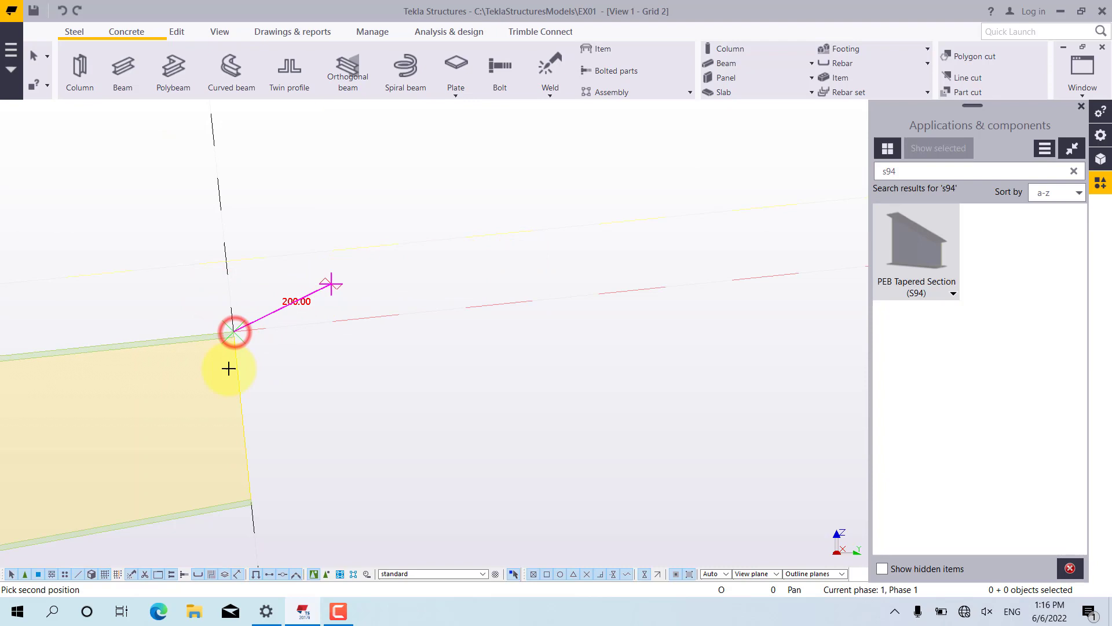
scroll(164, 412, "down", 4)
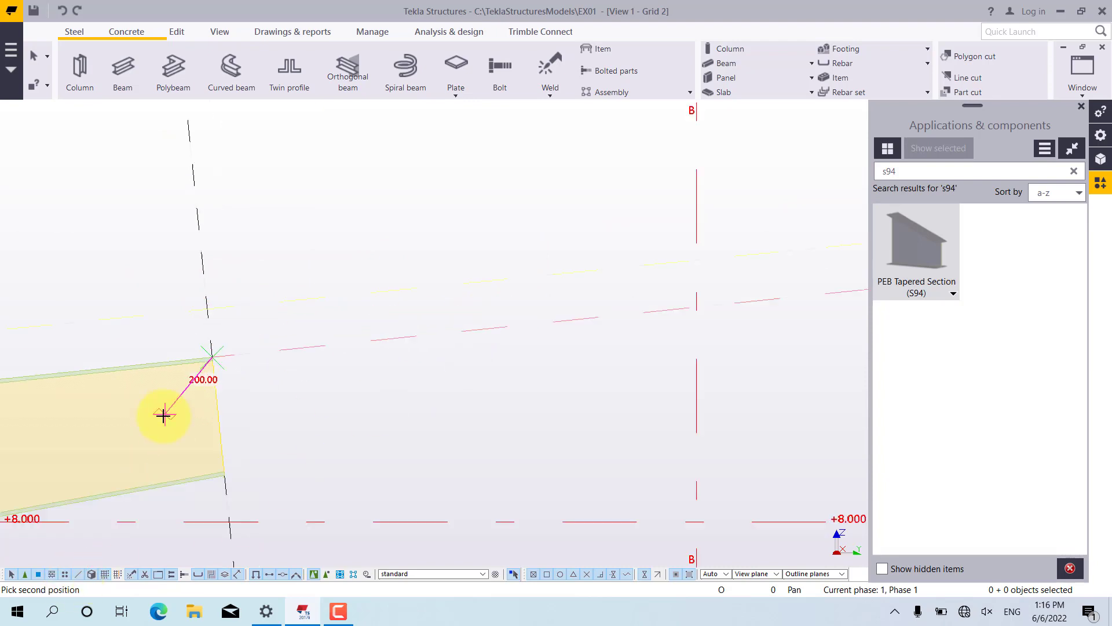
scroll(163, 418, "down", 3)
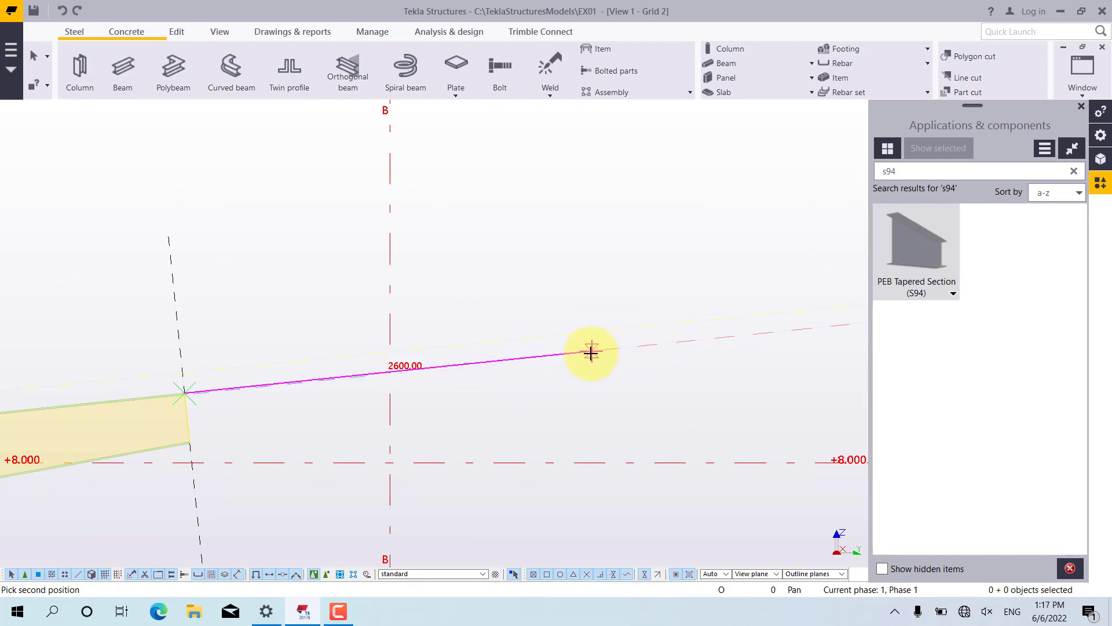
type("2")
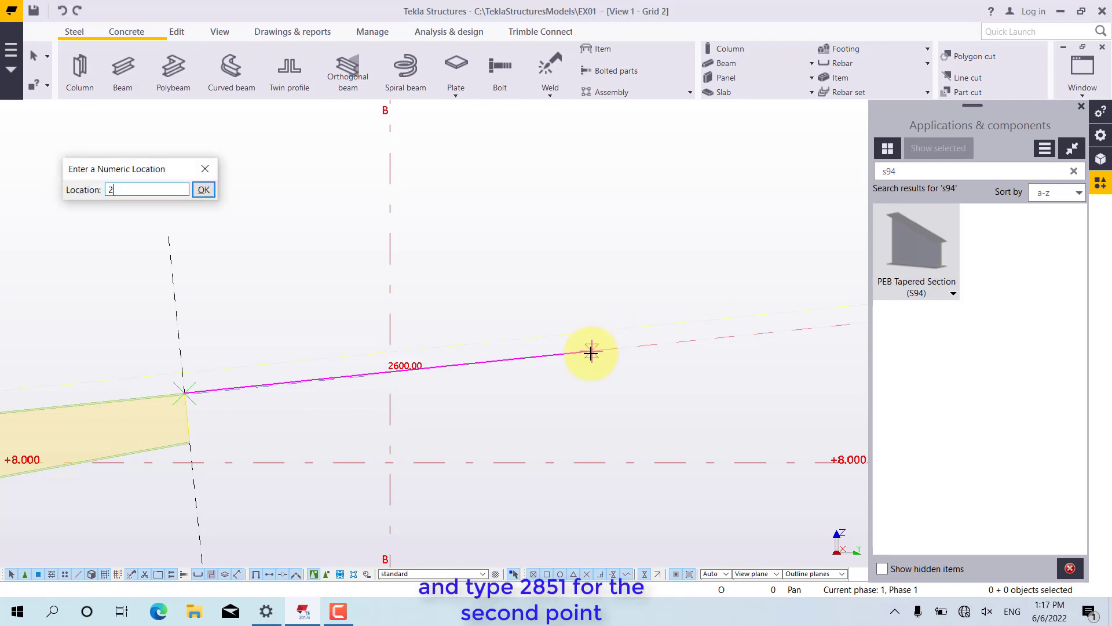
type("851")
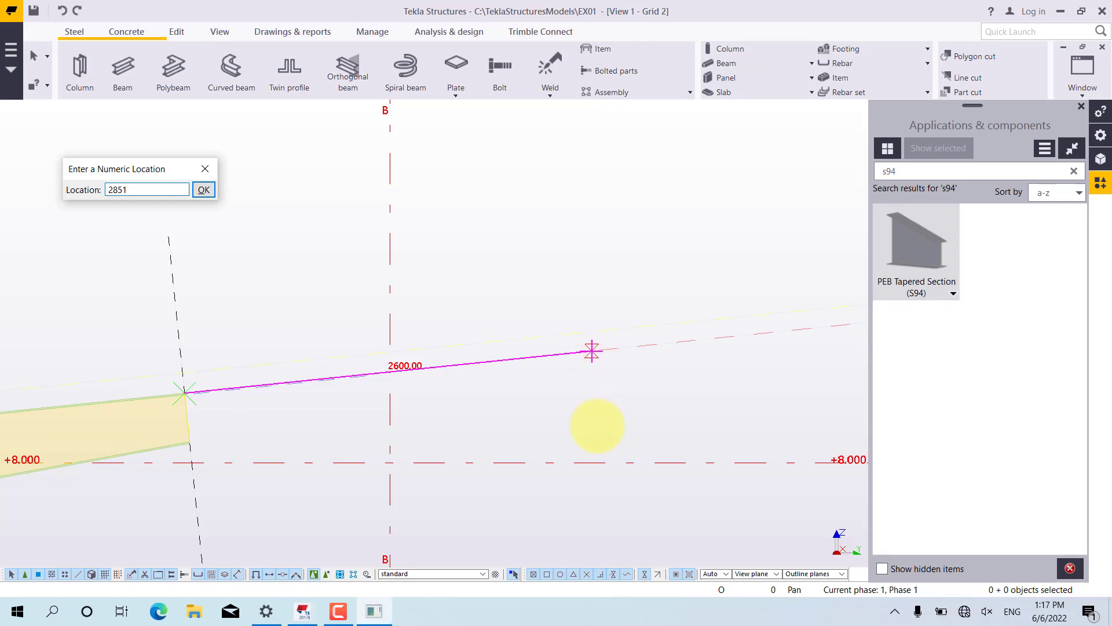
key("Return")
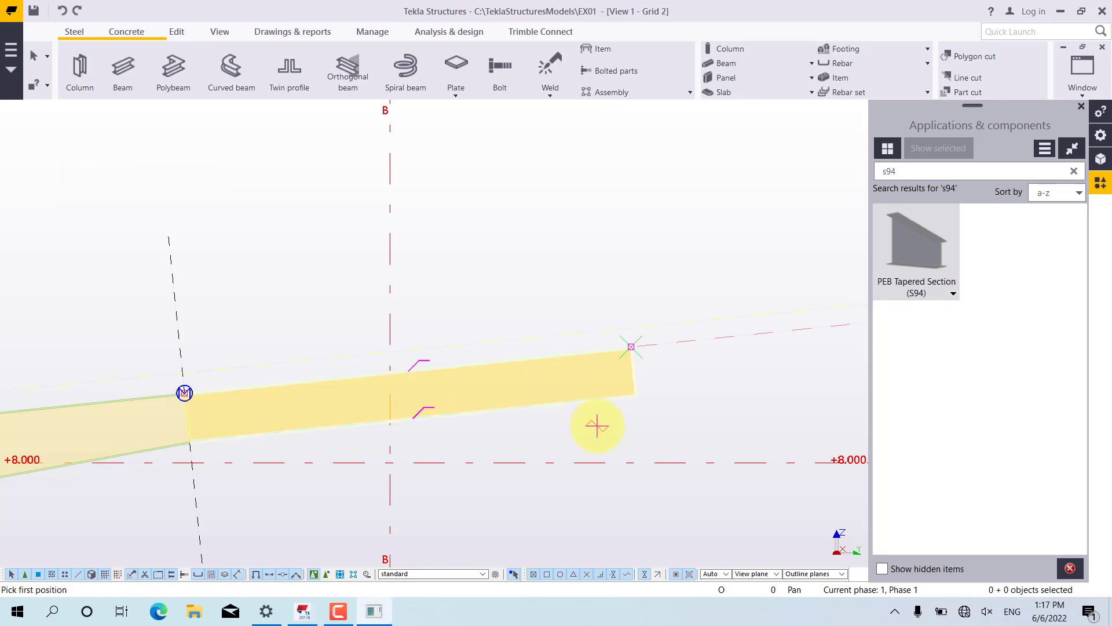
right_click(531, 252)
left_click(559, 264)
Examine the new rafter beam and how its flanges meet the existing tapered beam at the joint
scroll(166, 471, "up", 6)
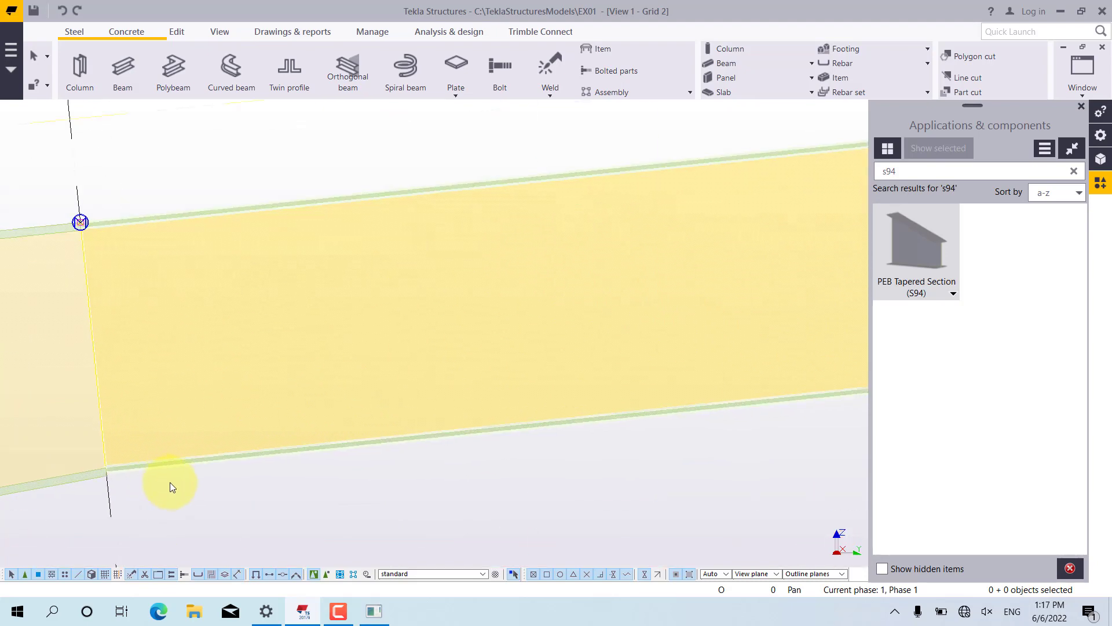
scroll(198, 439, "down", 2)
scroll(166, 458, "up", 5)
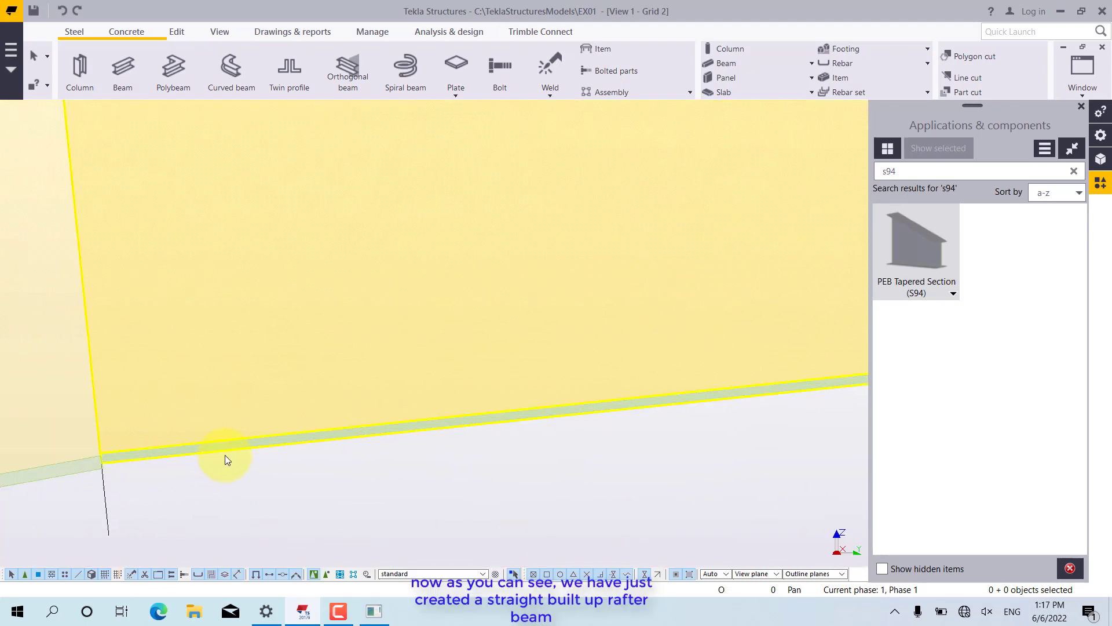
scroll(341, 397, "down", 3)
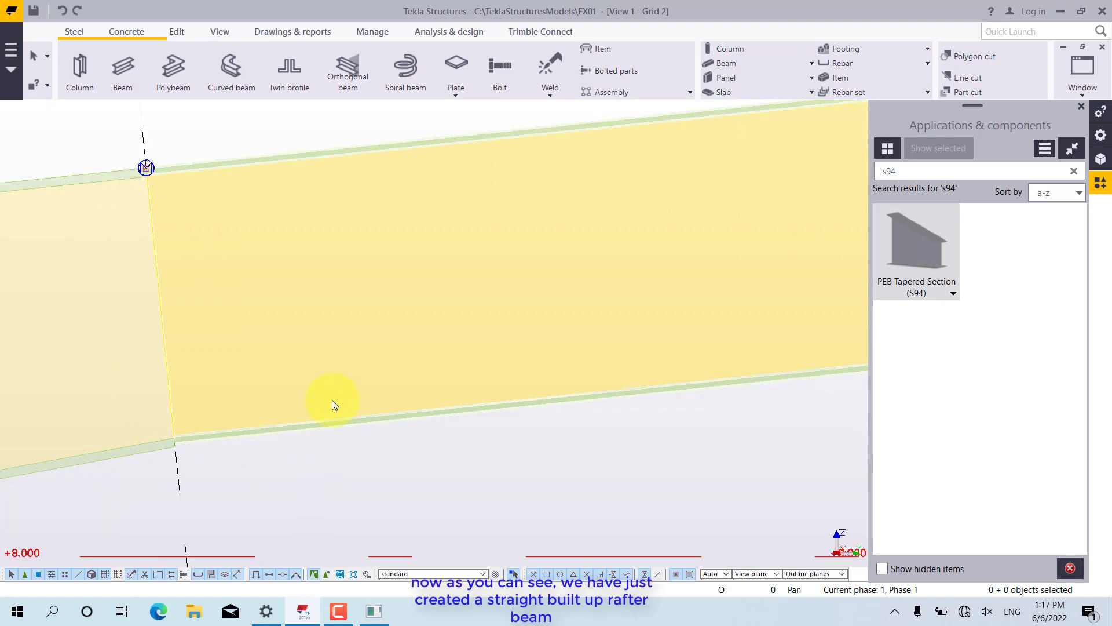
scroll(332, 402, "down", 2)
middle_click_drag(372, 436, 351, 400)
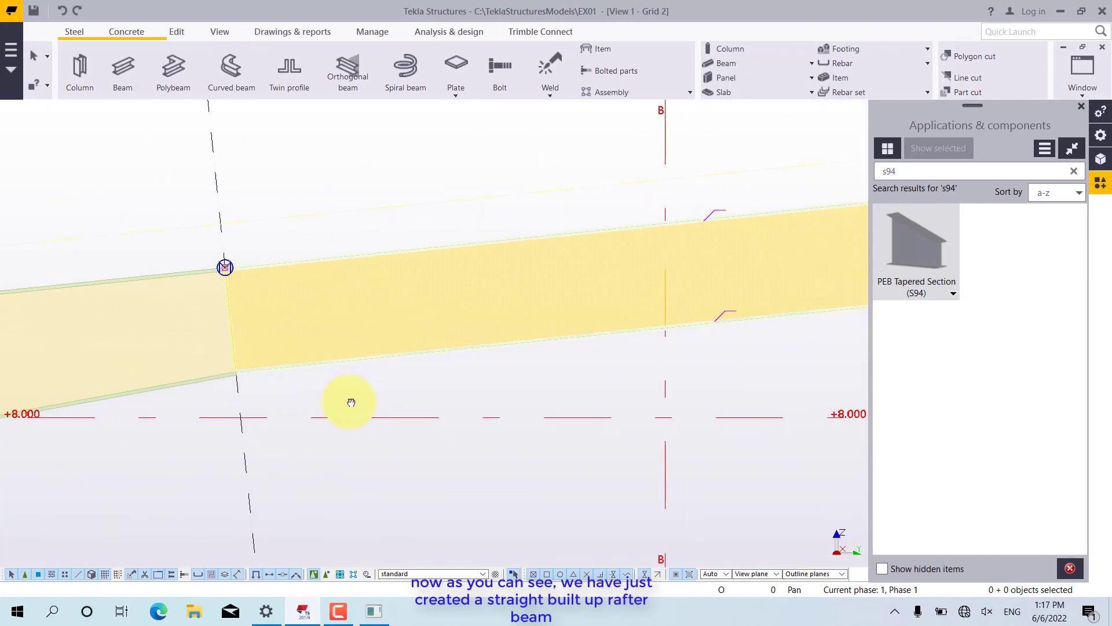
scroll(346, 402, "down", 2)
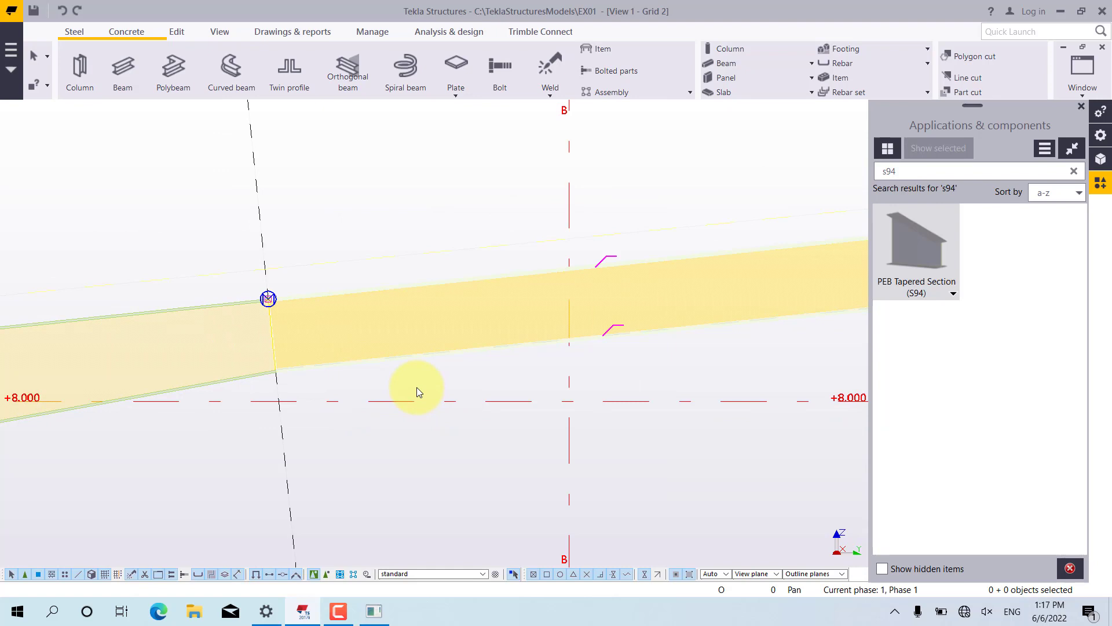
middle_click_drag(417, 390, 398, 347)
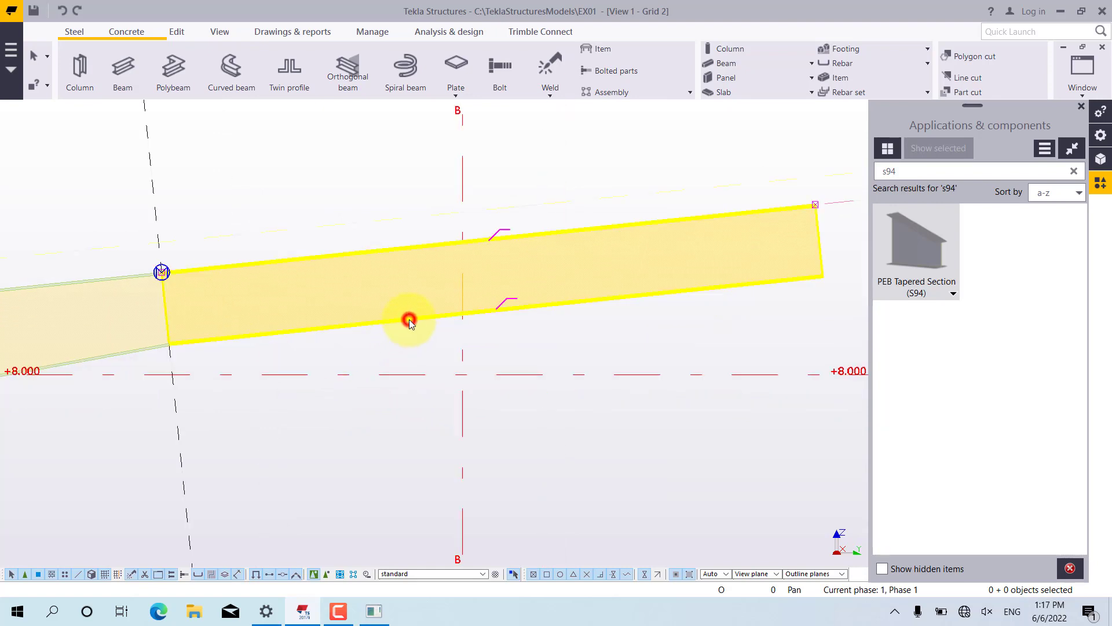
left_click(409, 318)
scroll(624, 307, "down", 6)
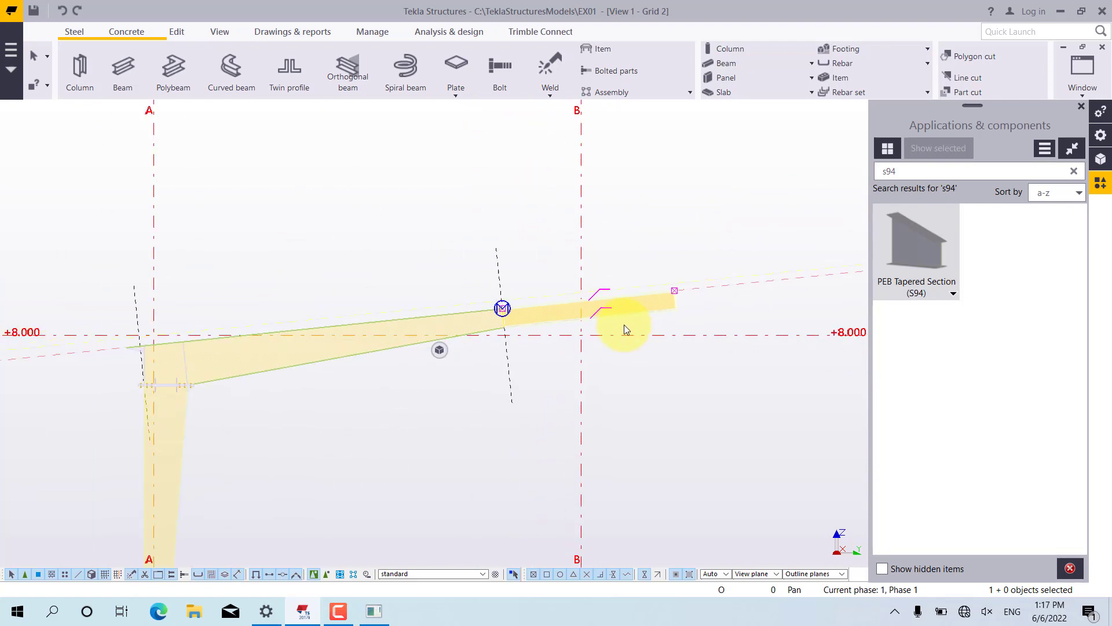
scroll(638, 318, "up", 6)
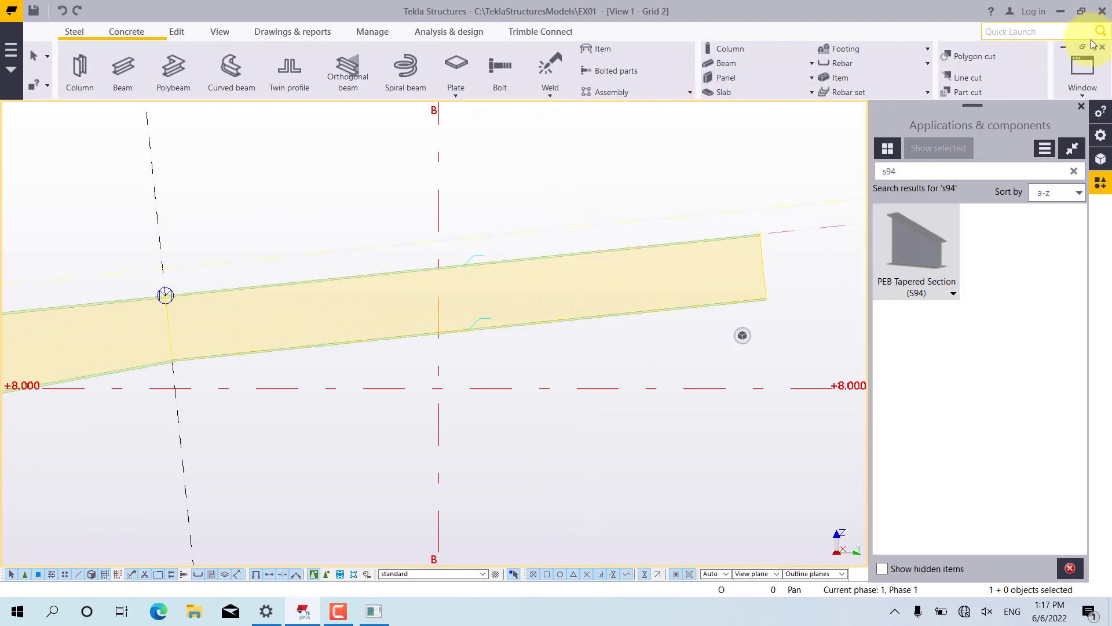
Tile the Grid 2 and 3D views vertically and inspect the column and rafters up close in 3D
left_click(1078, 94)
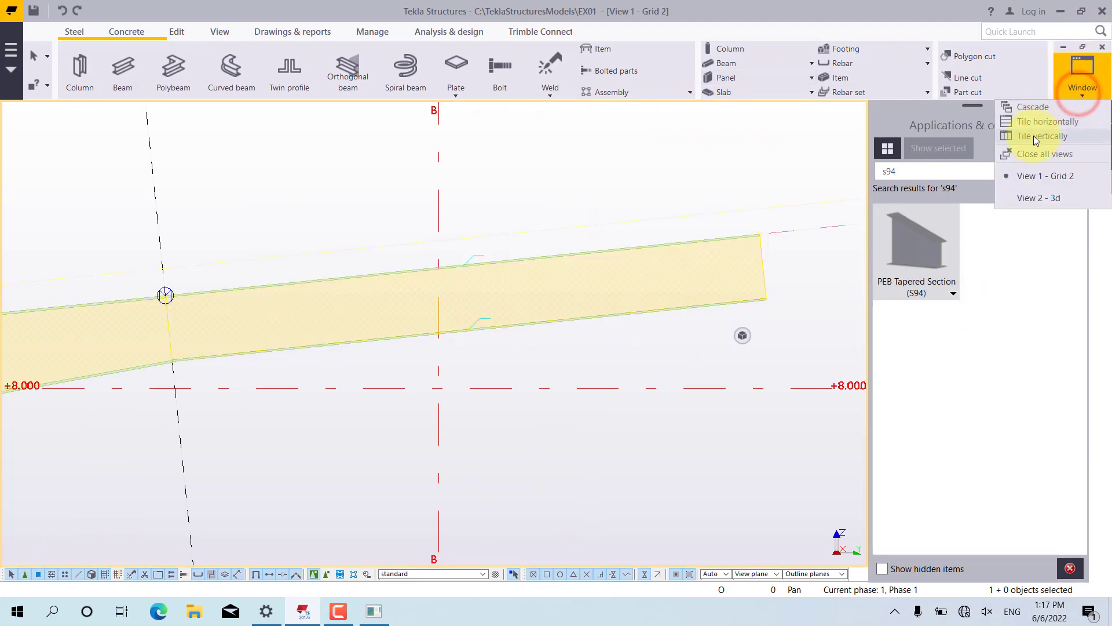
left_click(1043, 135)
middle_click_drag(585, 332, 625, 298, "ctrl")
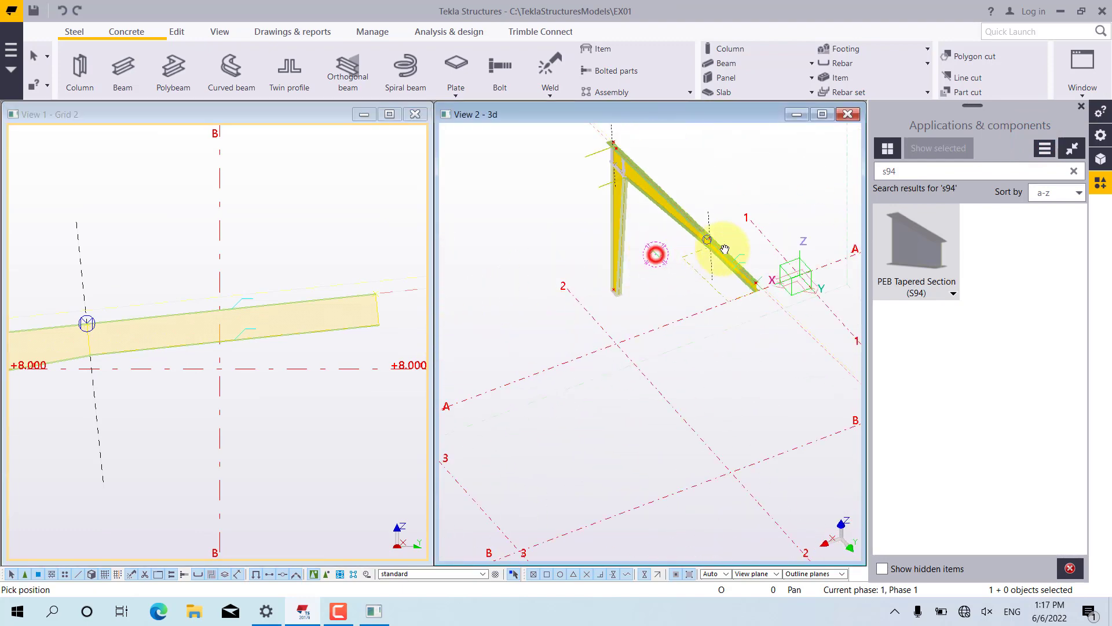
scroll(720, 258, "up", 3)
middle_click_drag(720, 258, 613, 370)
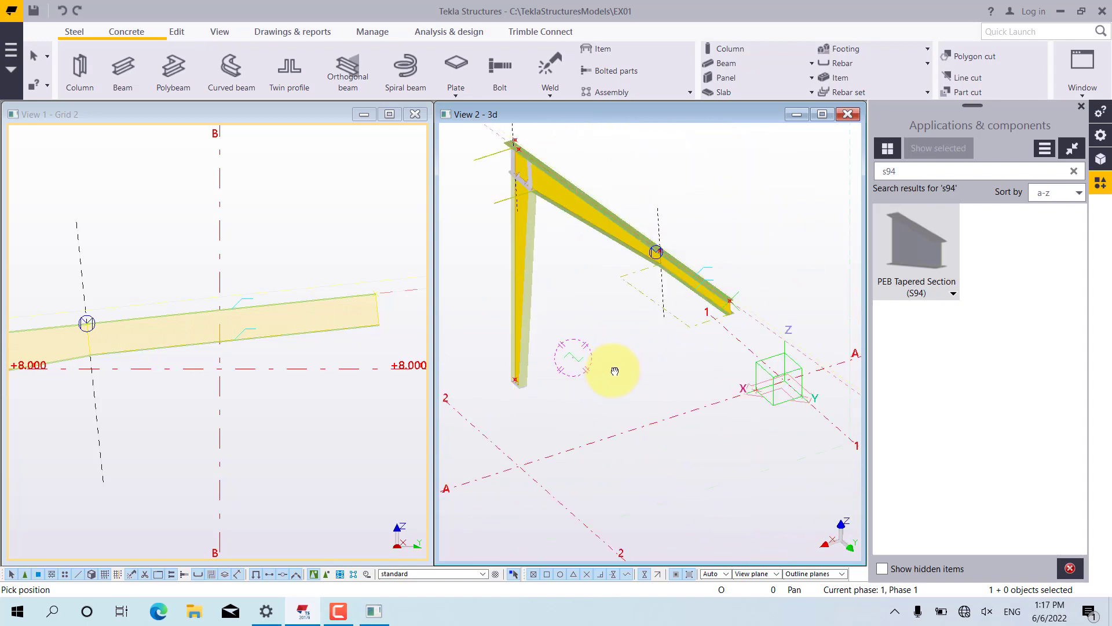
Interrupt the active command and examine the joint between the two rafter beams up close in the 3D and Grid 2 views
scroll(658, 298, "up", 5)
right_click(670, 216)
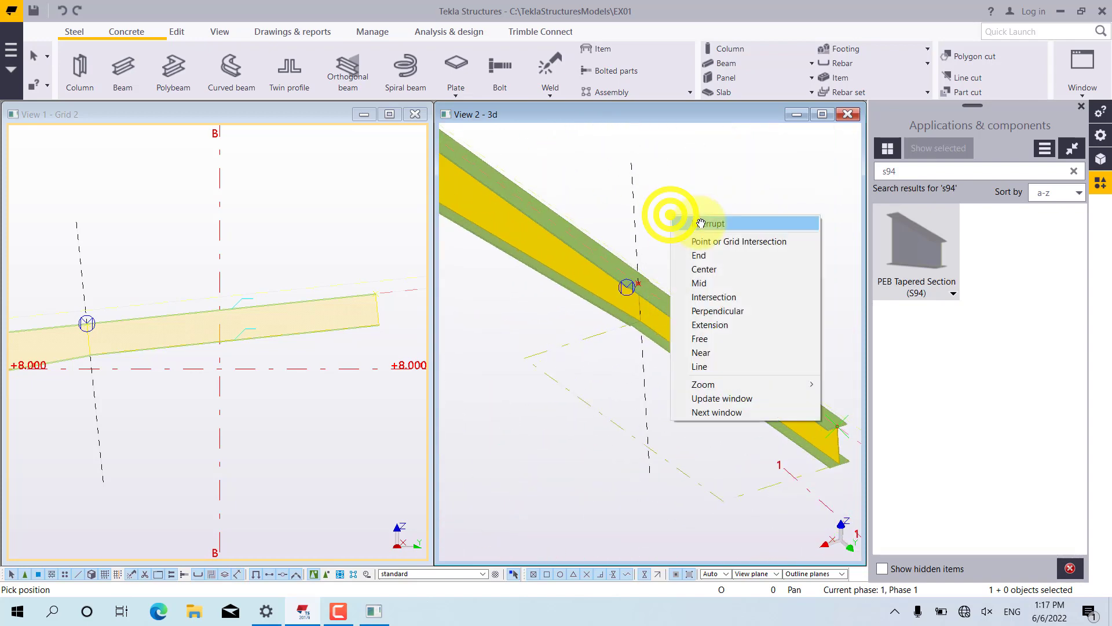
left_click(702, 224)
scroll(730, 322, "up", 4)
scroll(730, 325, "up", 1)
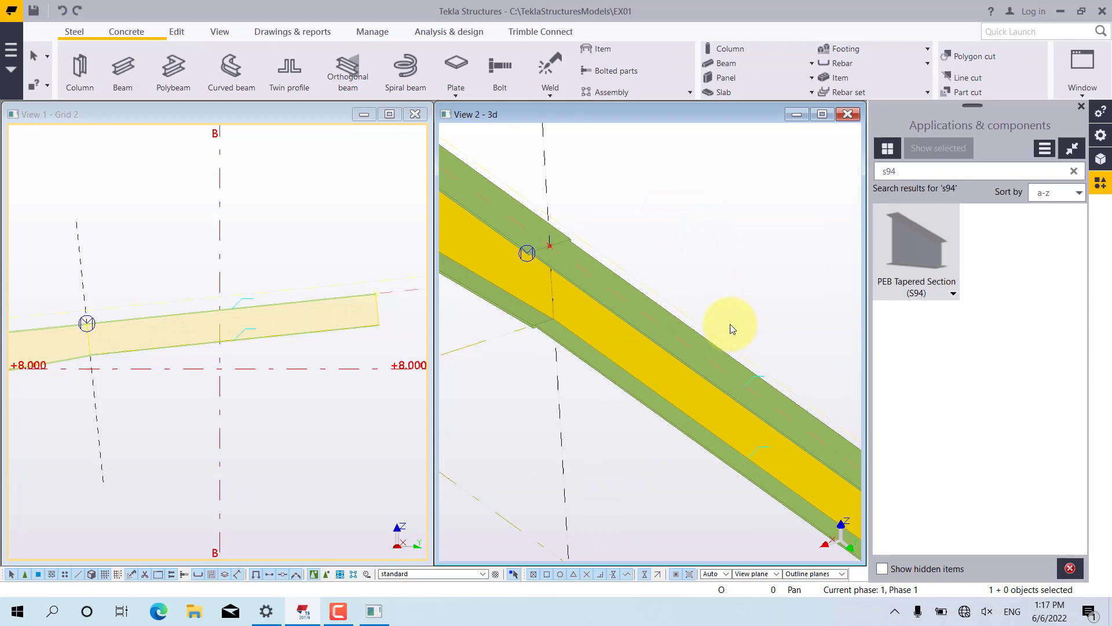
middle_click_drag(730, 325, 729, 318)
scroll(174, 374, "up", 6)
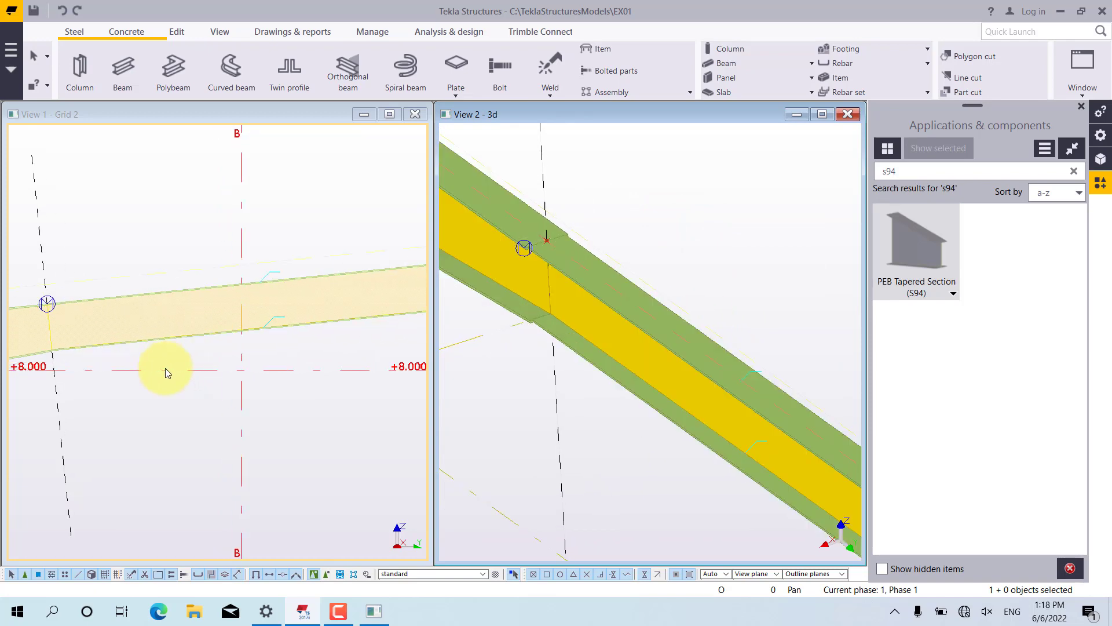
scroll(191, 389, "up", 4)
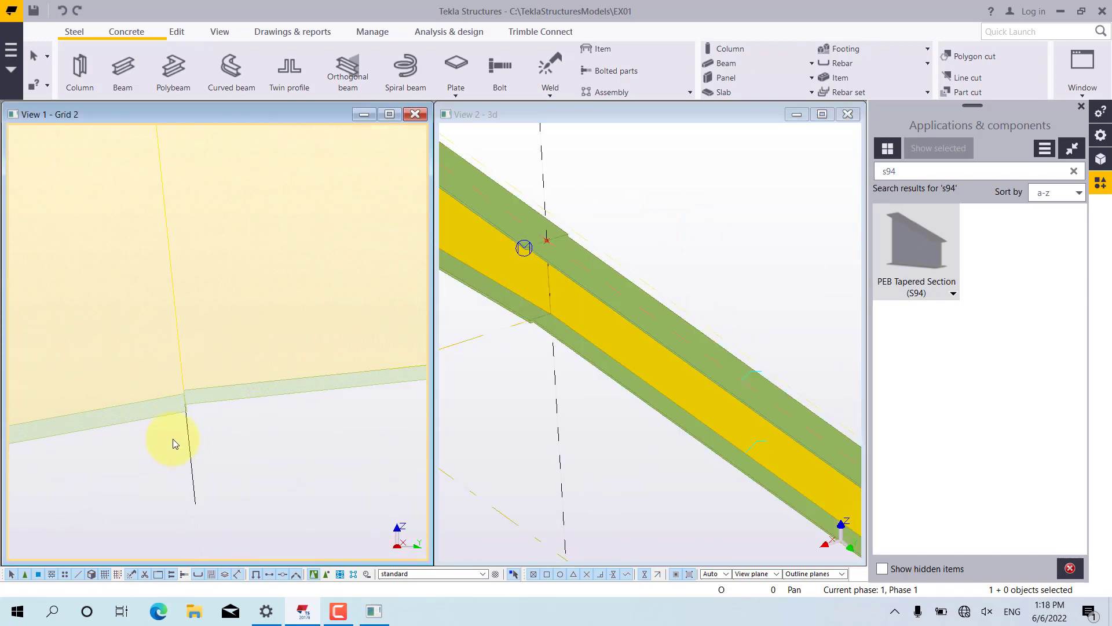
scroll(234, 452, "down", 2)
scroll(225, 450, "down", 2)
middle_click_drag(248, 459, 246, 431)
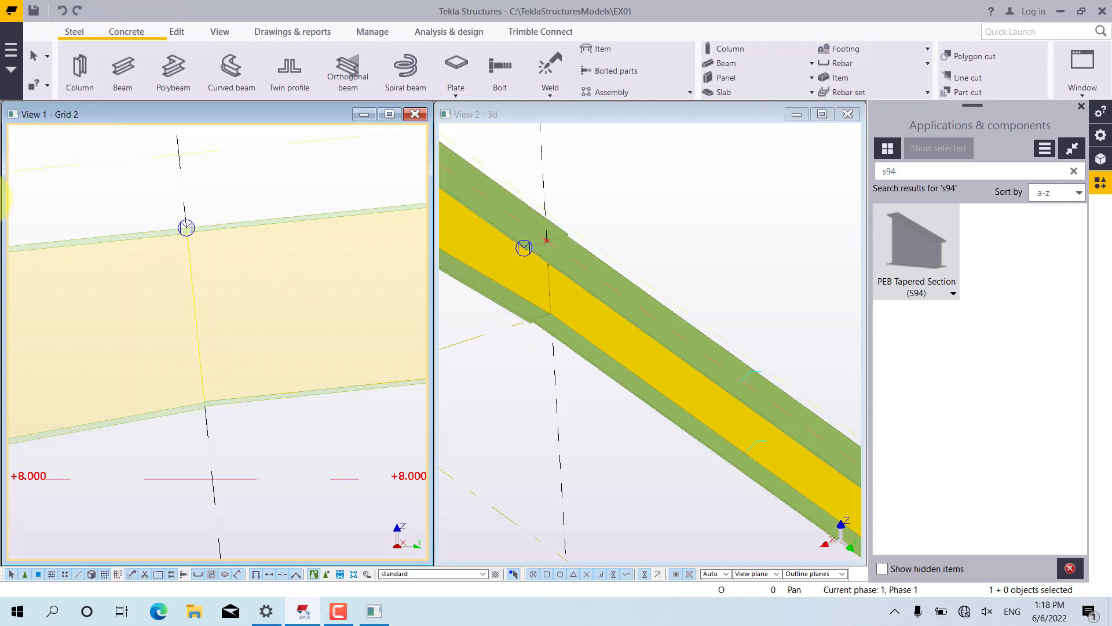
scroll(629, 325, "down", 1)
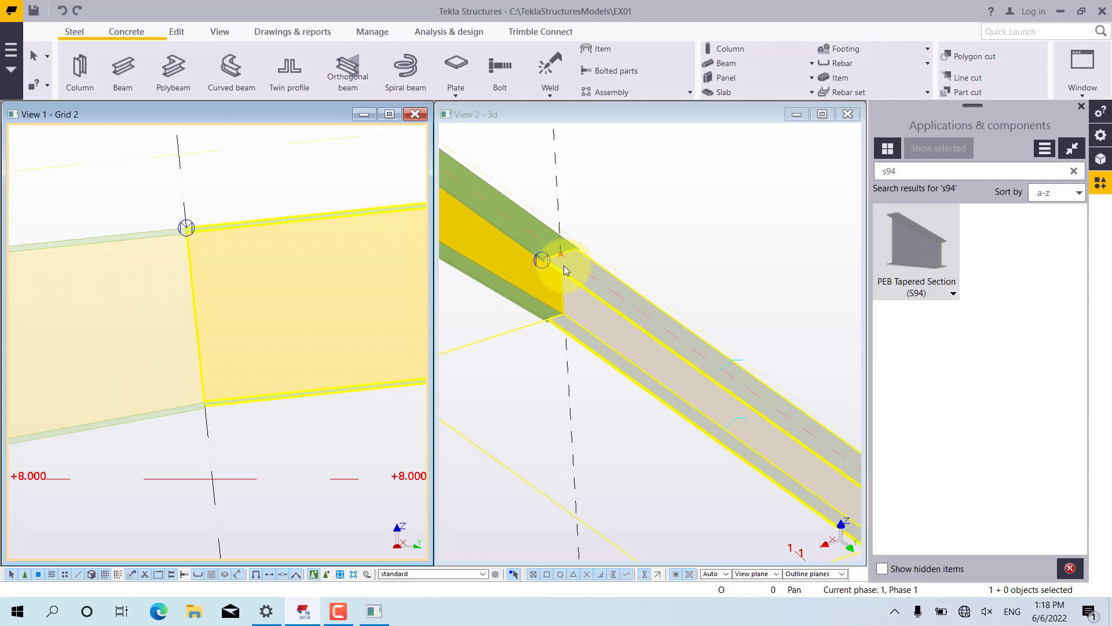
Search the components for 200 and open the settings of Tapered beam to tapered beam (200), keeping the joint in Grid 2 uncovered
double_click(892, 170)
type("22")
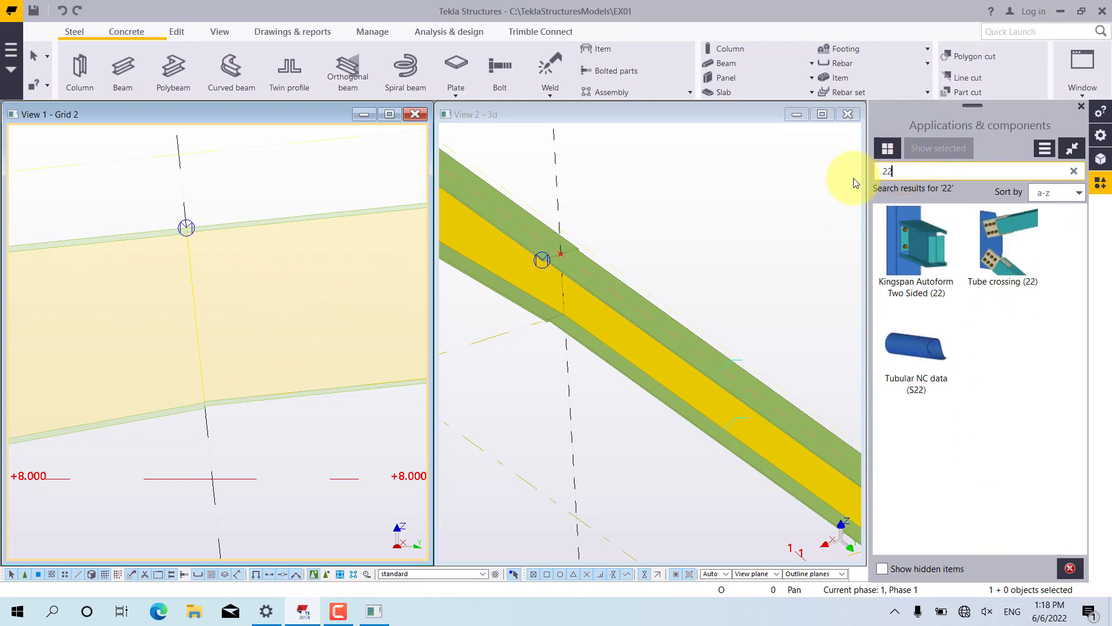
key("BackSpace")
type("00")
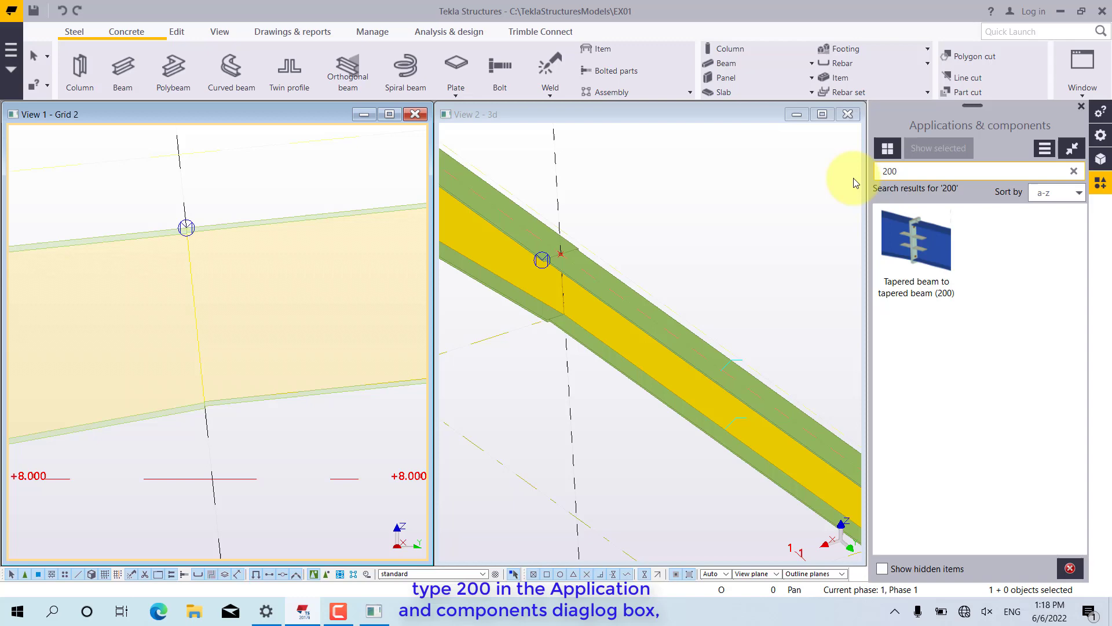
left_click(916, 248)
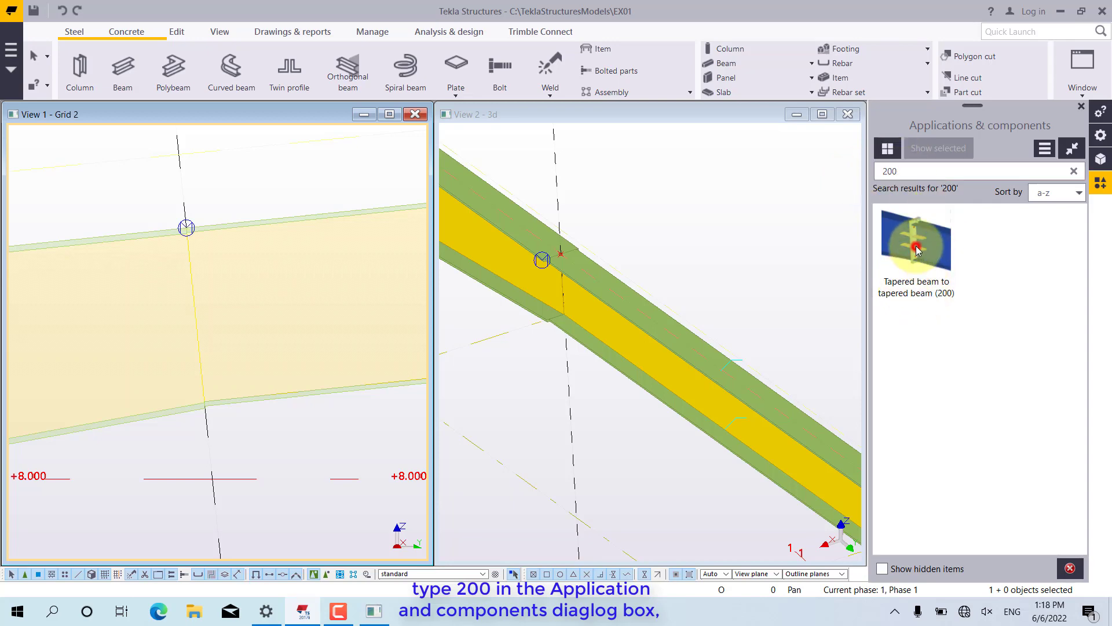
double_click(916, 248)
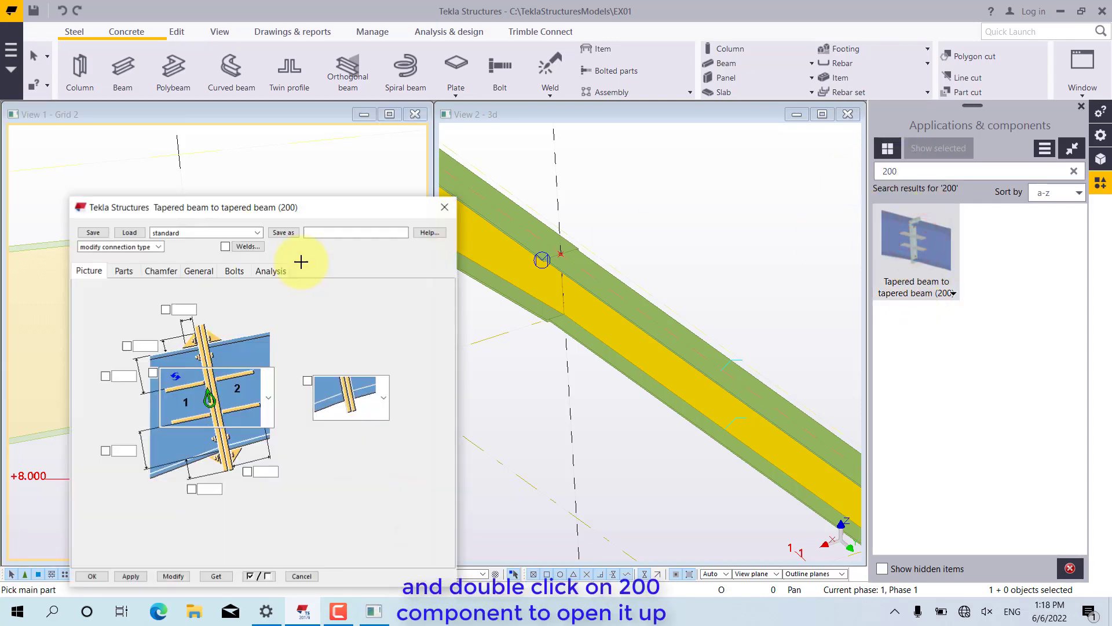
left_click_drag(250, 208, 670, 151)
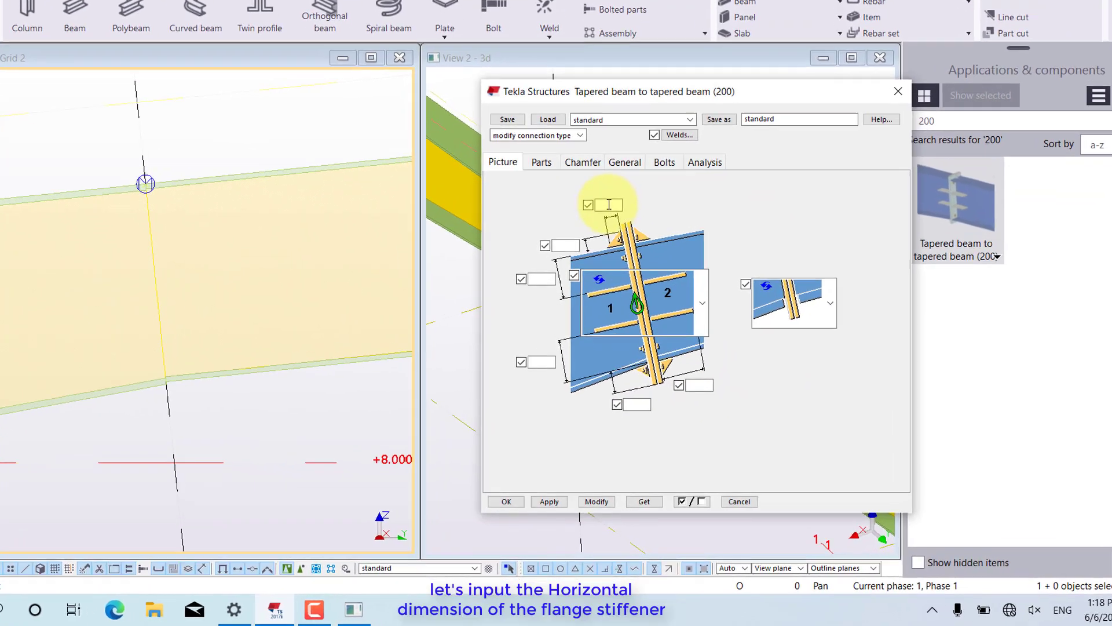
Set the flange stiffener's horizontal and vertical dimensions to 100 each and choose the default option with top and bottom web stiffeners
left_click(603, 245)
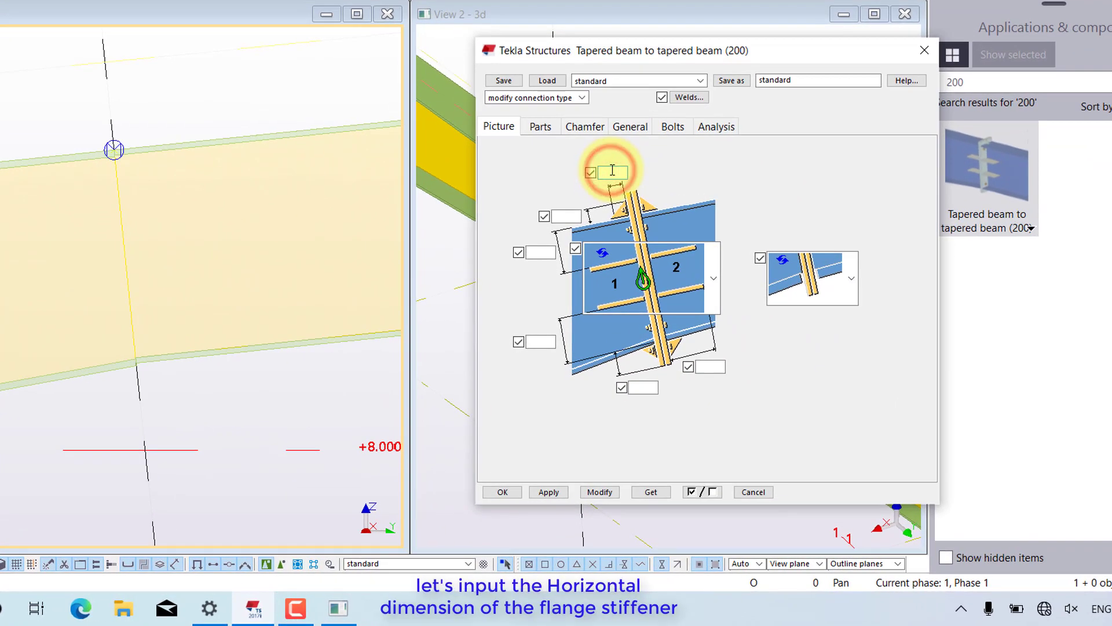
type("100")
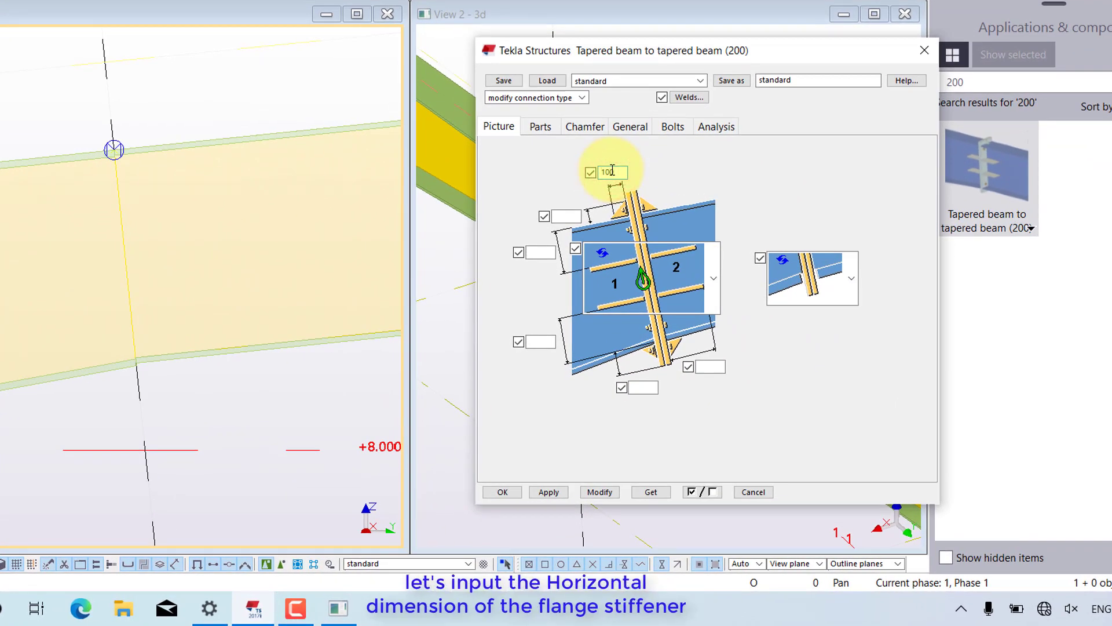
left_click(573, 217)
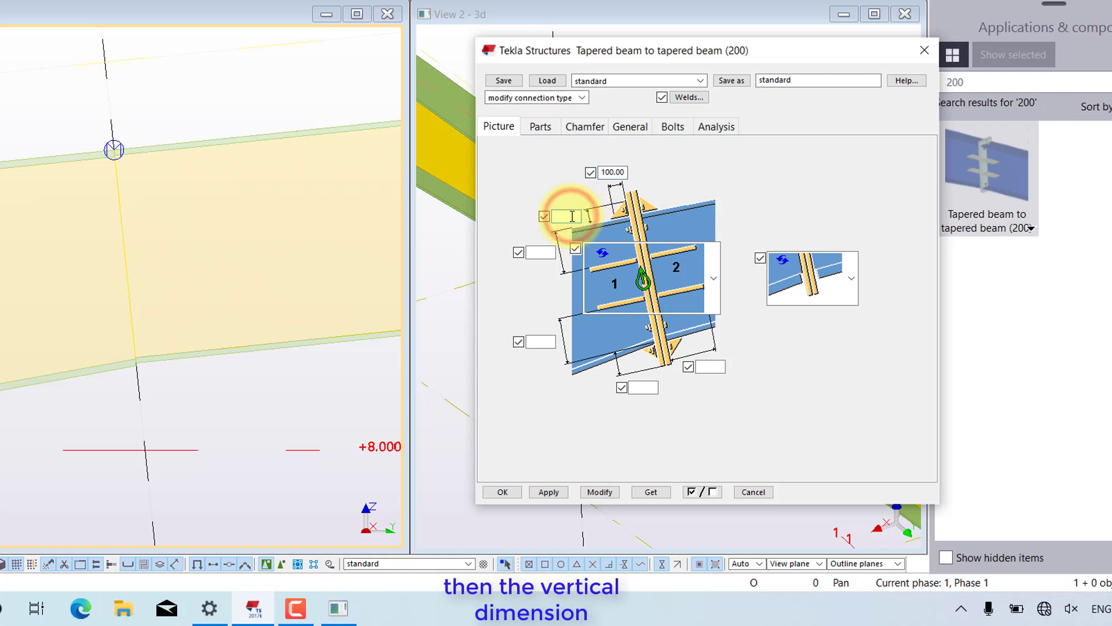
type("100")
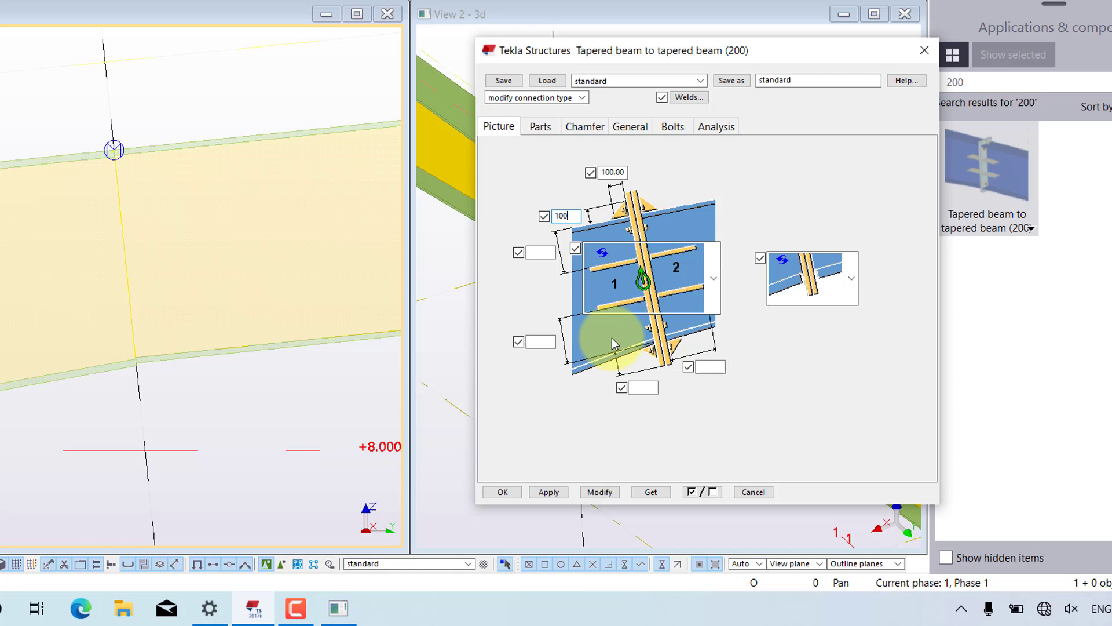
left_click(714, 284)
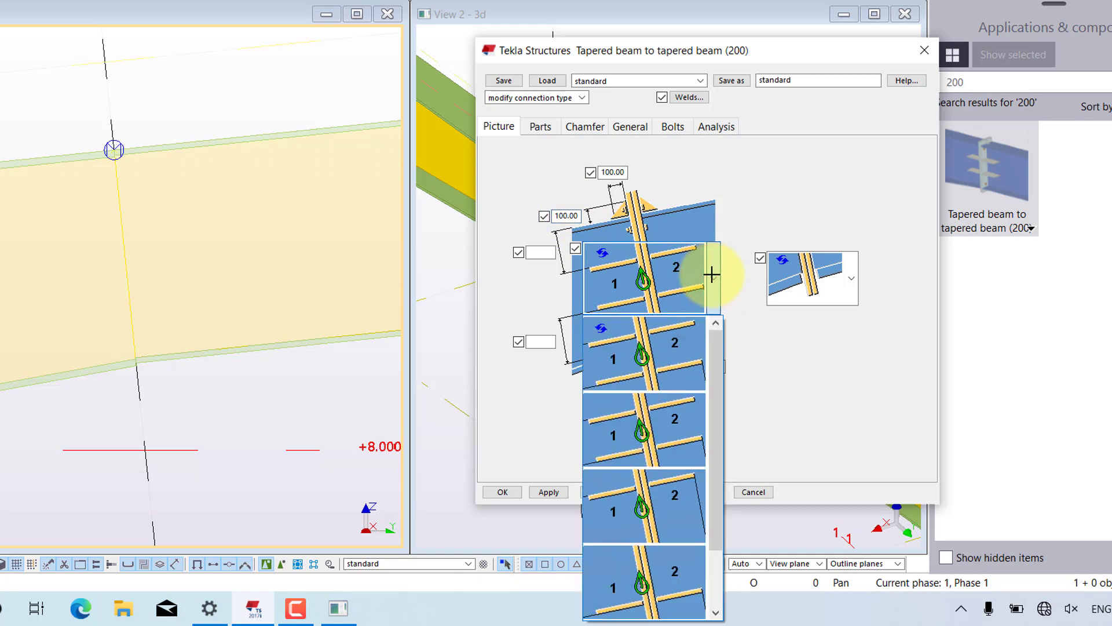
left_click(653, 355)
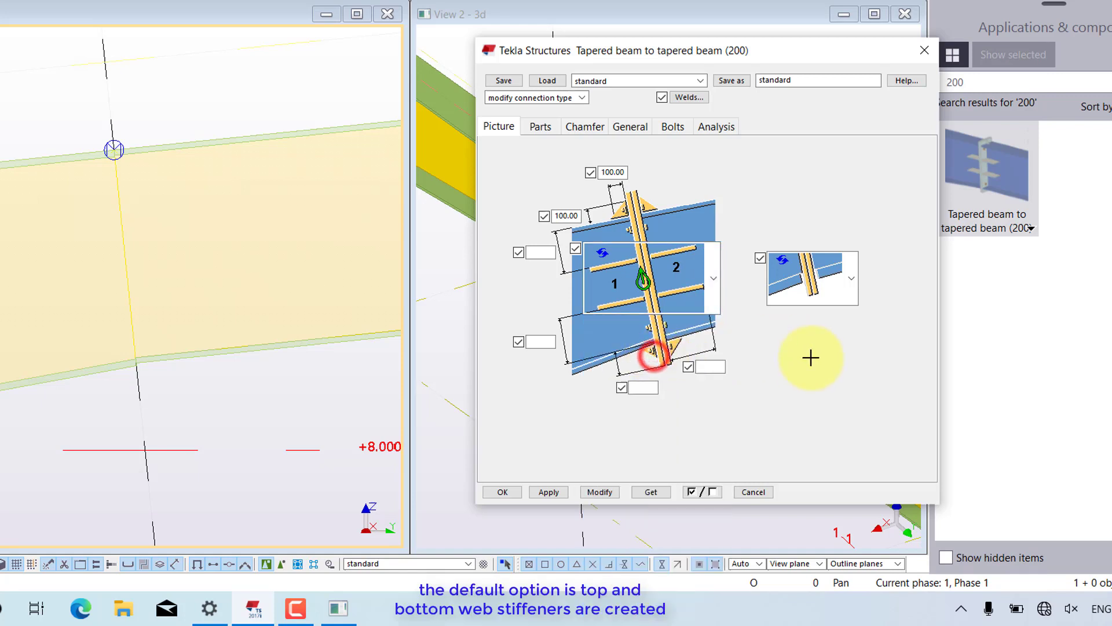
Set both dimensions at the lower end of the end plate to 100 and choose the second beam flange option
left_click(714, 364)
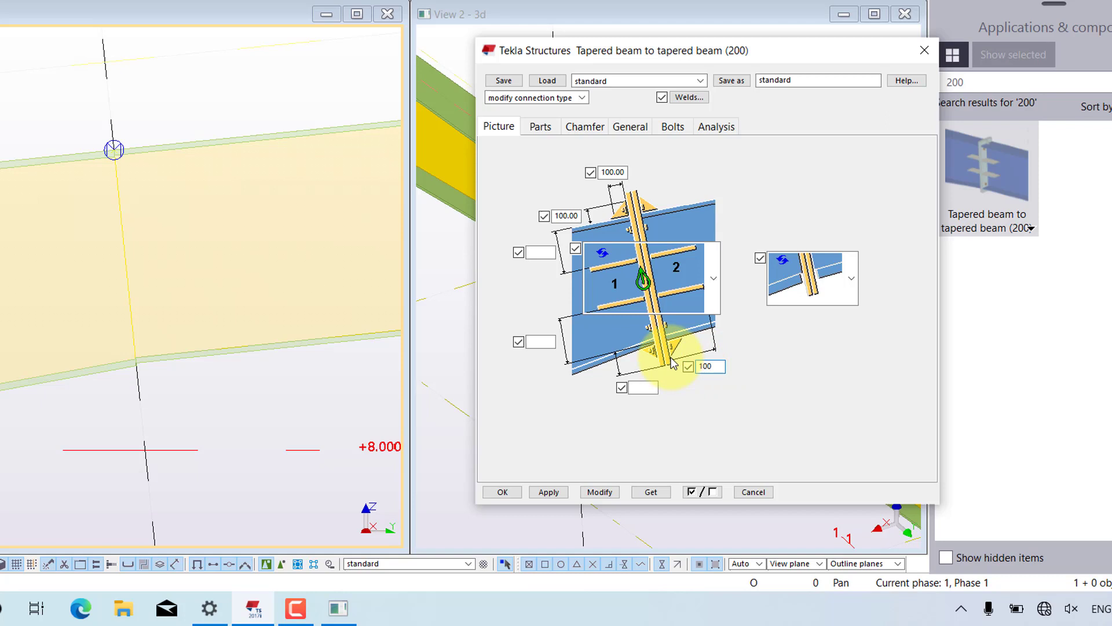
left_click(640, 388)
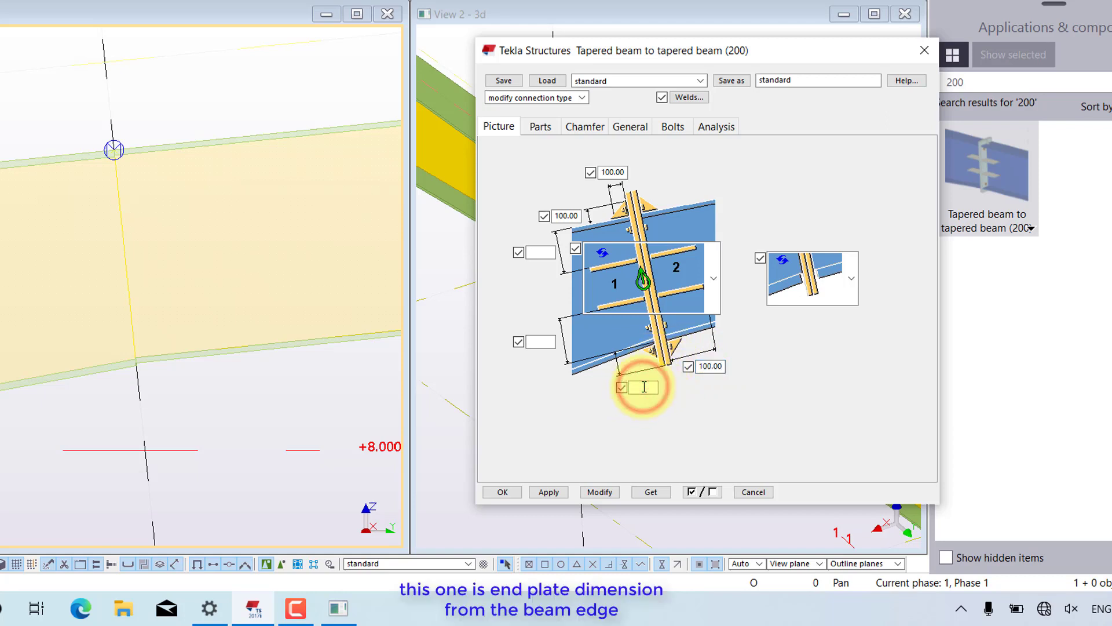
type("100")
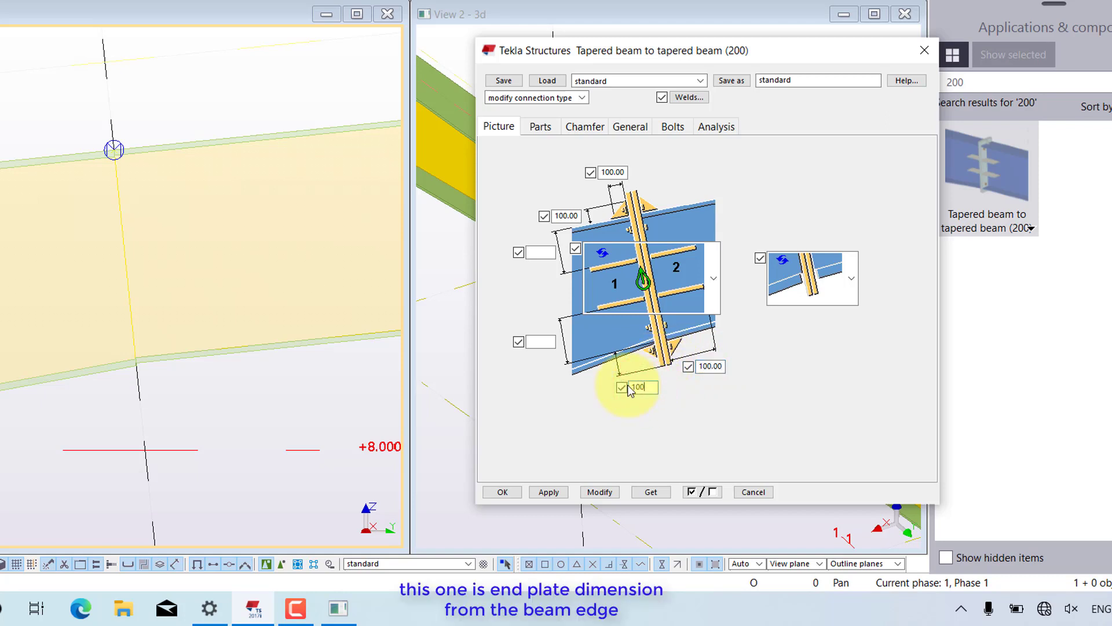
left_click(849, 284)
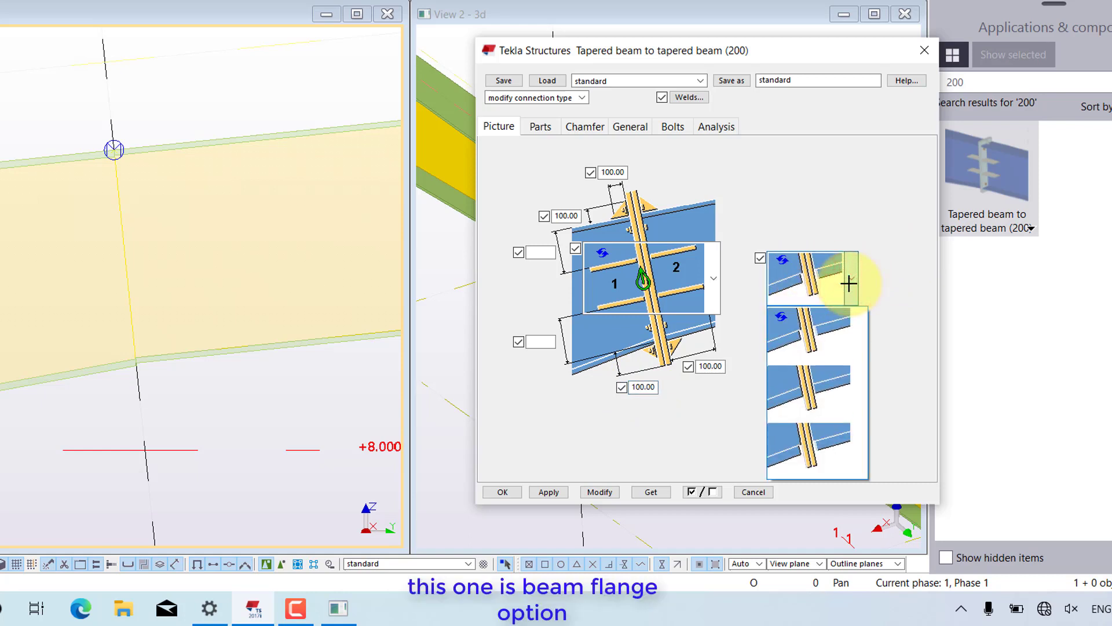
left_click(839, 393)
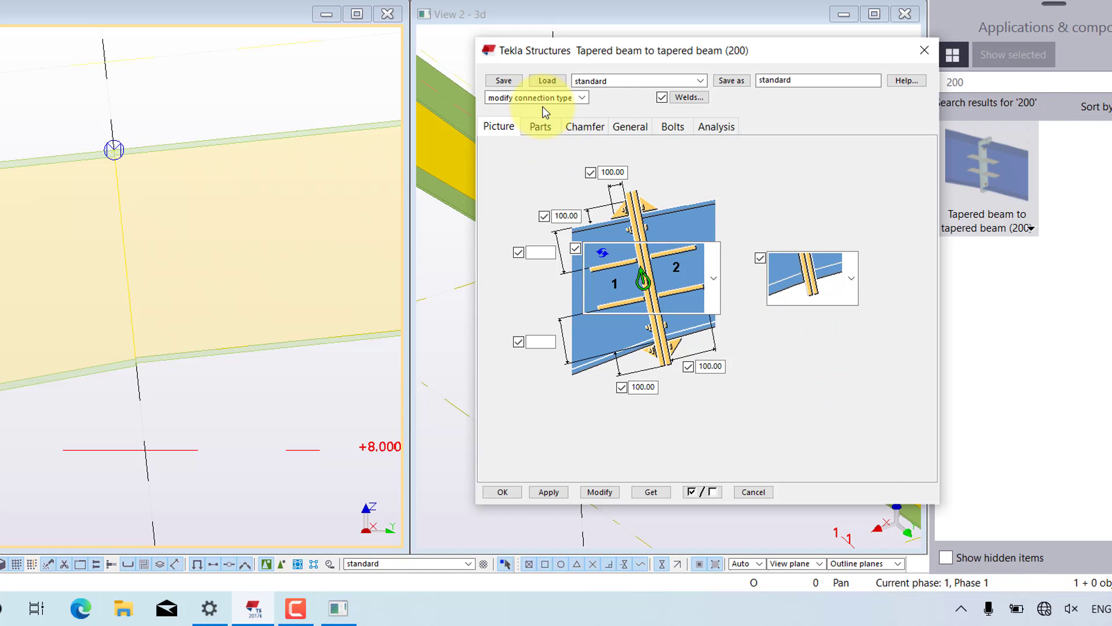
In the connection's part properties, set the end plate thickness to 16 and its width to 185
left_click(541, 125)
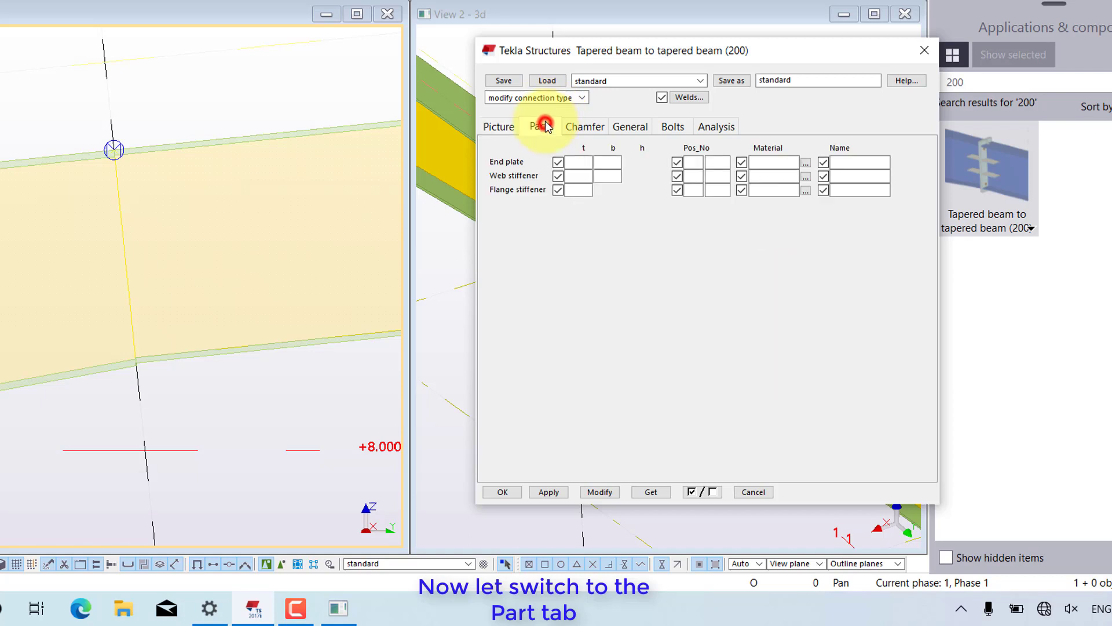
left_click(573, 159)
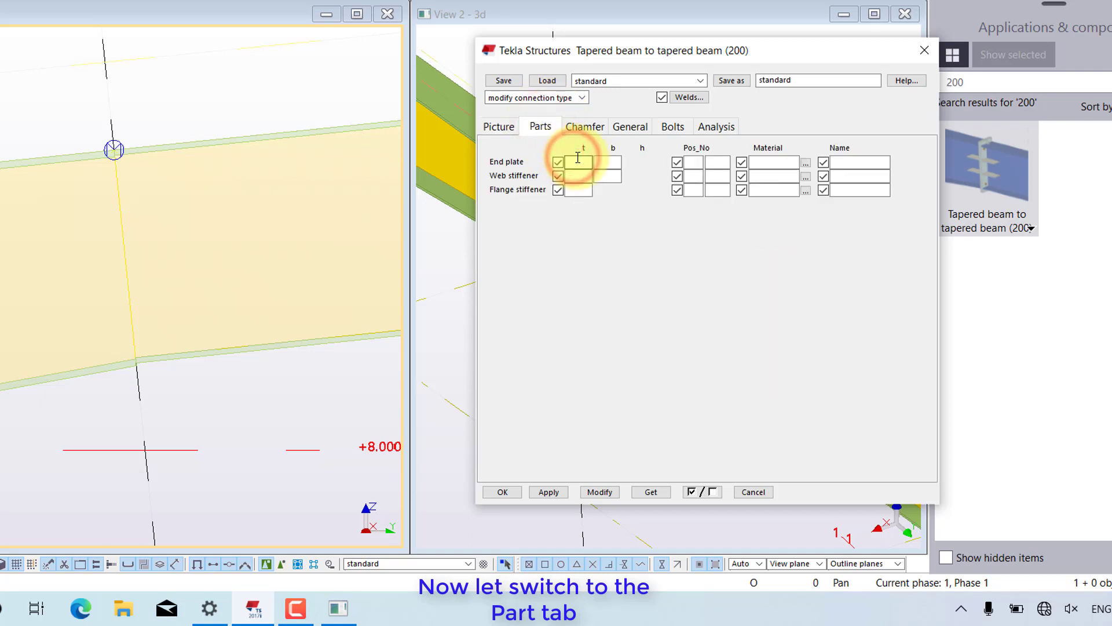
type("16")
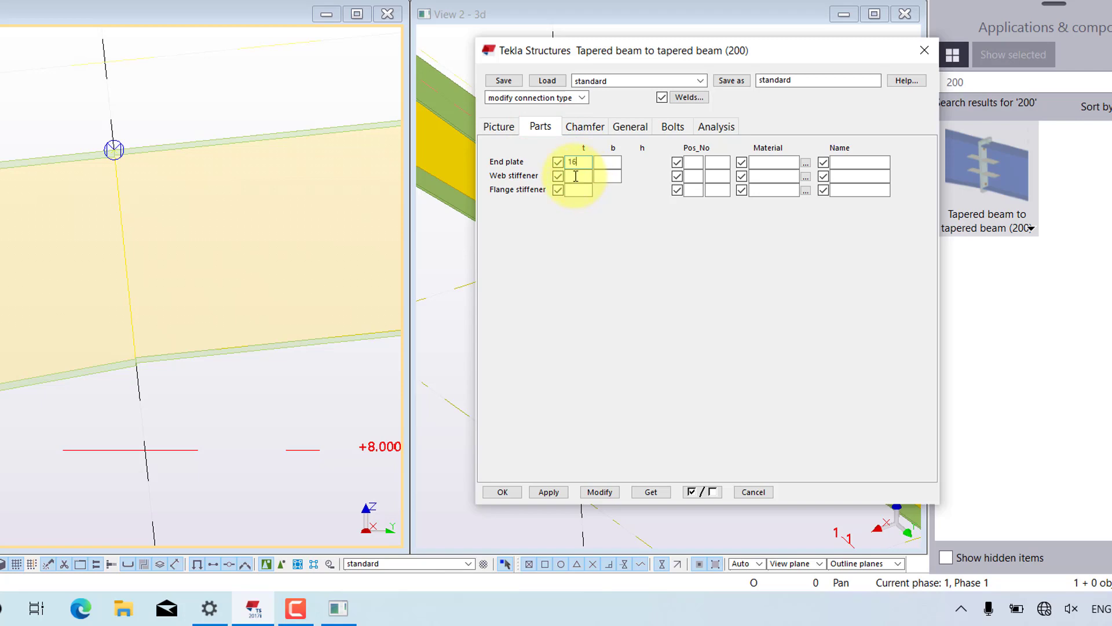
mouse_move(591, 51)
left_mouse_down()
mouse_move(251, 47)
mouse_move(75, 80)
mouse_move(596, 53)
left_mouse_up()
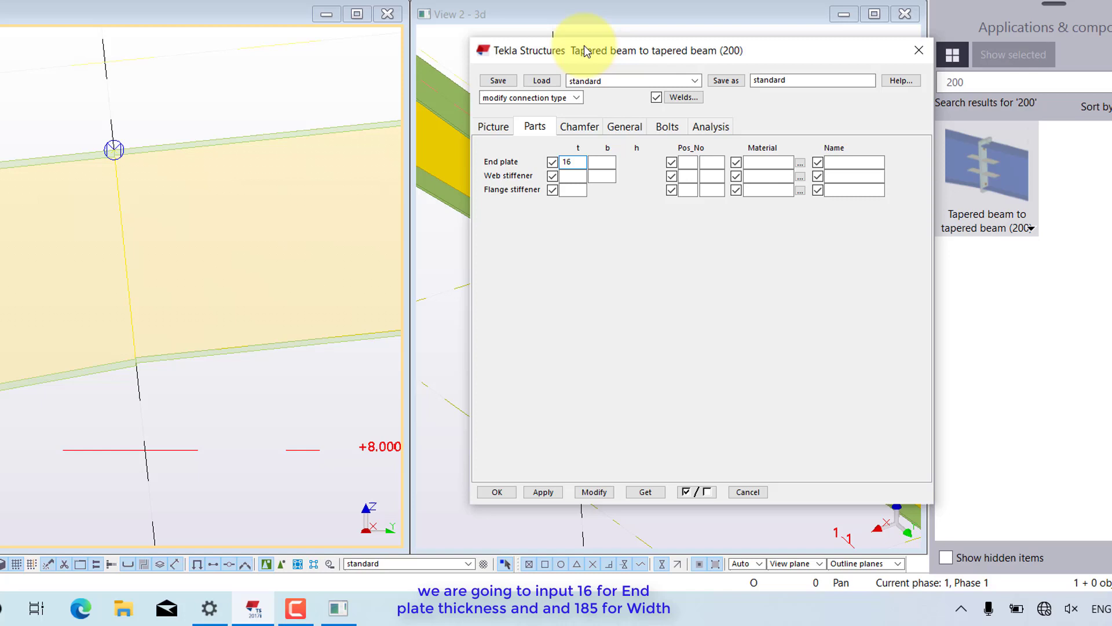
left_click(601, 163)
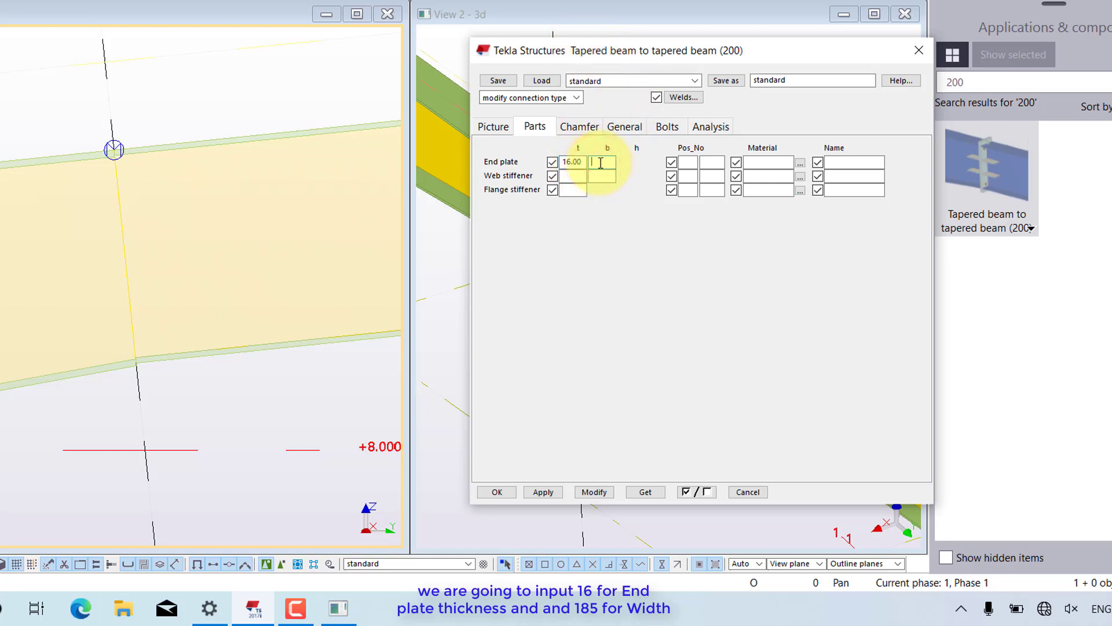
type("185")
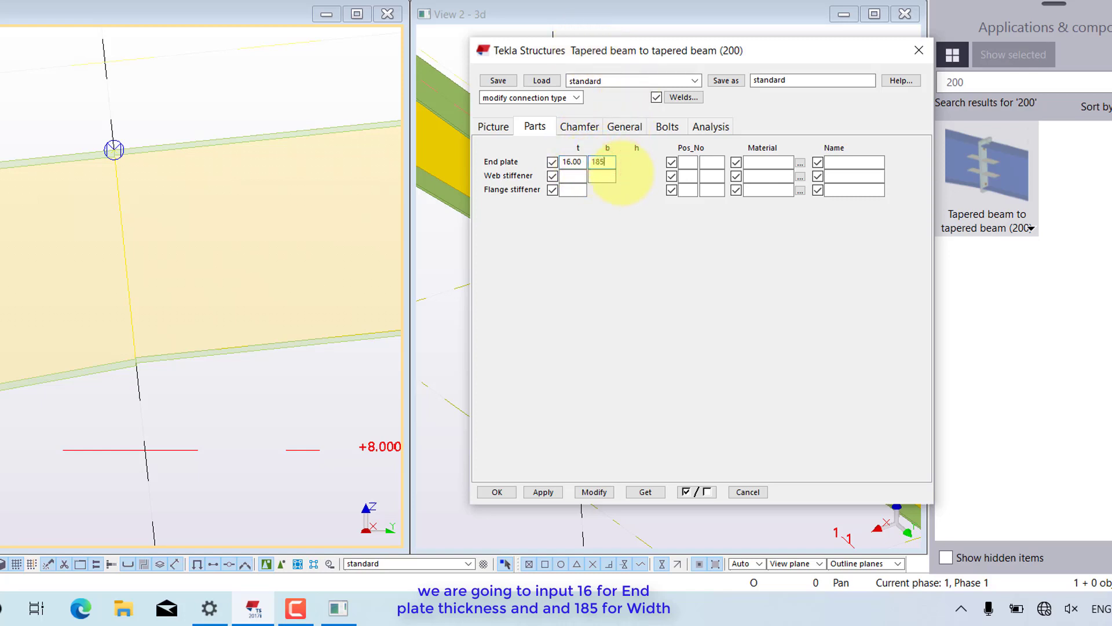
Set the web stiffener's thickness and width to 0 and the flange stiffener's thickness to 0
left_click(581, 177)
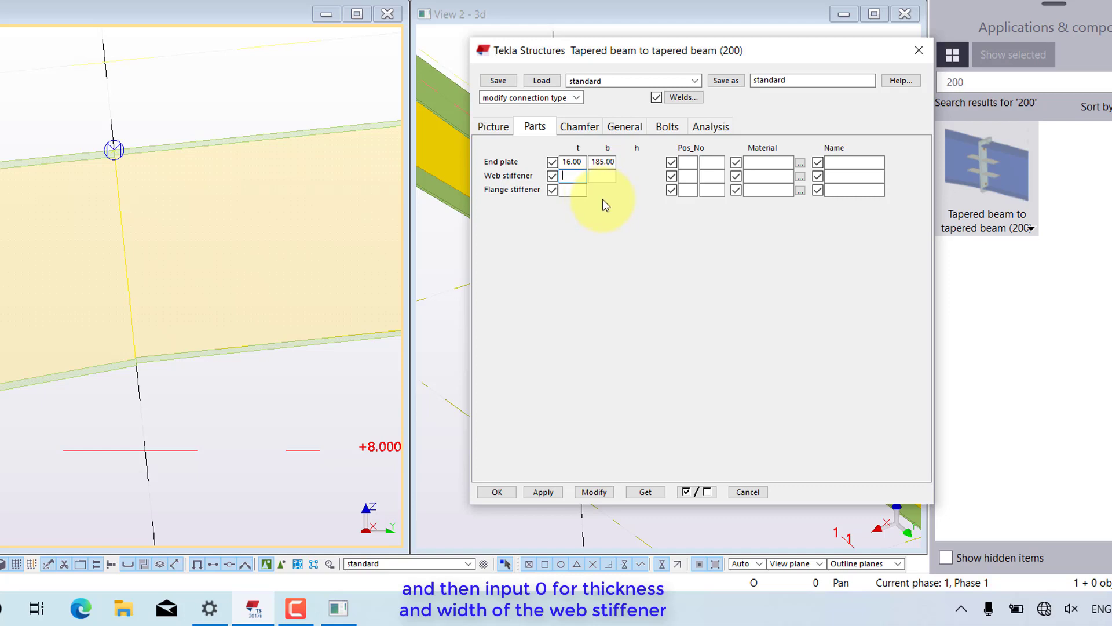
type("0")
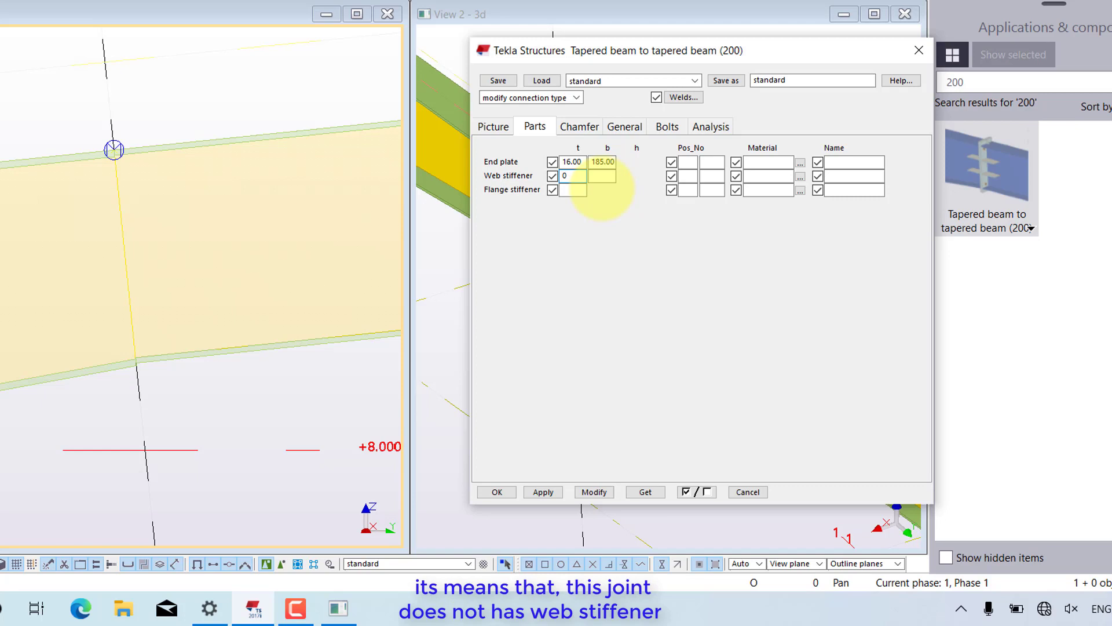
left_click(596, 182)
type("0")
left_click(579, 190)
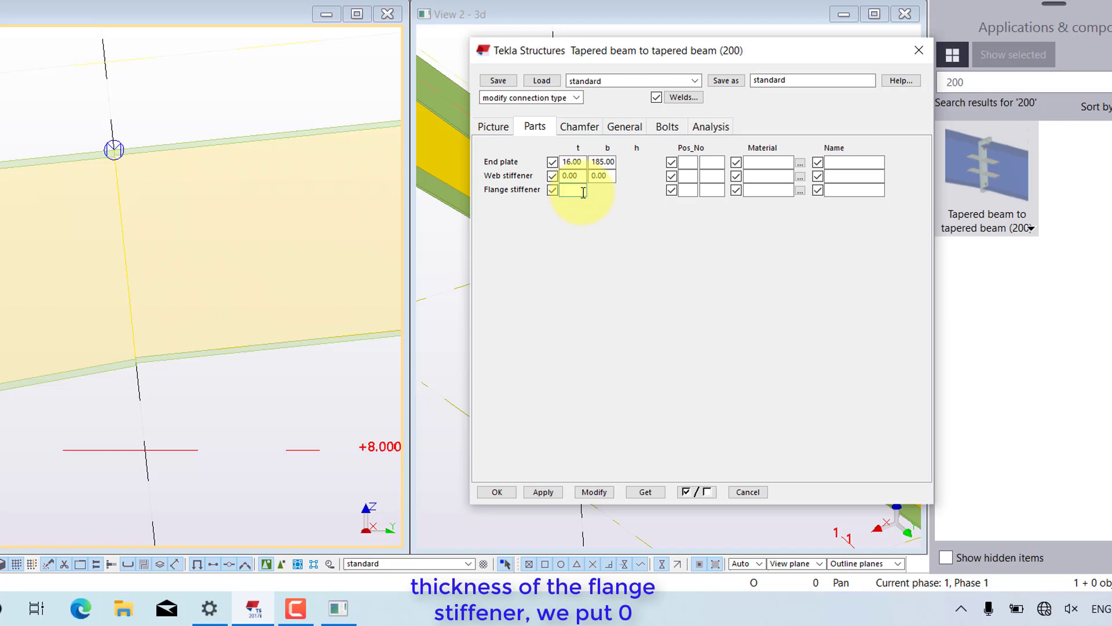
type("0")
Give the end plate the position number prefix C and start number 1
left_click(694, 165)
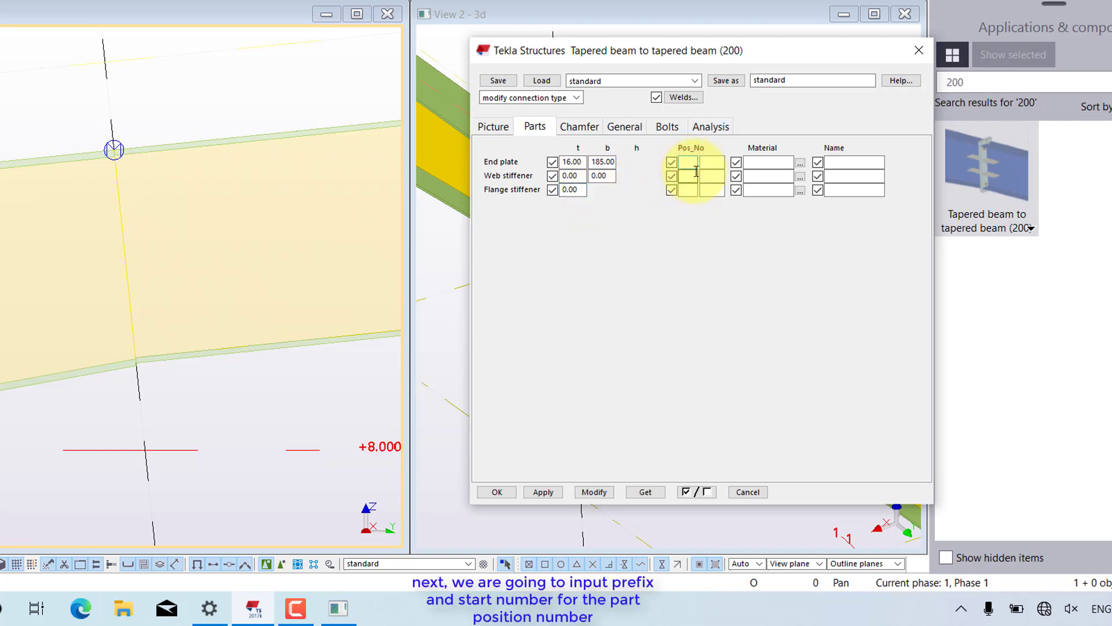
type("C")
left_click(707, 163)
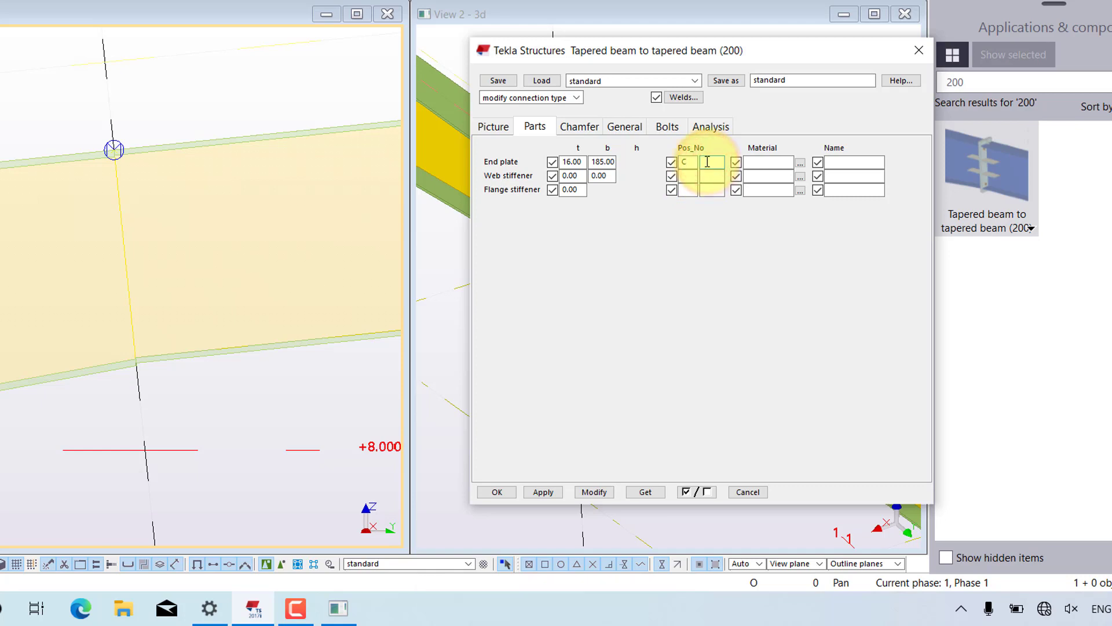
type("1")
Give both the web stiffener and the flange stiffener the position number prefix K and start number 1
left_click(685, 179)
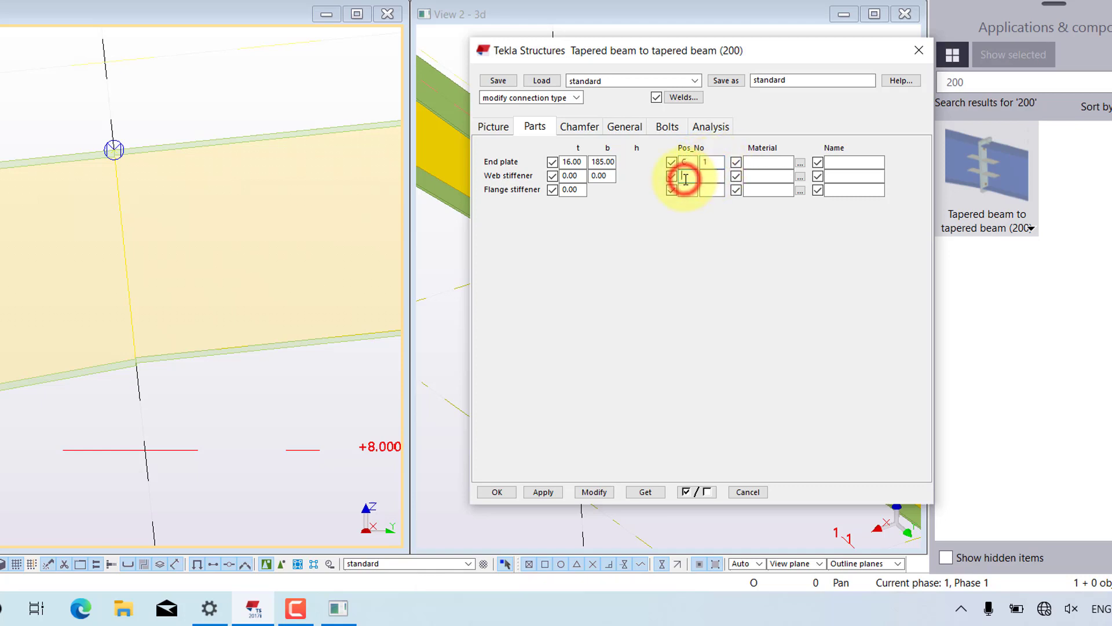
type("K")
left_click(712, 178)
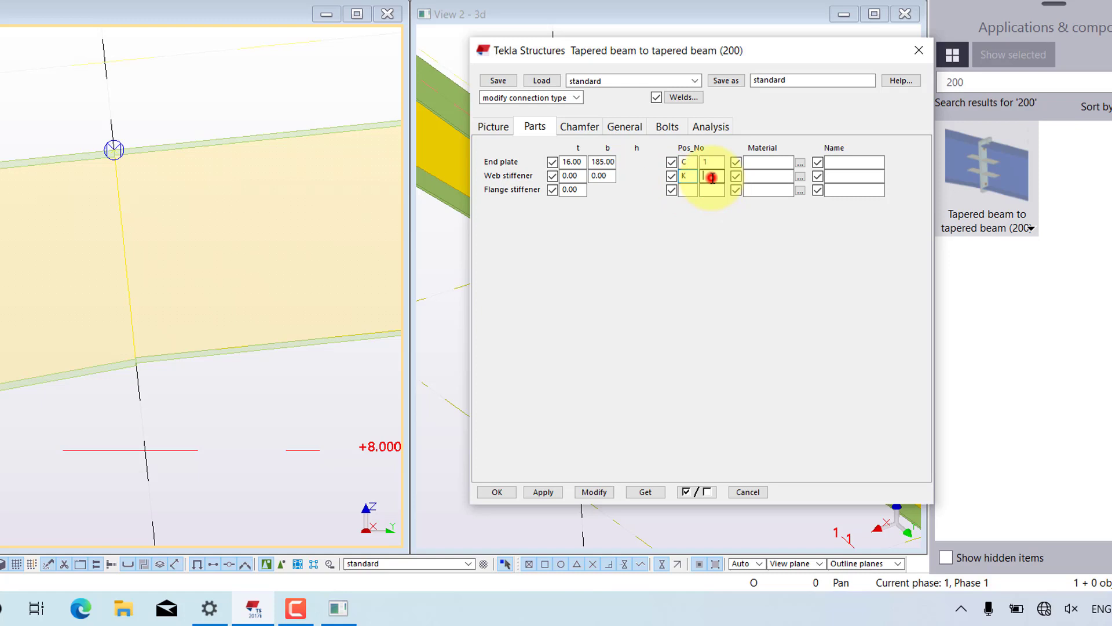
type("1")
left_click(694, 189)
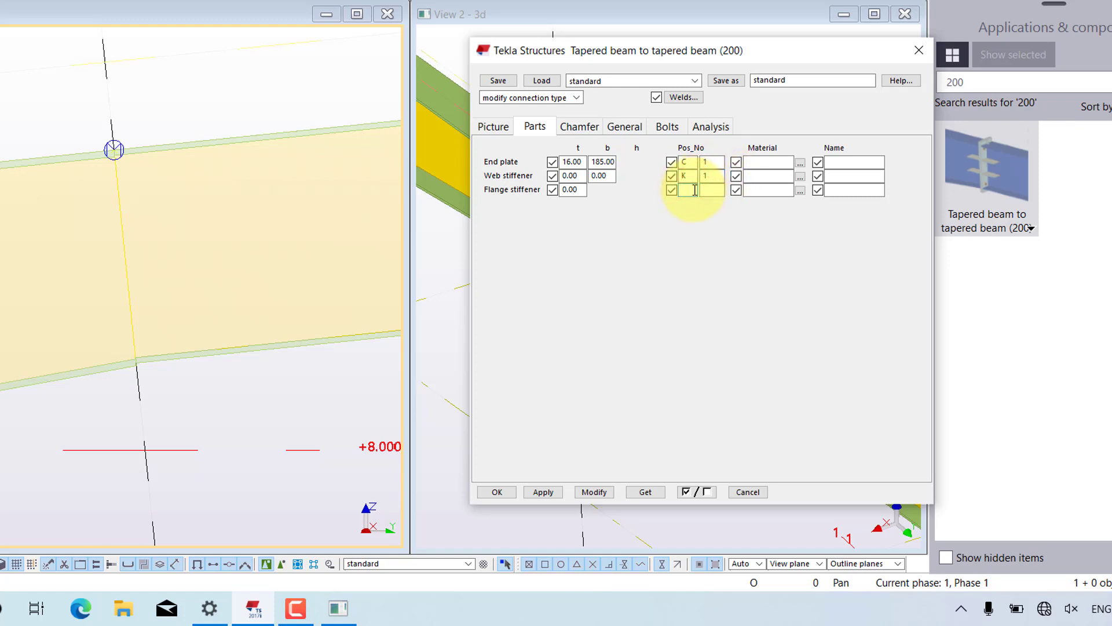
type("K")
left_click(712, 191)
type("0")
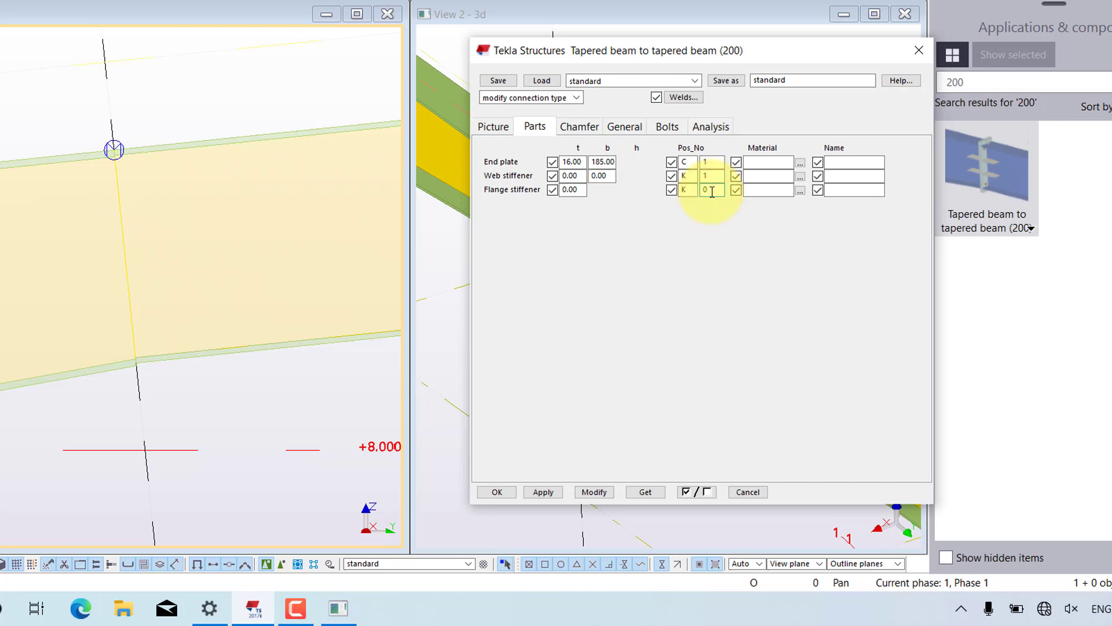
type("1")
Choose steel grade S235 from the material catalog for the end plate
left_click(763, 163)
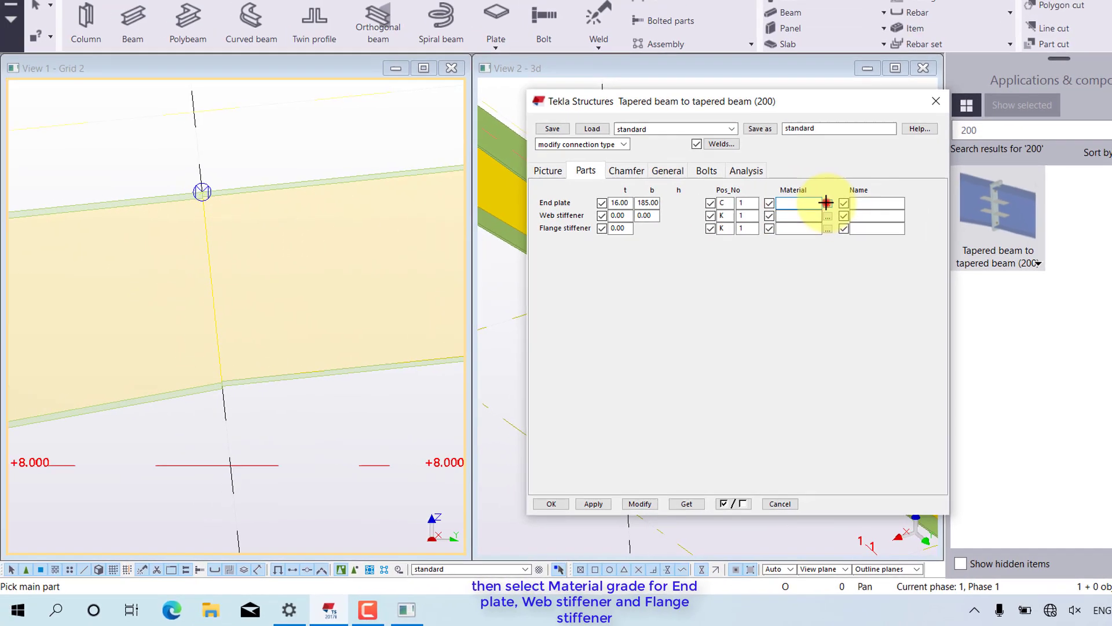
left_click(803, 168)
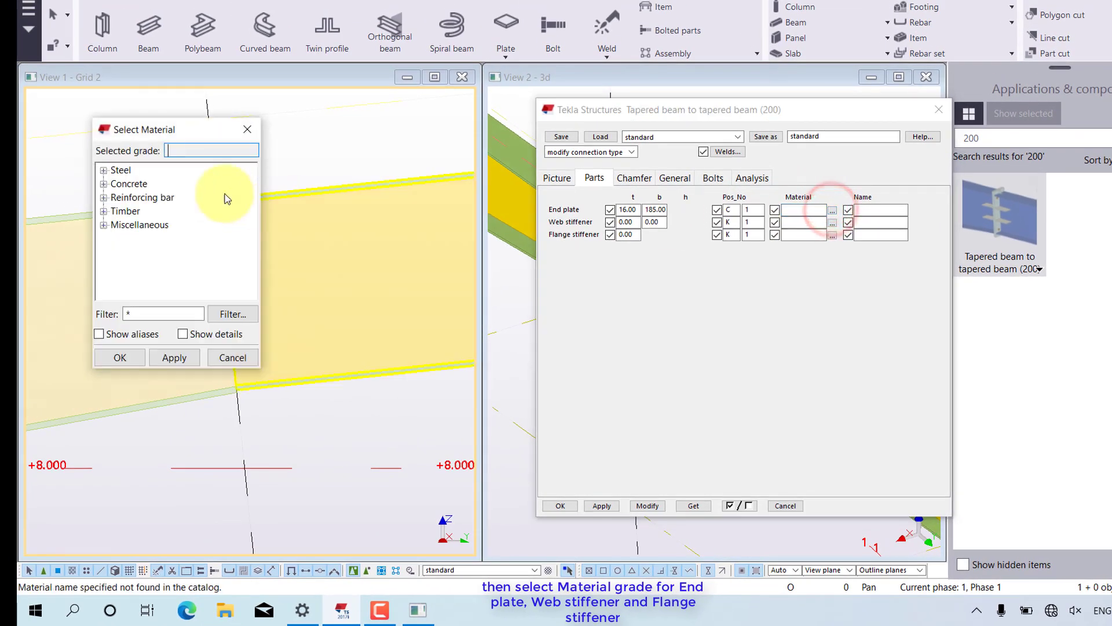
double_click(114, 173)
type("S235")
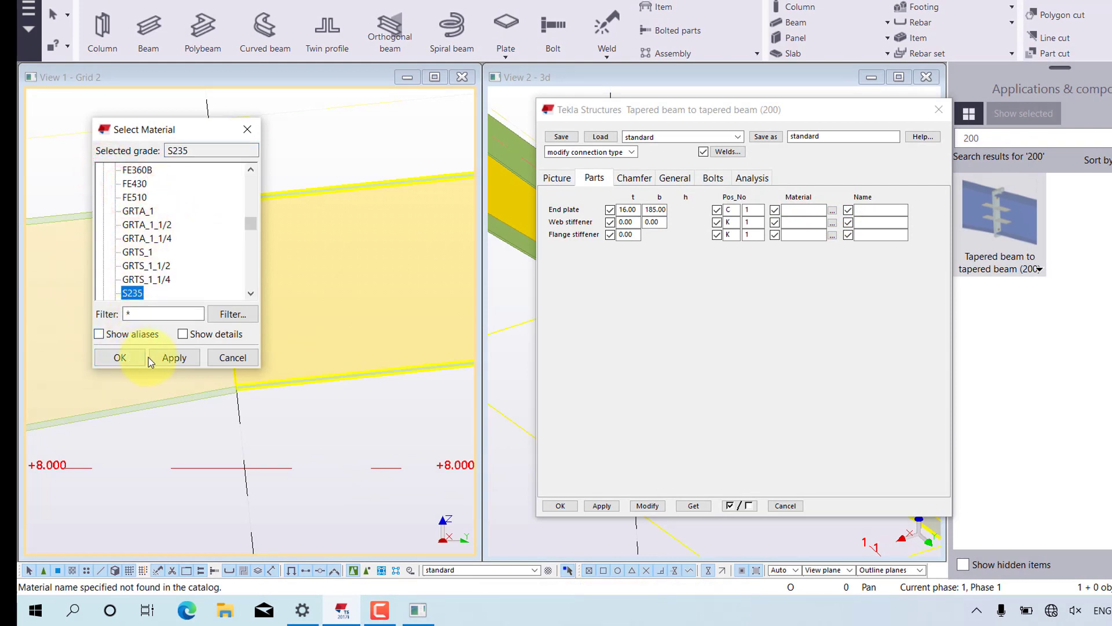
left_click(159, 357)
left_click(124, 354)
Set the material of the web stiffener and the flange stiffener to S235
left_click(798, 222)
type("S235")
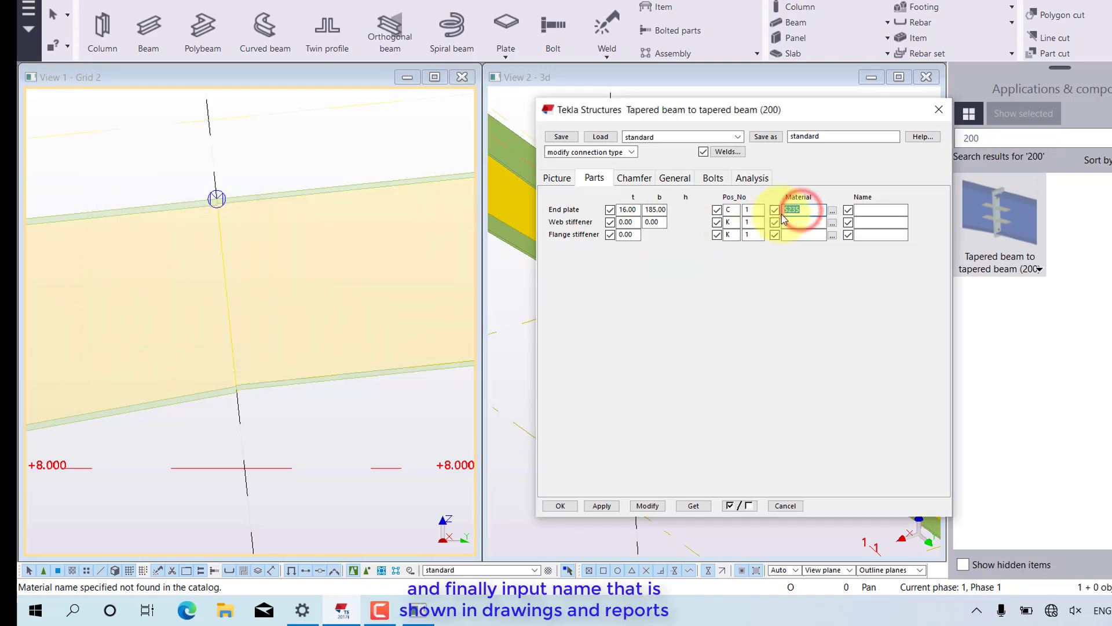
left_click(800, 234)
type("S235")
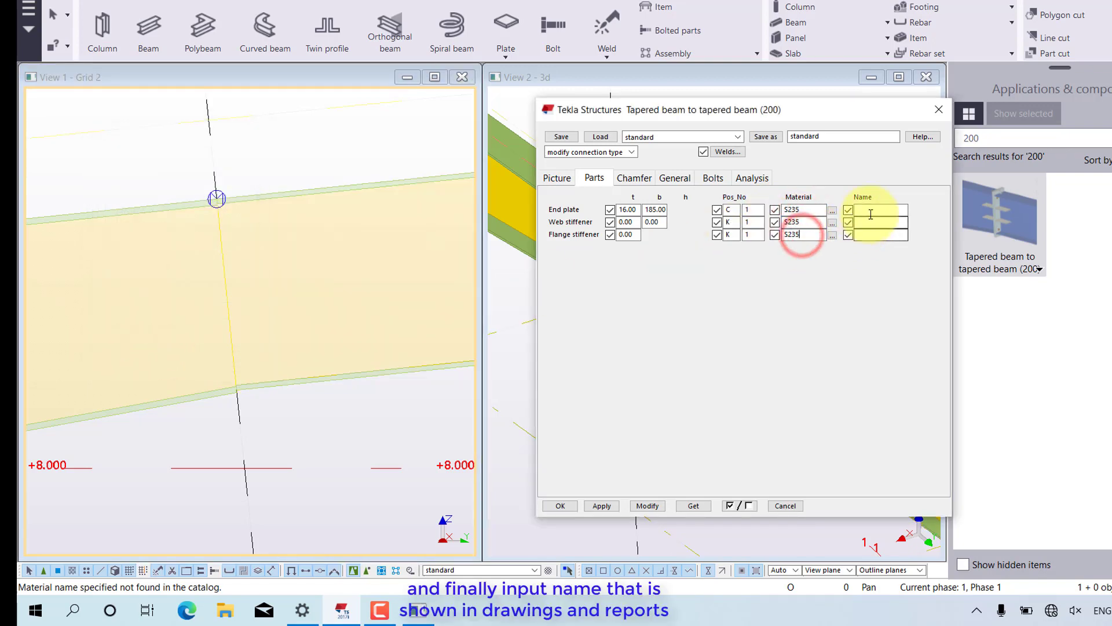
Name the end plate ENDPLATE, and name both the web stiffener and the flange stiffener STIFF
left_click(871, 211)
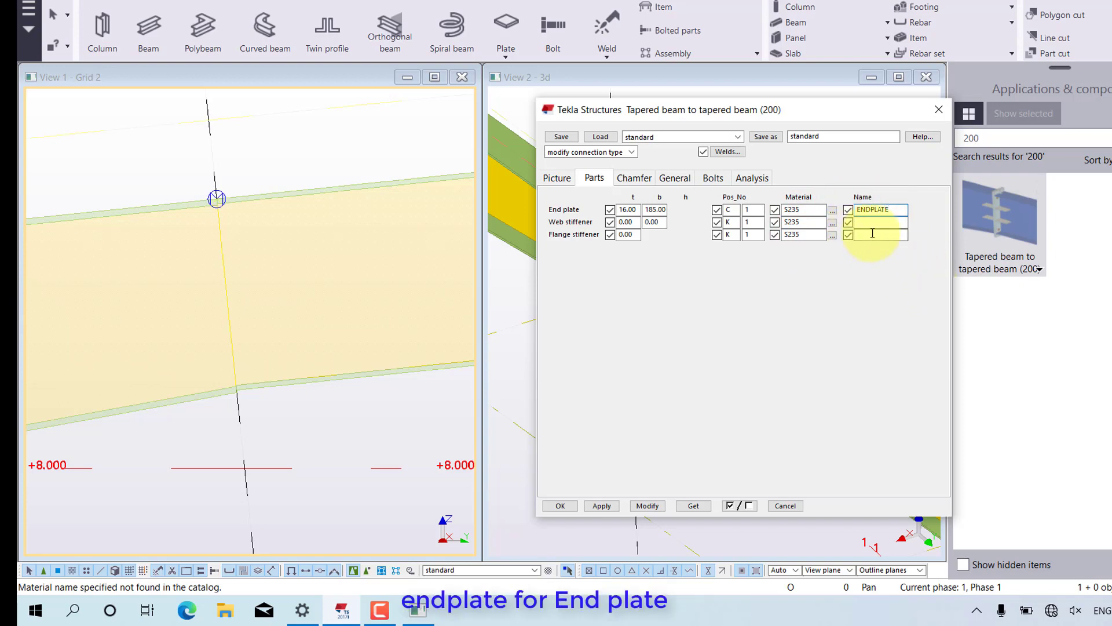
left_click(873, 224)
type("S")
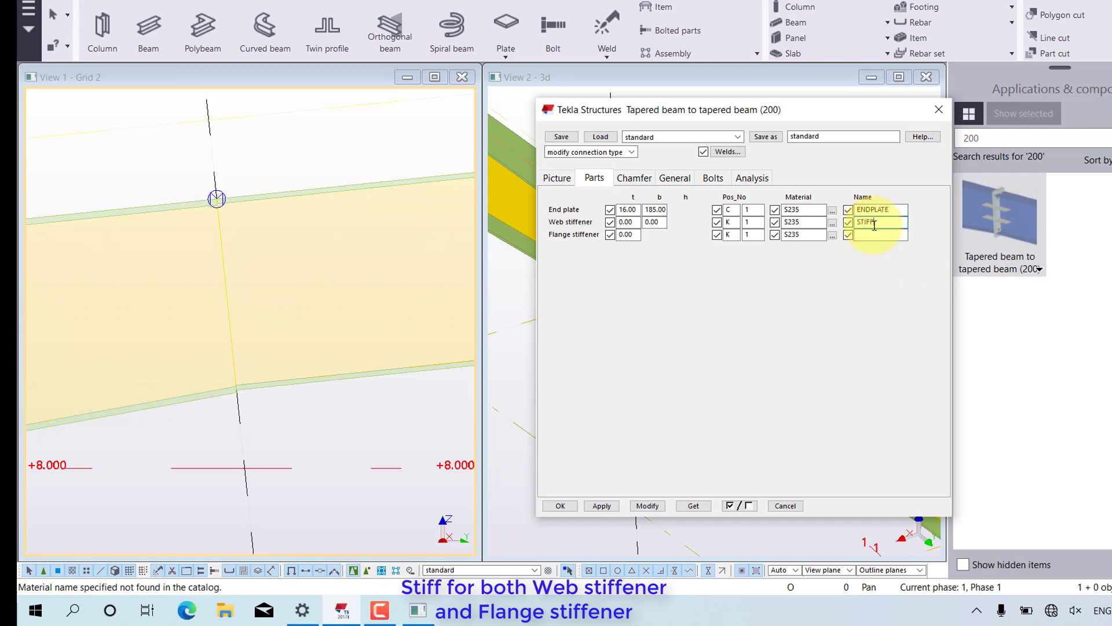
type("TIFF")
left_click_drag(878, 223, 840, 224)
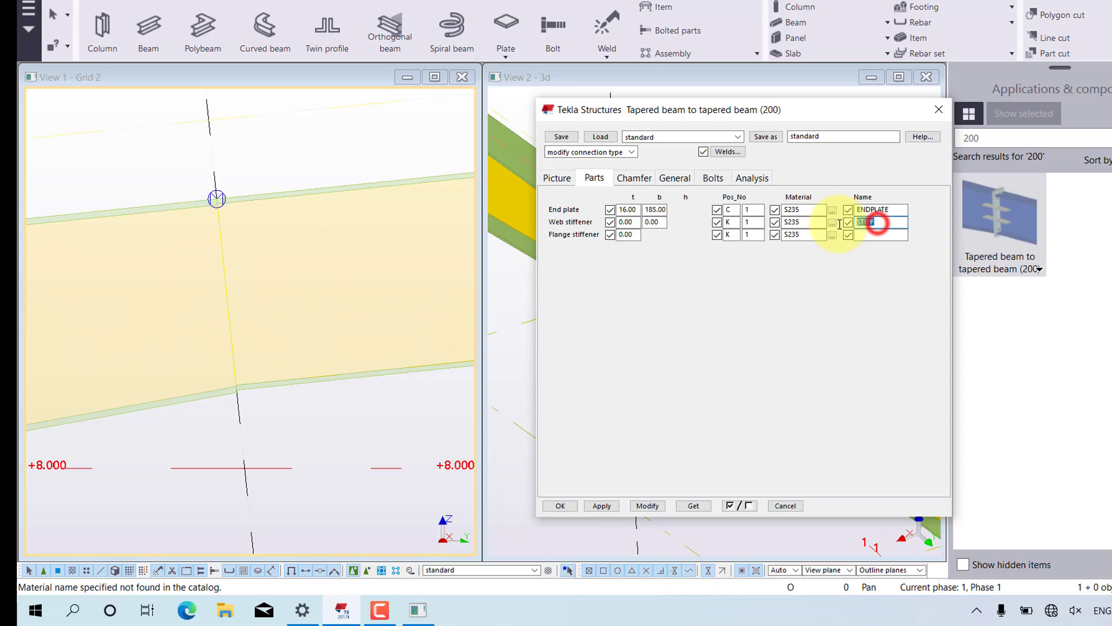
key("ctrl+c")
left_click(872, 235)
key("ctrl+v")
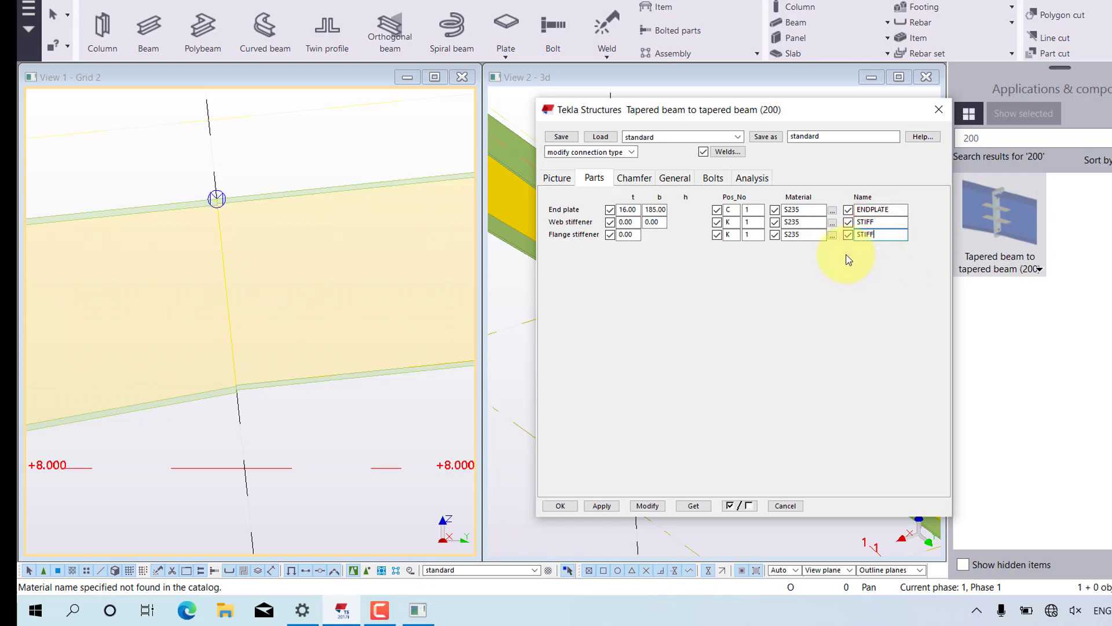
In the connection's bolt properties, set the bolt size to 24, the bolt standard to 8.8XOX and the tolerance to 2
left_click(674, 181)
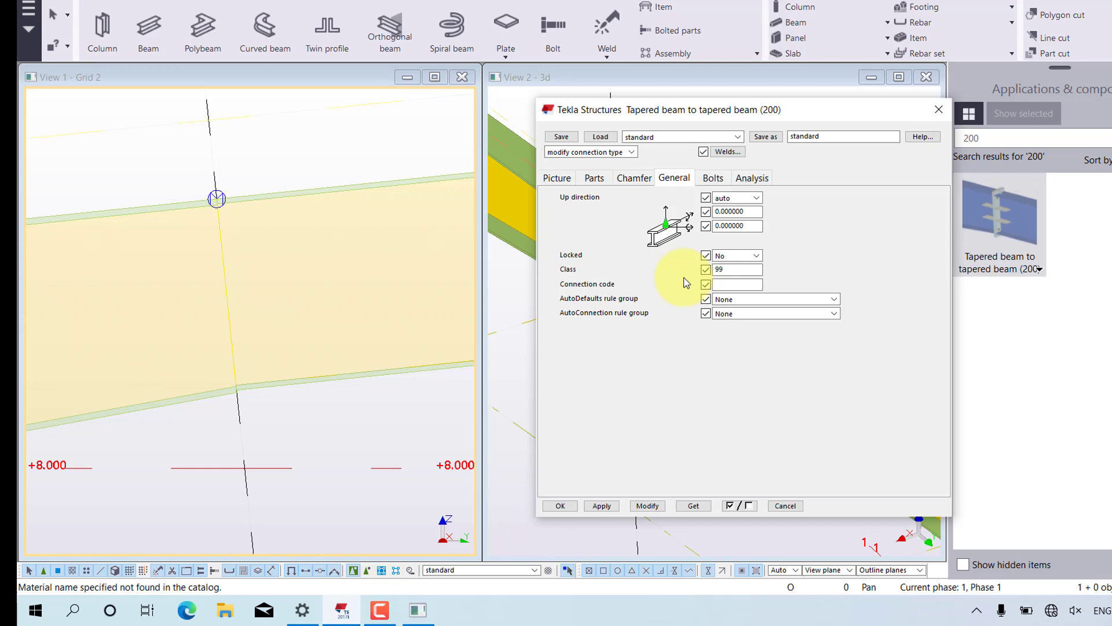
left_click(713, 177)
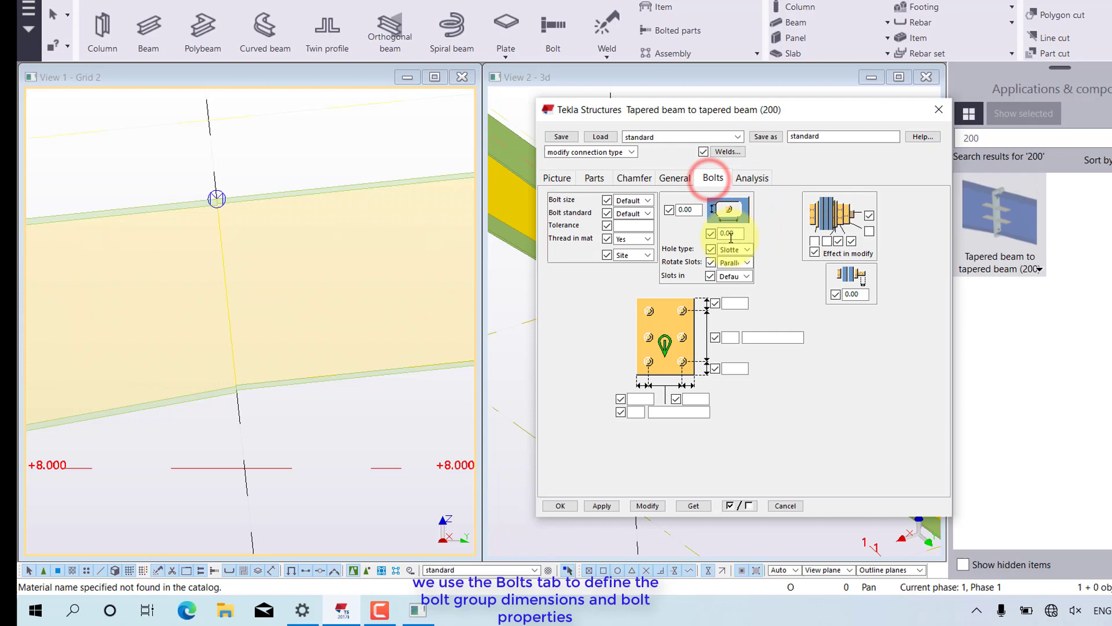
left_click(649, 202)
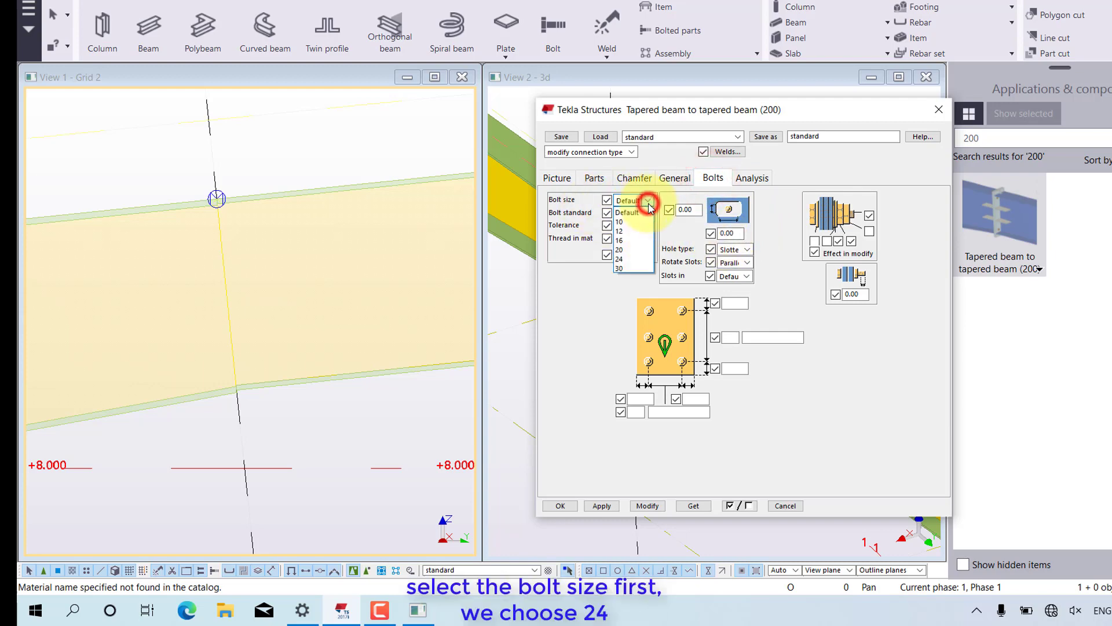
left_click(621, 259)
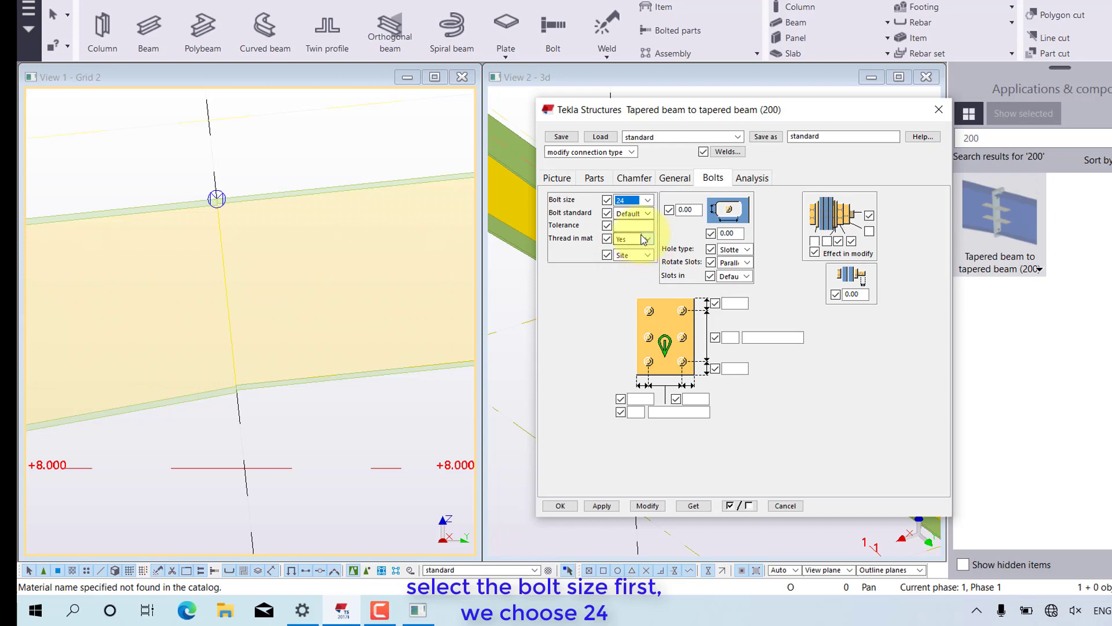
left_click(647, 214)
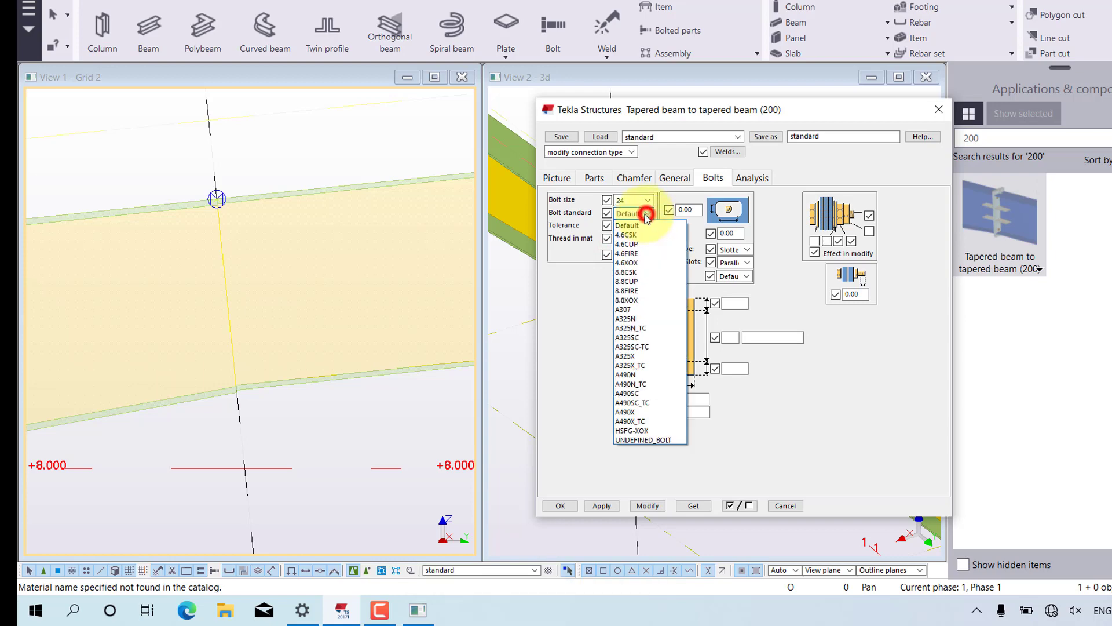
left_click(637, 301)
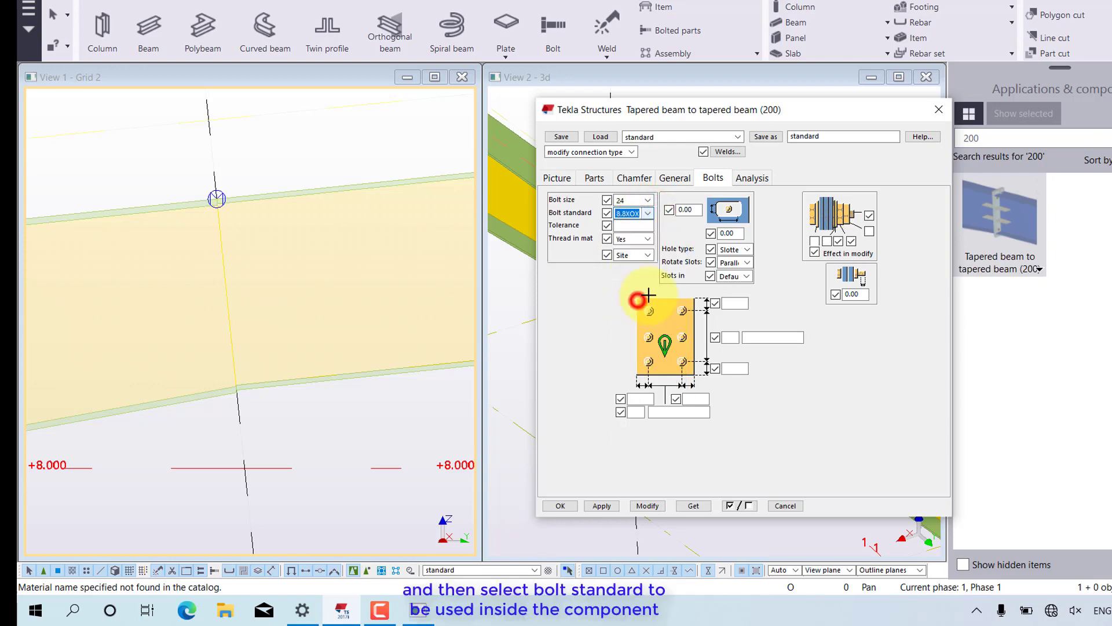
left_click(630, 225)
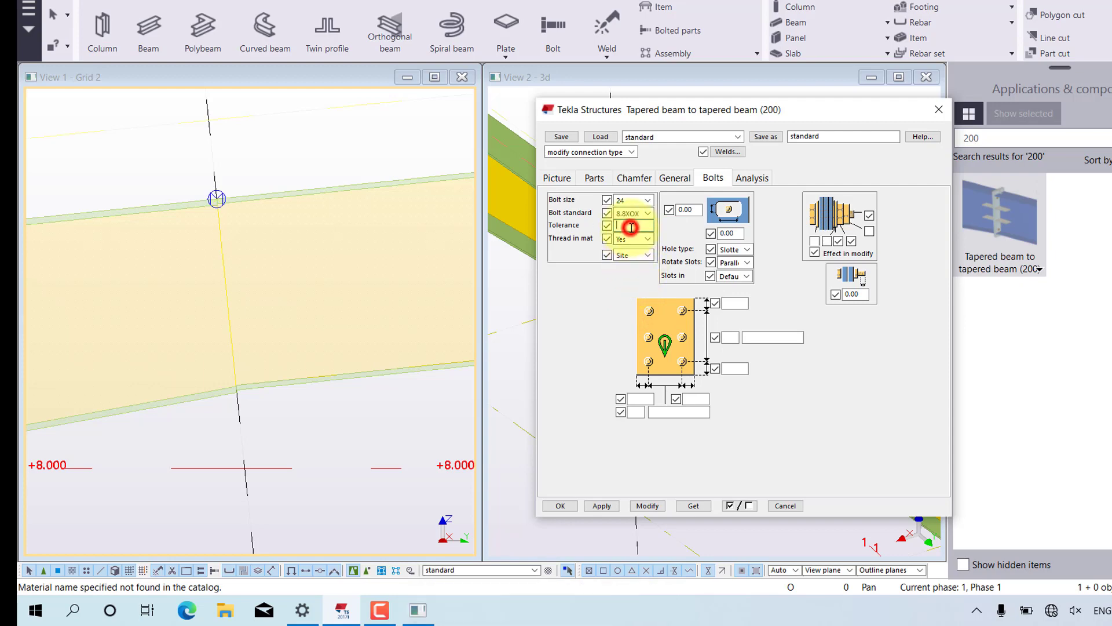
type("2")
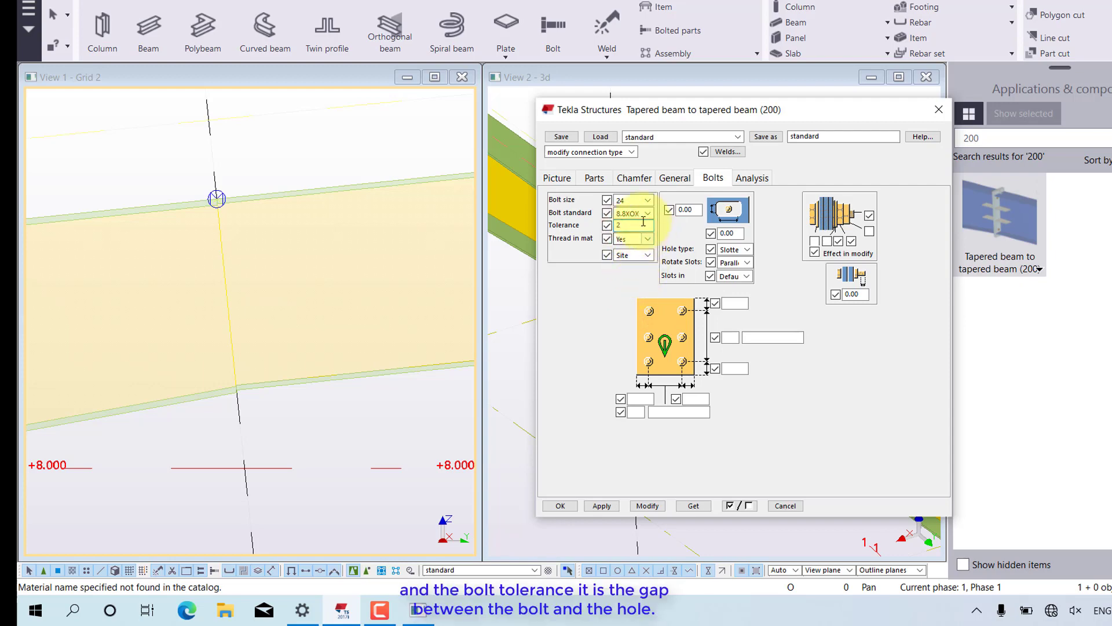
type(".00")
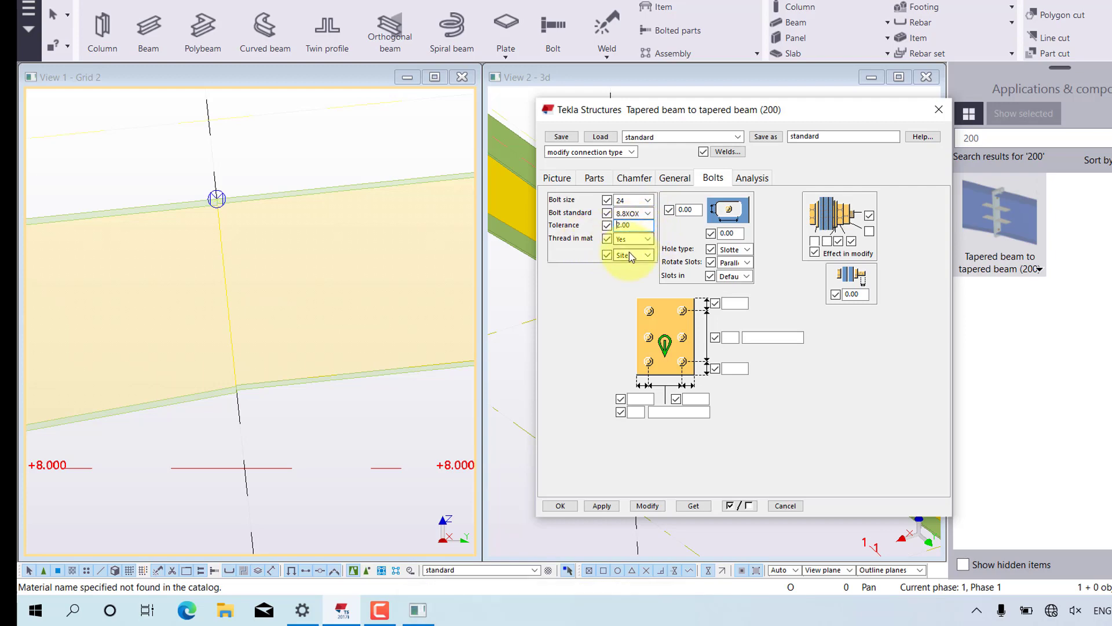
Keep the slotted hole dimensions at 0 and set the bolt length increase to 5
double_click(735, 233)
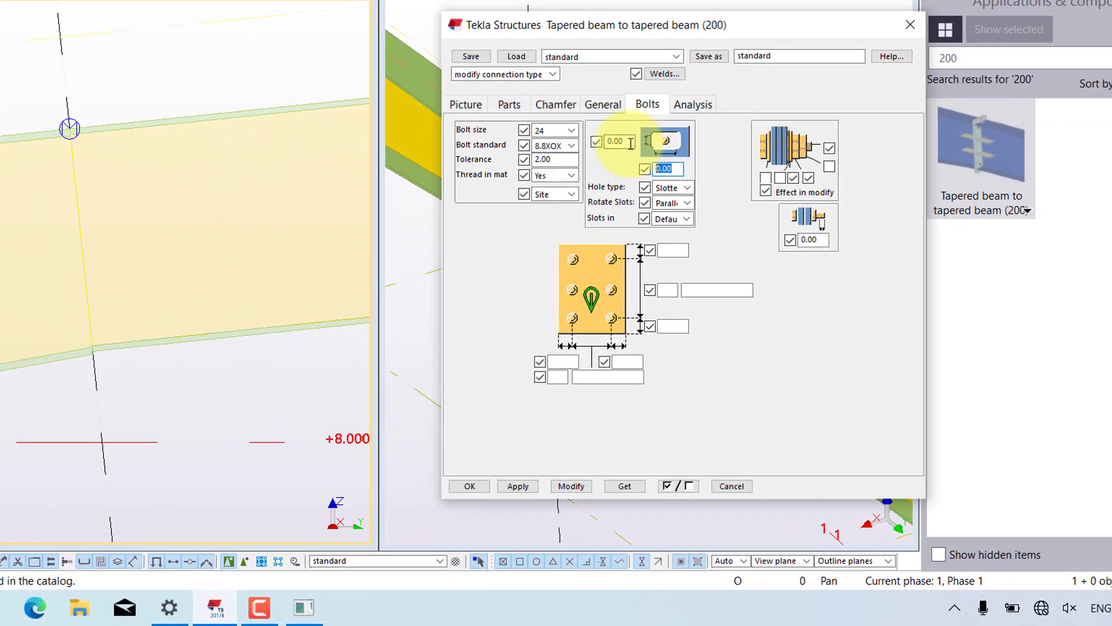
double_click(687, 209)
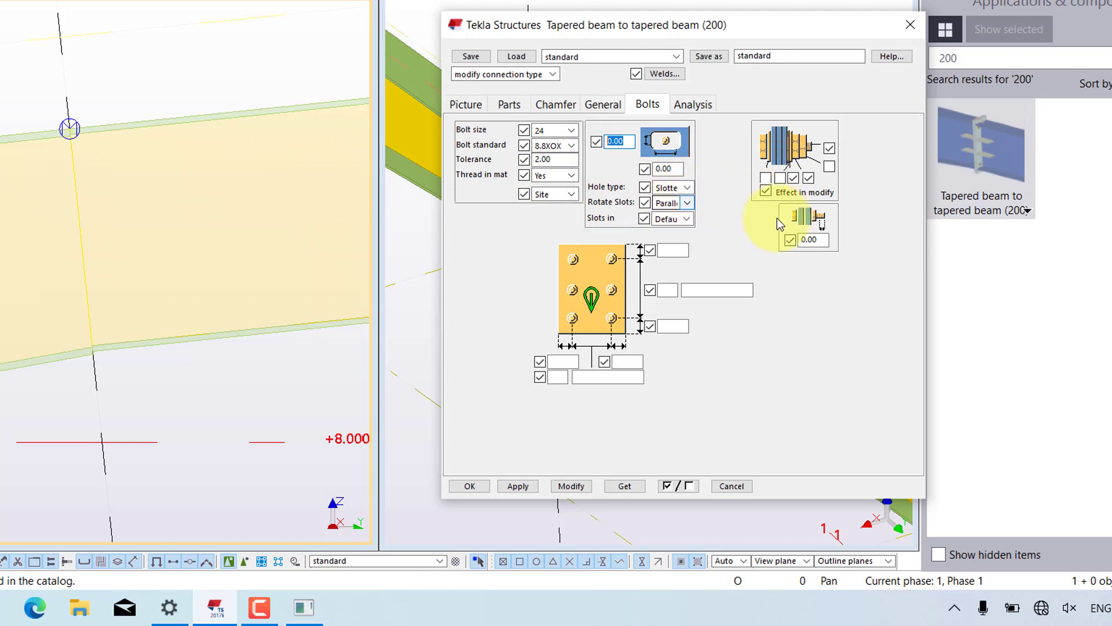
left_click(817, 239)
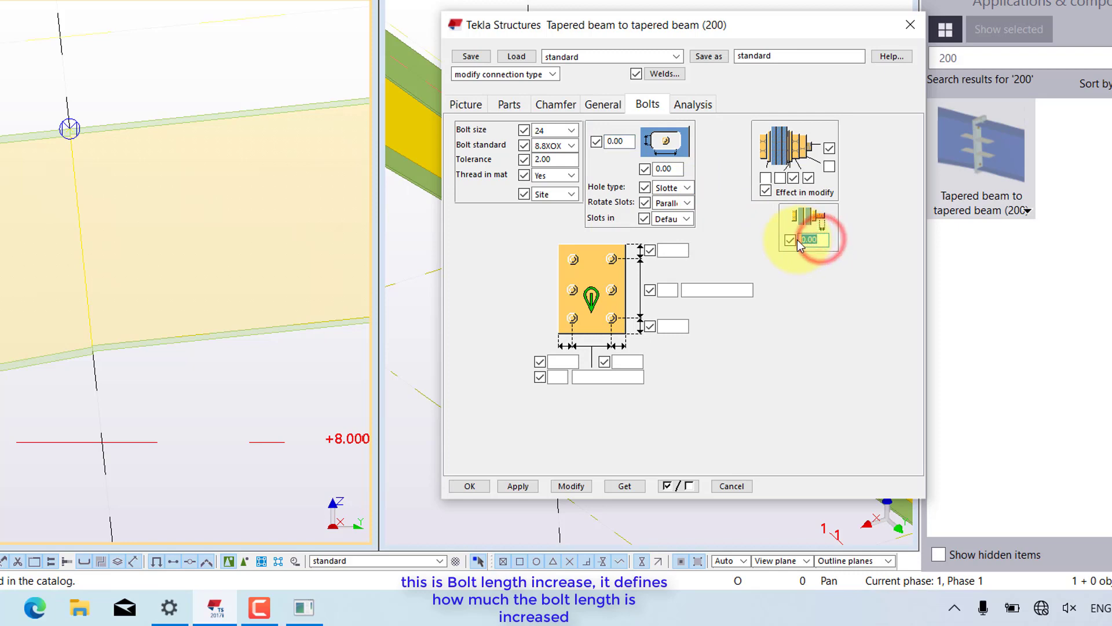
type("5")
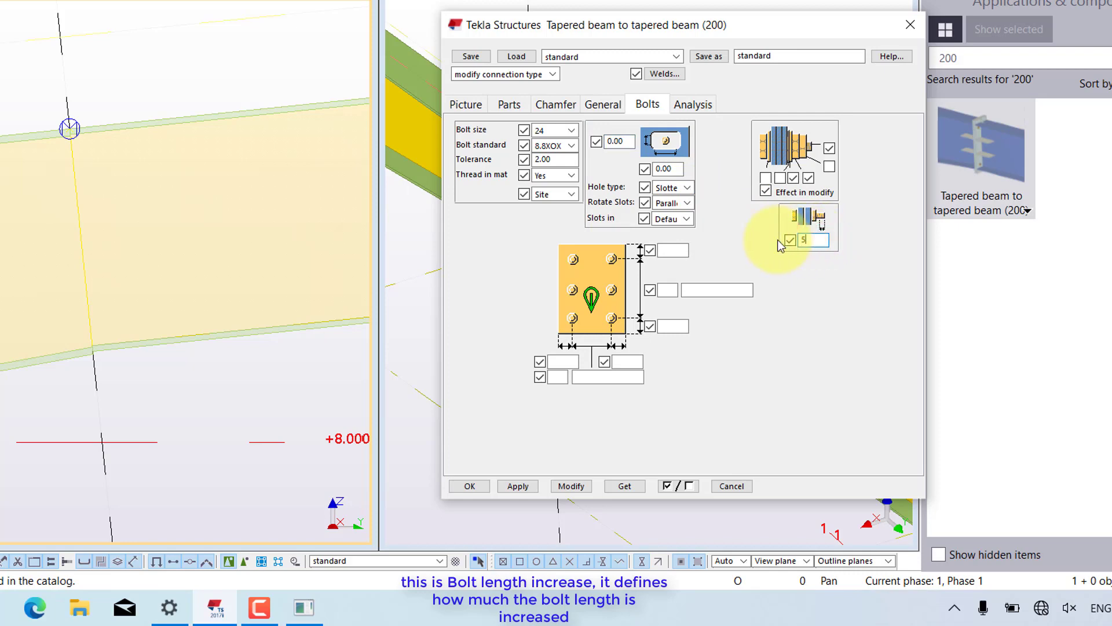
Set the bolt group's upper and lower edge distances on the end plate to 50
left_click(674, 249)
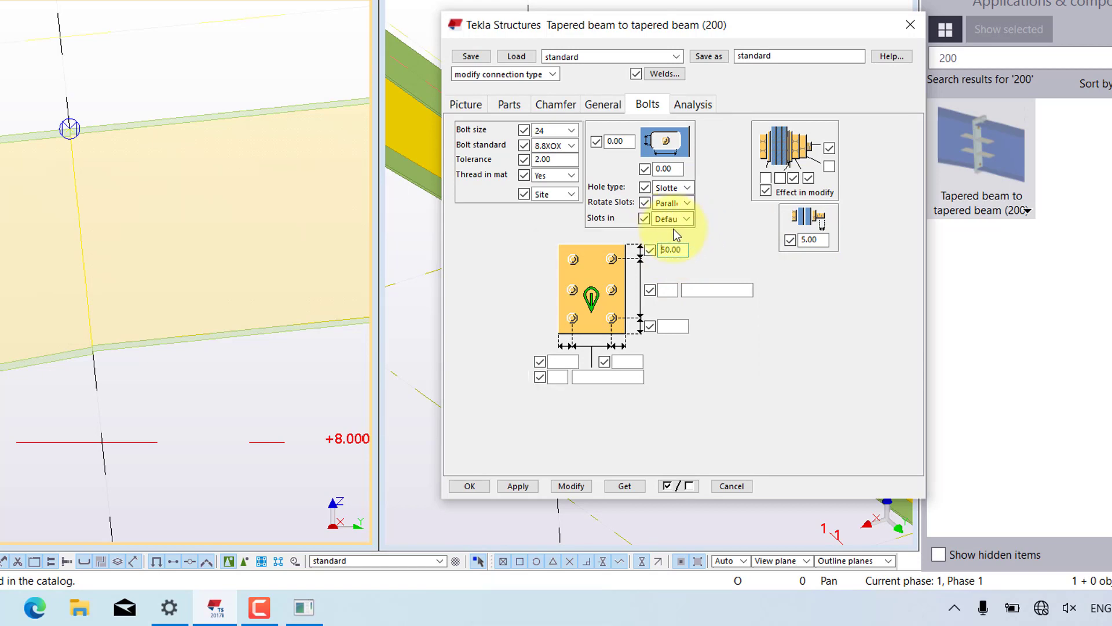
left_click(676, 328)
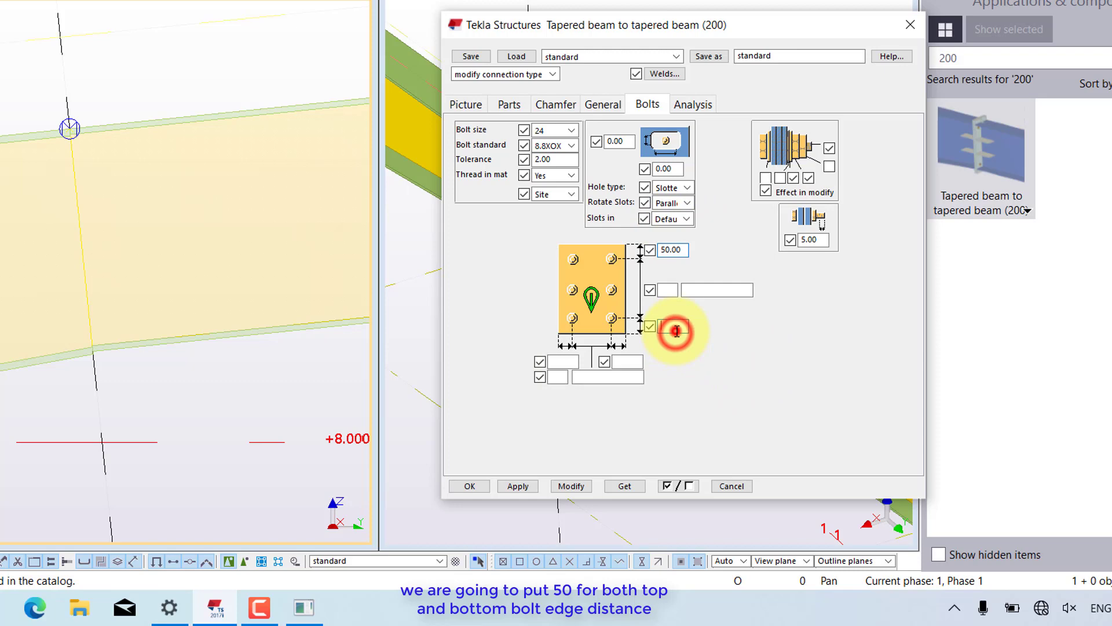
type("50")
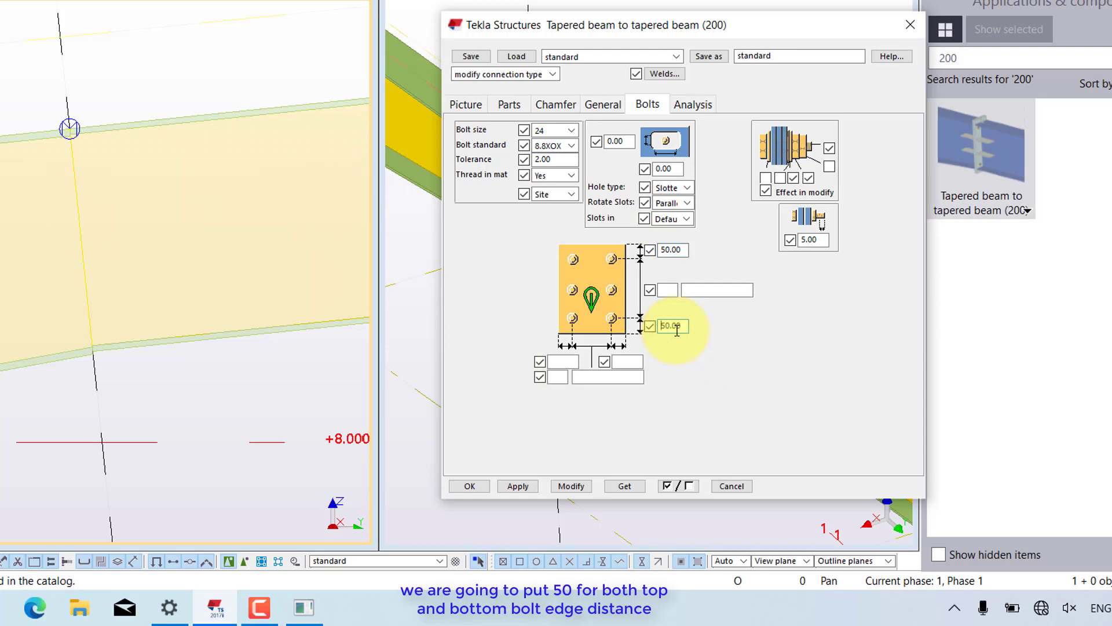
Define 4 bolt rows with vertical spacings of 100, 220 and 100
left_click(669, 289)
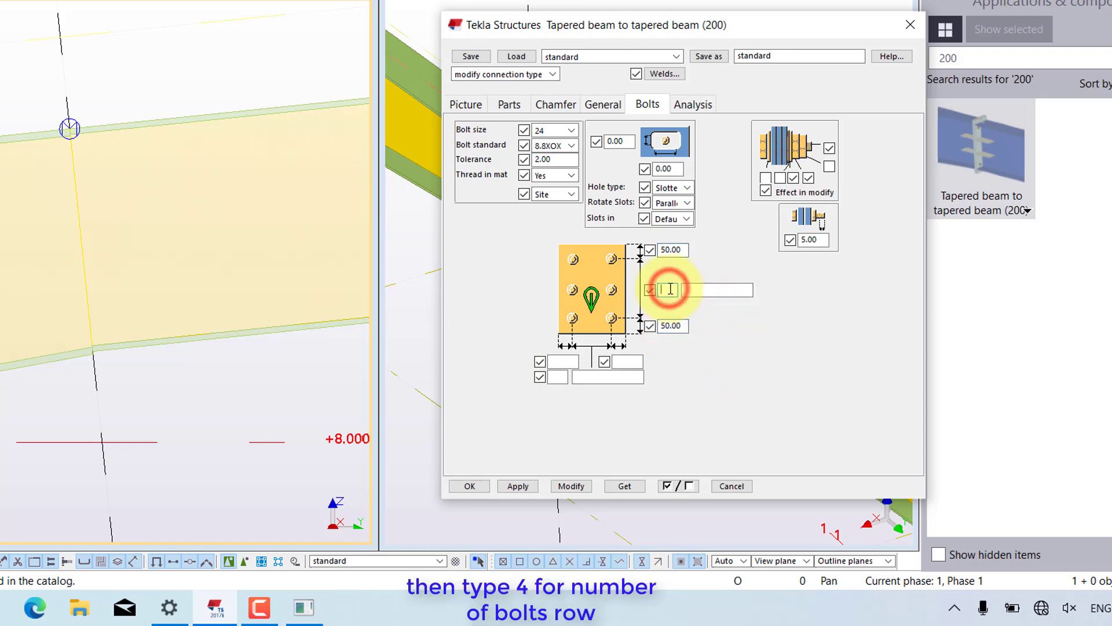
type("4")
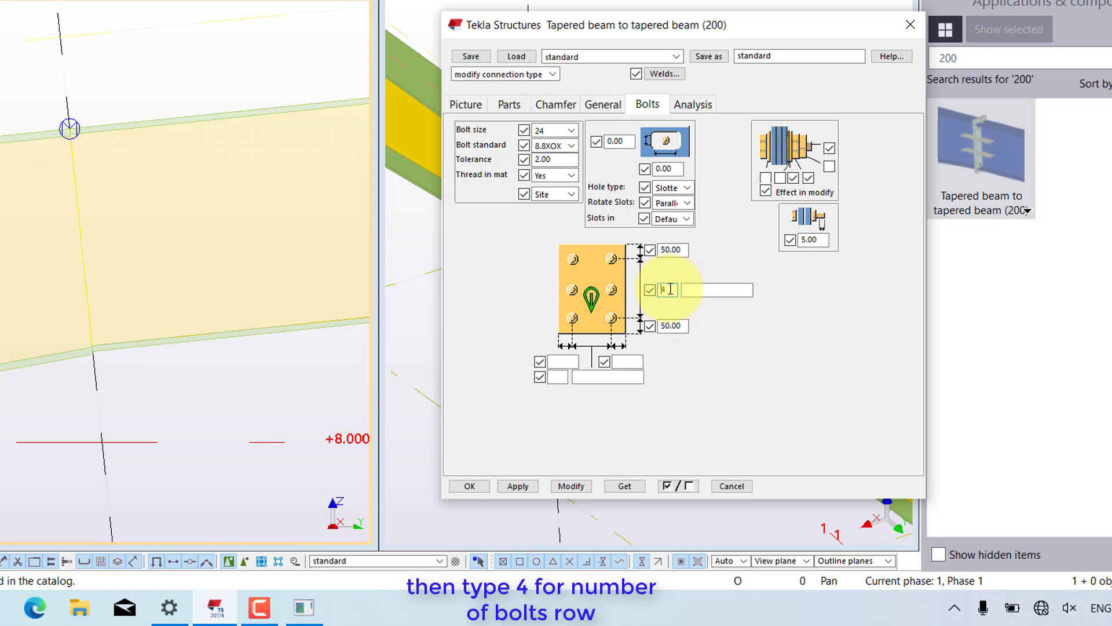
left_click(705, 289)
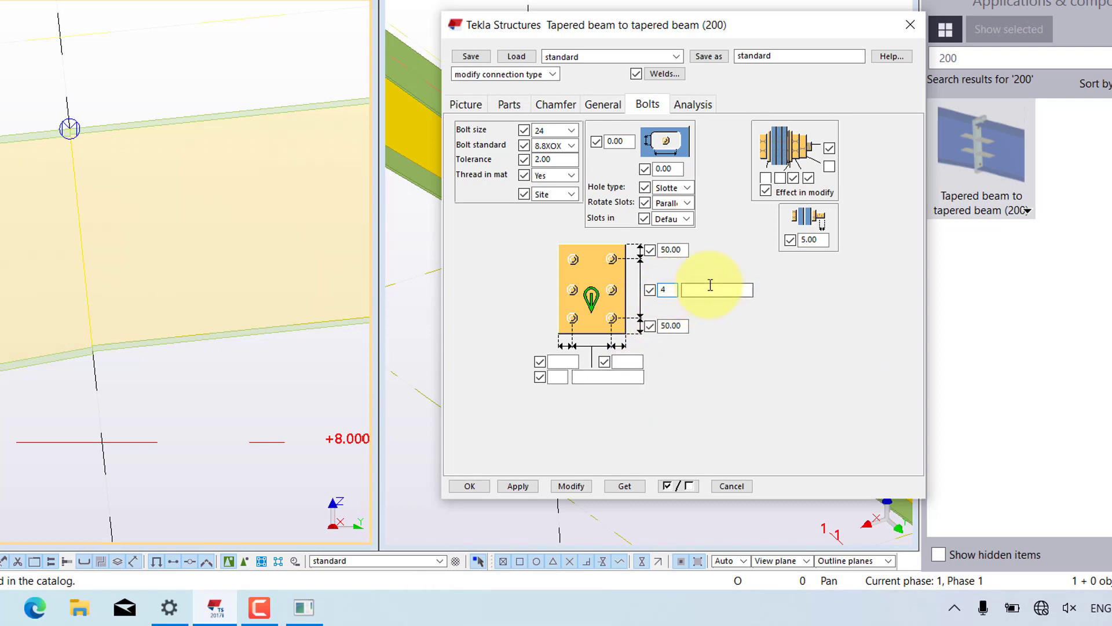
left_click(711, 288)
left_click(712, 295)
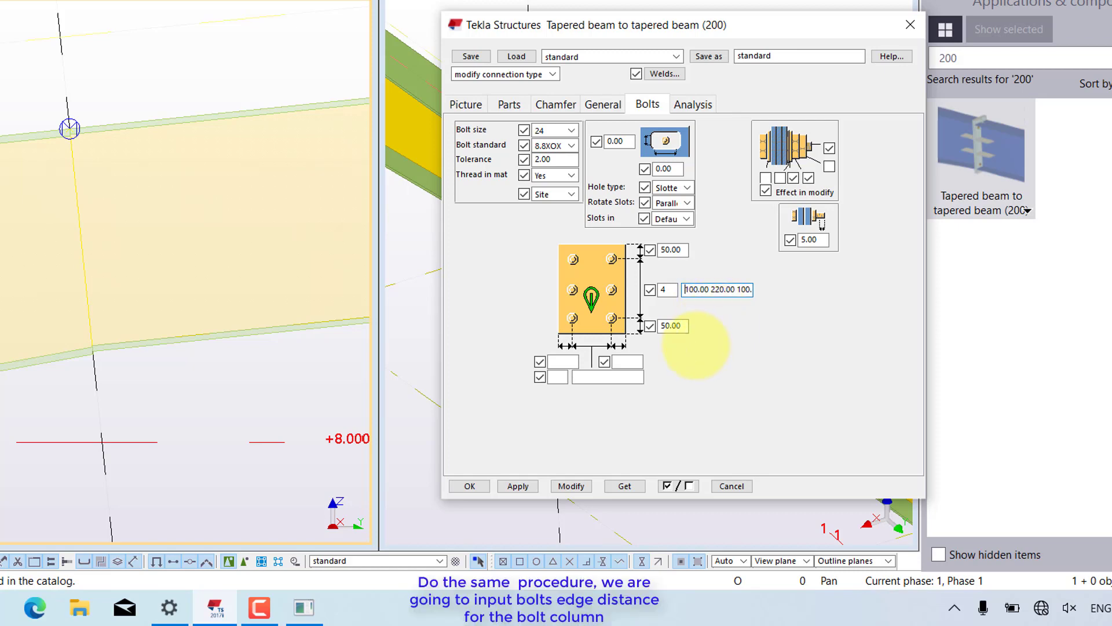
Set both horizontal edge distances of the bolt group on the end plate to 47.5
left_click(565, 361)
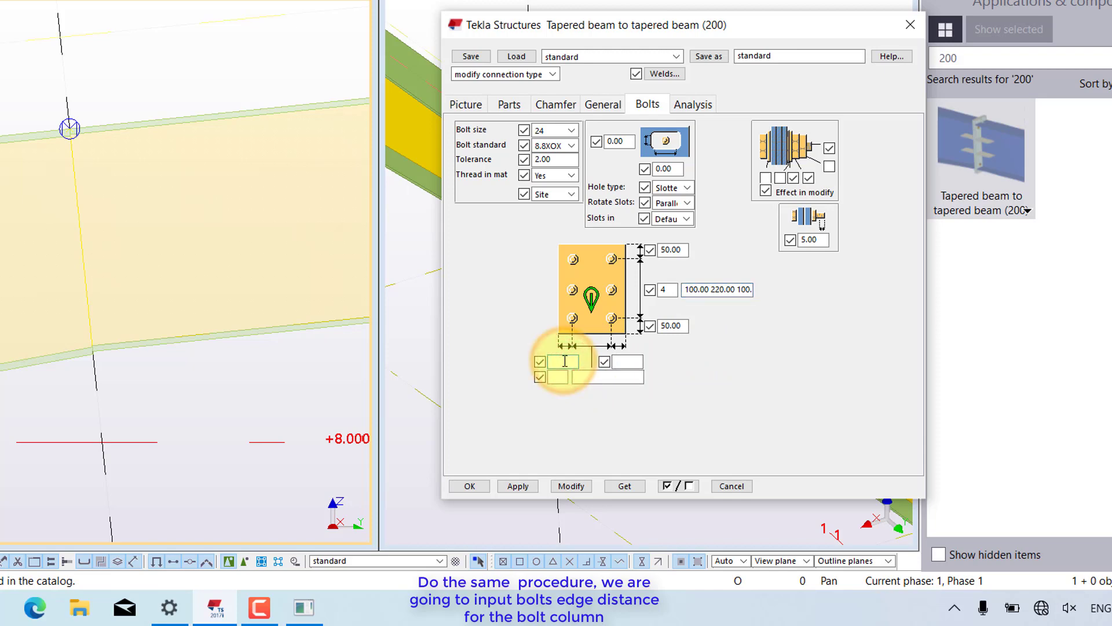
type("47.5")
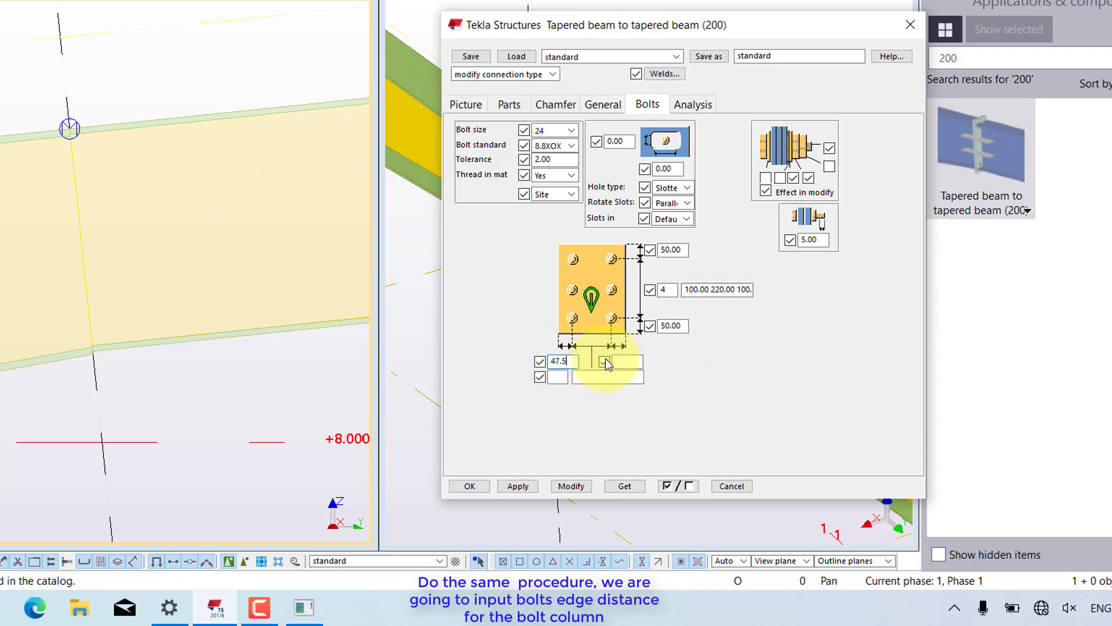
left_click(621, 361)
type("4")
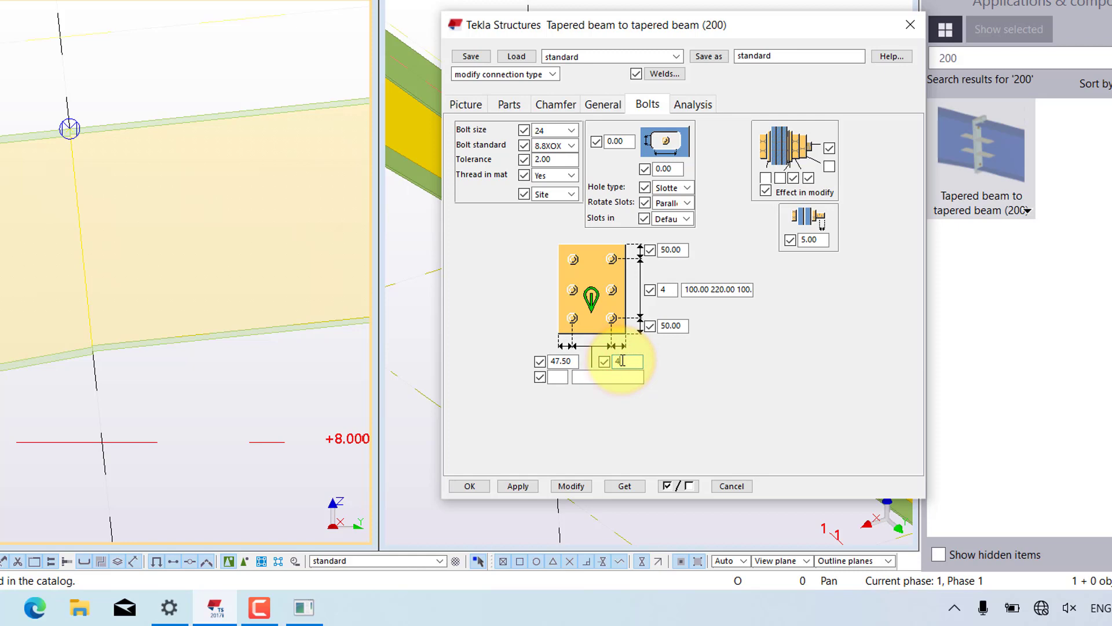
type("7.50")
Define 2 bolt columns with a horizontal spacing of 90
left_click(559, 377)
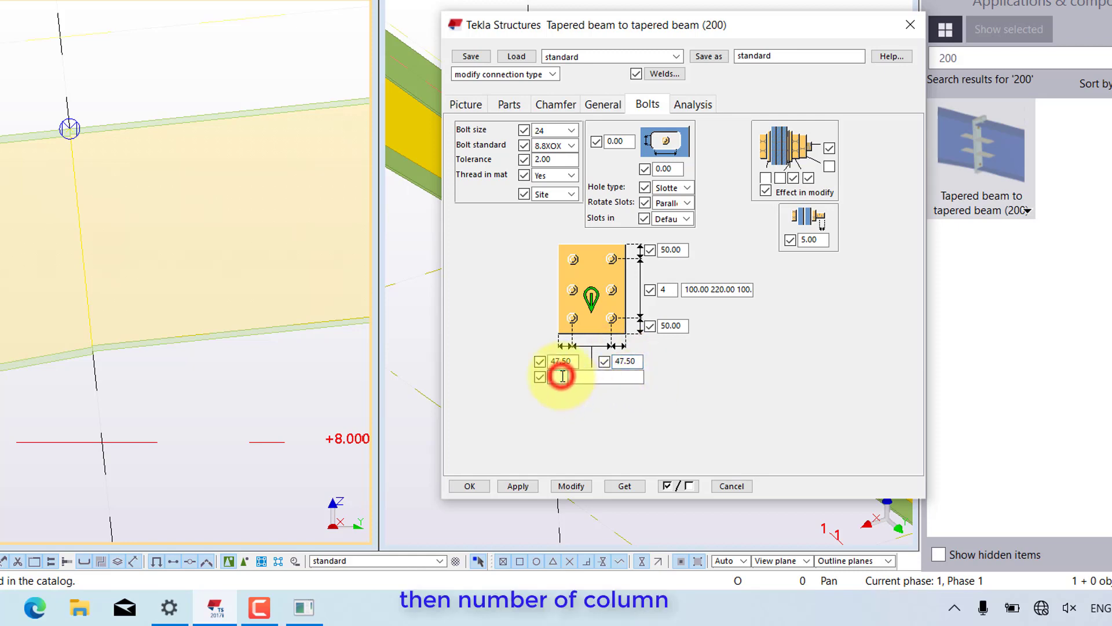
type("2")
left_click(615, 377)
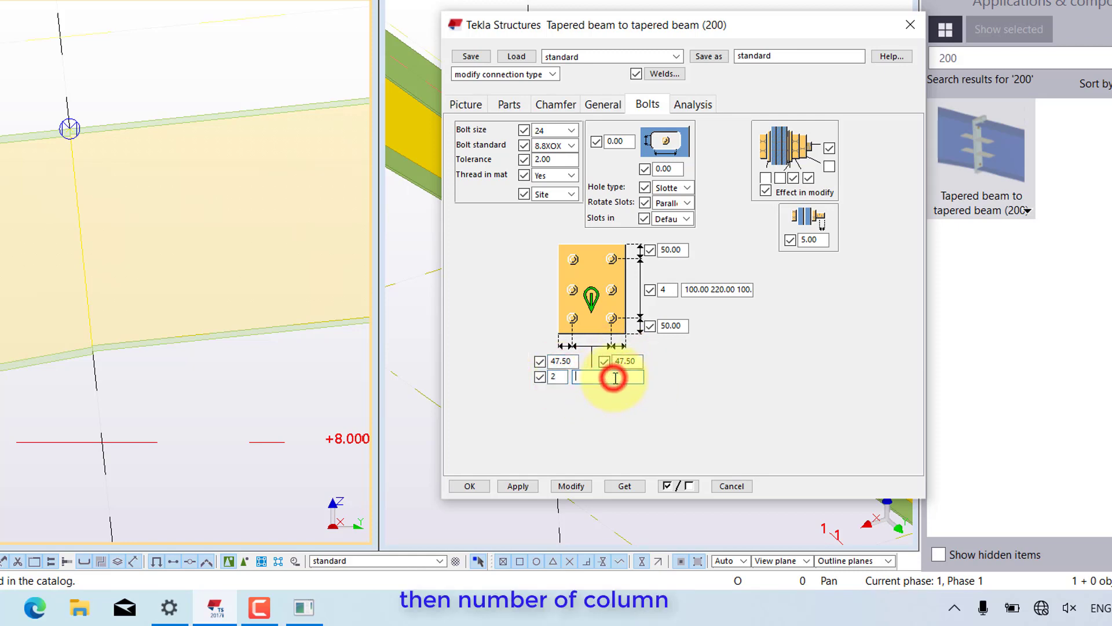
type("90")
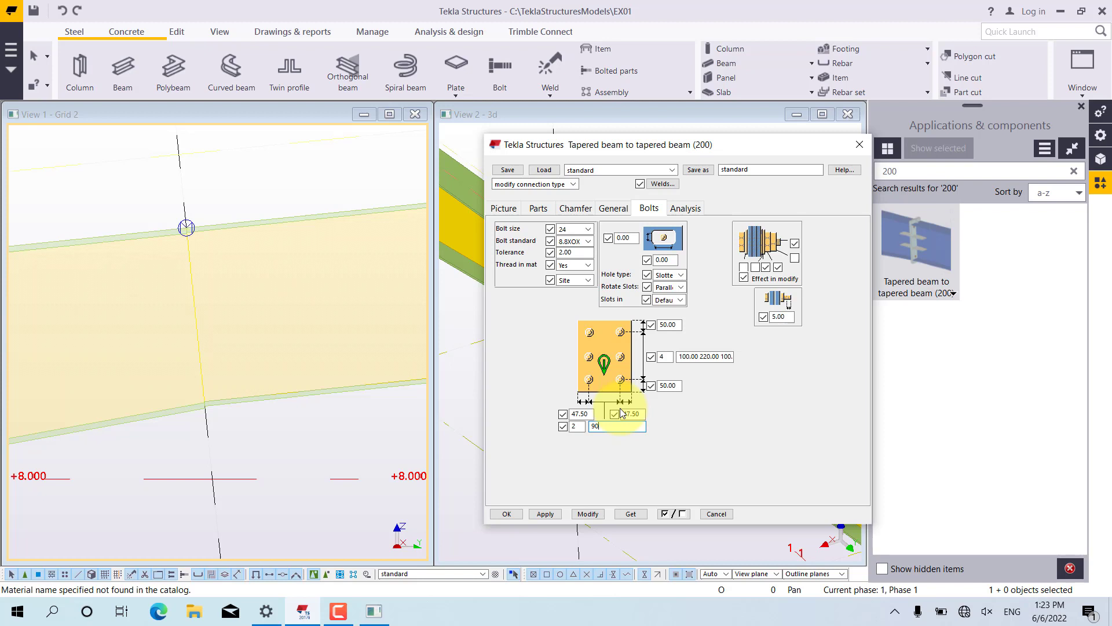
Save the connection settings under the name +EX01_8M24_PL16 and accept the component properties
double_click(753, 169)
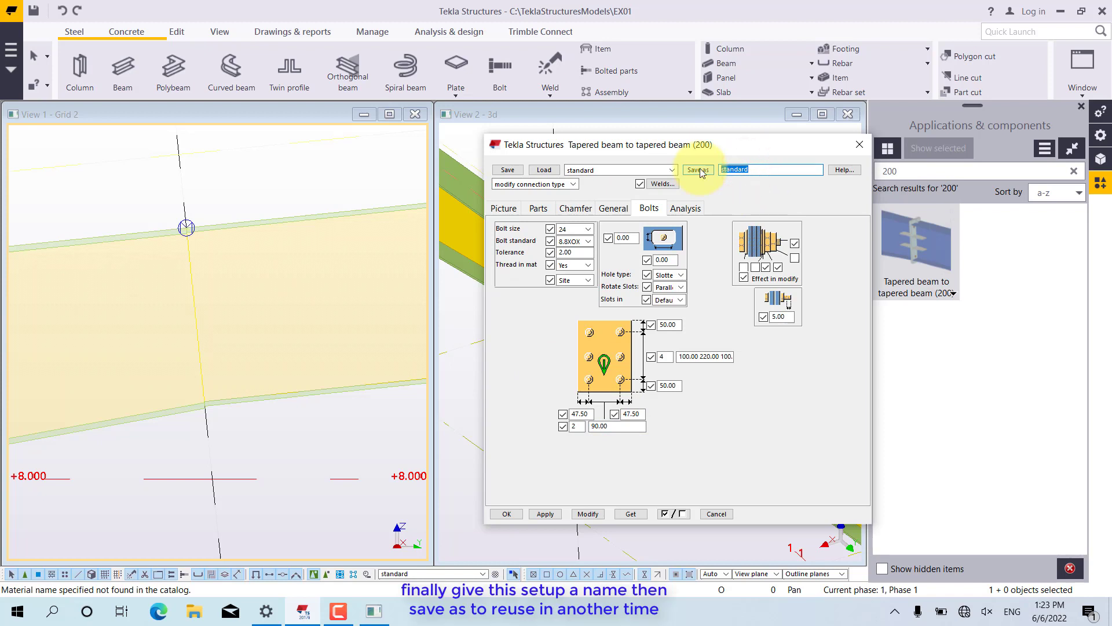
key("BackSpace")
type("+")
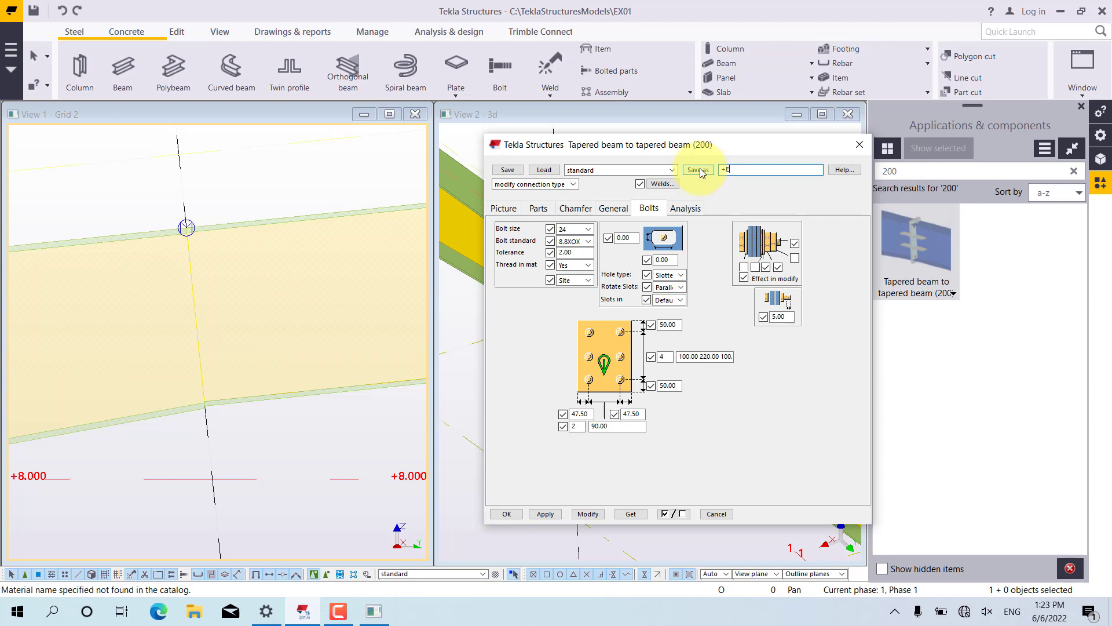
type("EX01_8M24")
type("_PL16")
left_click(699, 171)
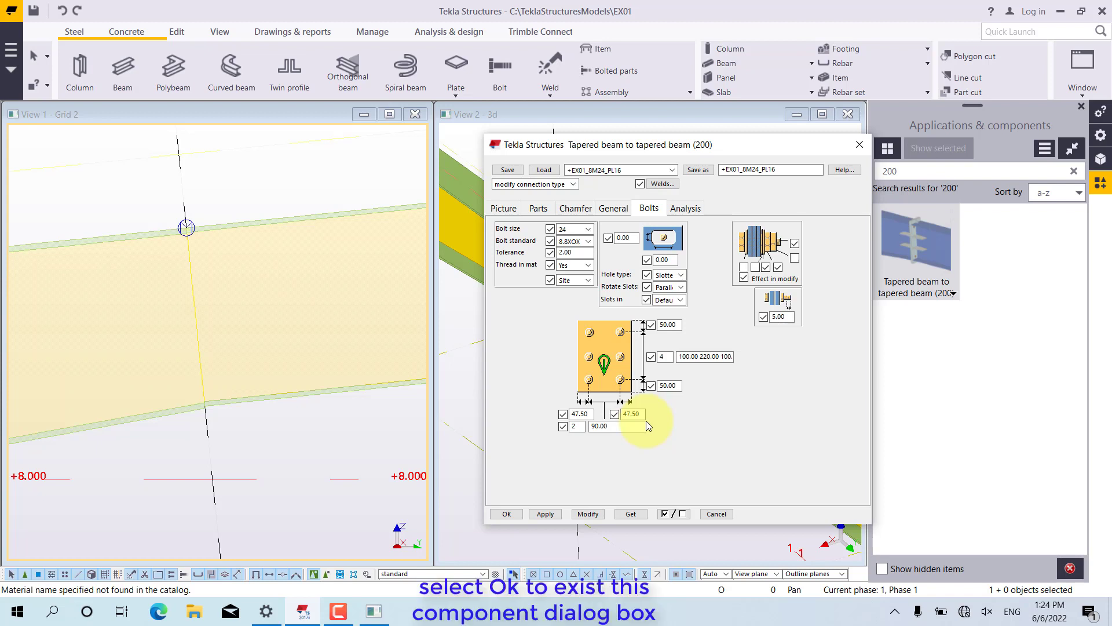
left_click(505, 513)
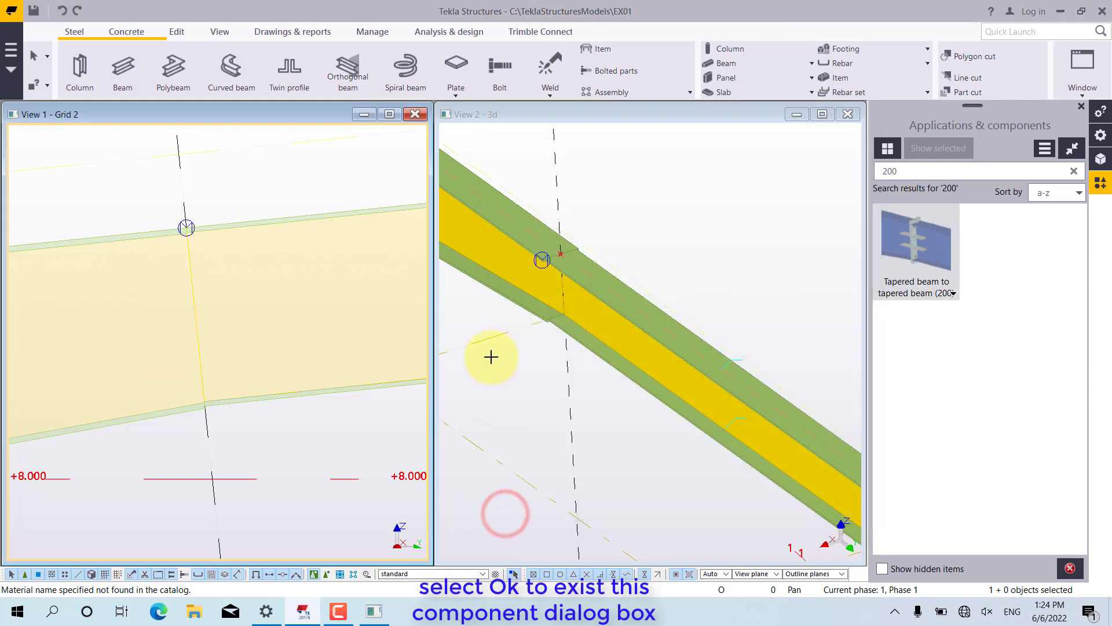
left_click(247, 394)
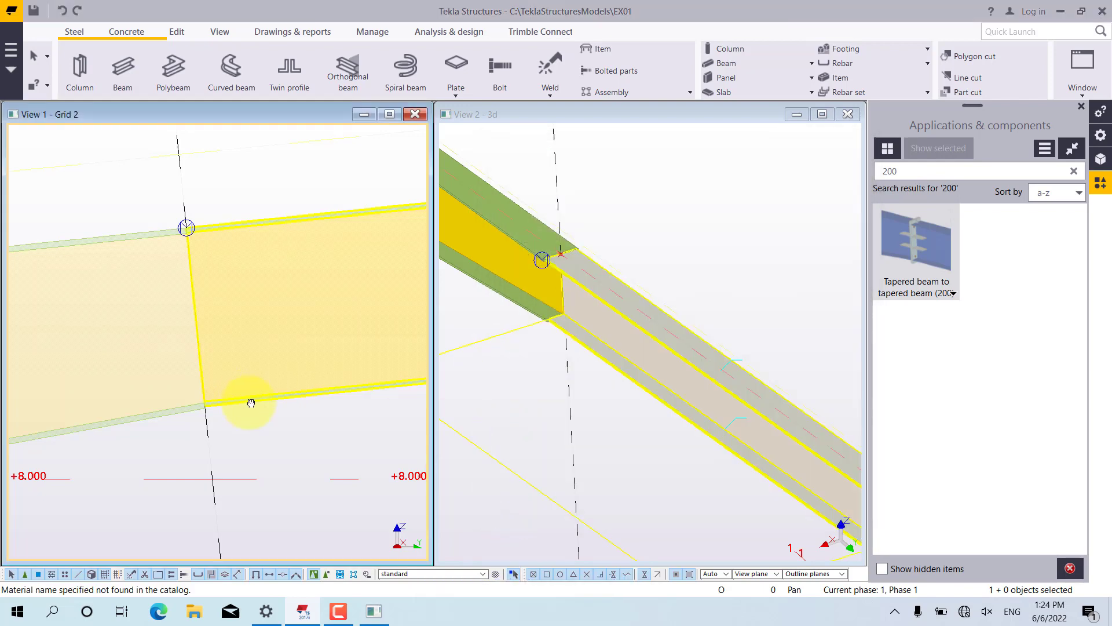
middle_click_drag(251, 397, 286, 419)
left_click(449, 419)
middle_click_drag(531, 375, 593, 397)
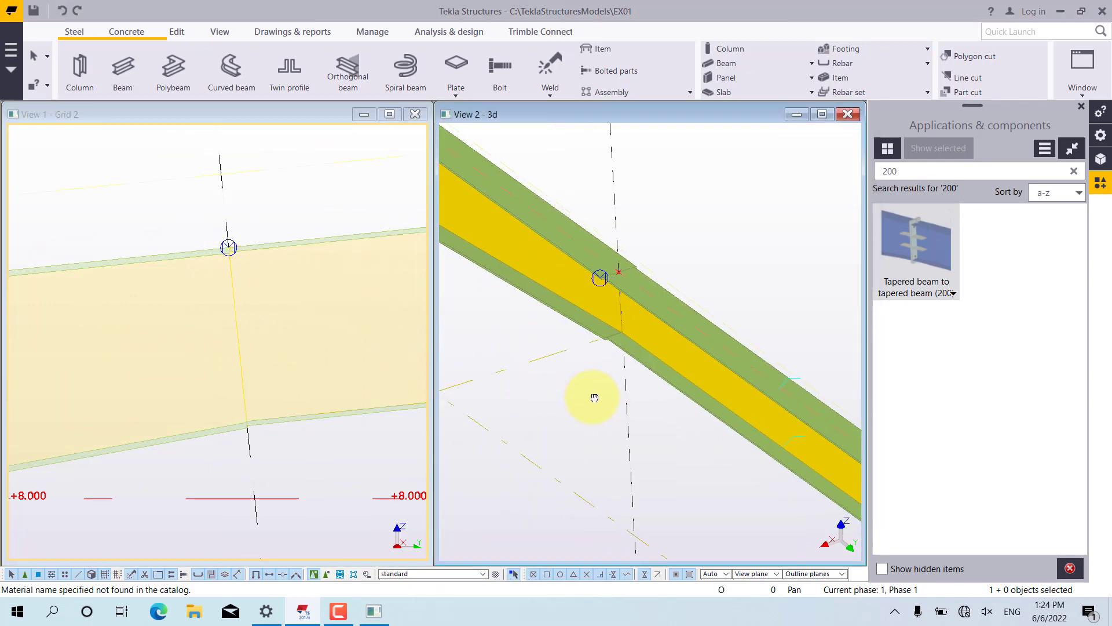
right_click(293, 194)
left_click(311, 194)
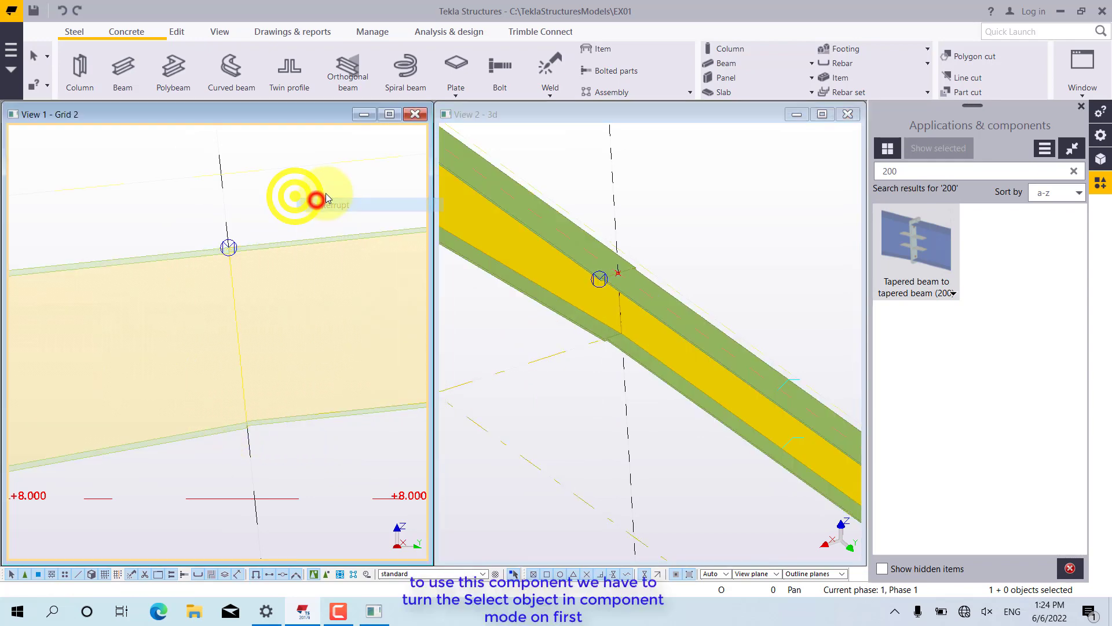
middle_click_drag(539, 433, 558, 410)
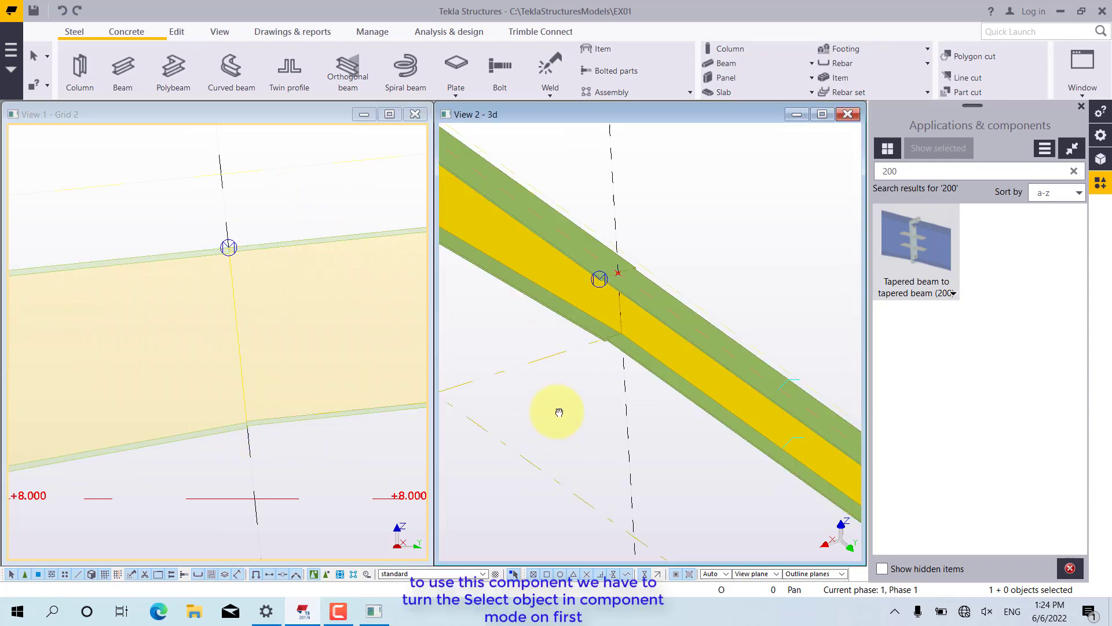
Enable selecting objects in components and apply Tapered beam to tapered beam (200), with the existing rafter's web as main part and the new rafter's web as secondary
left_click(328, 574)
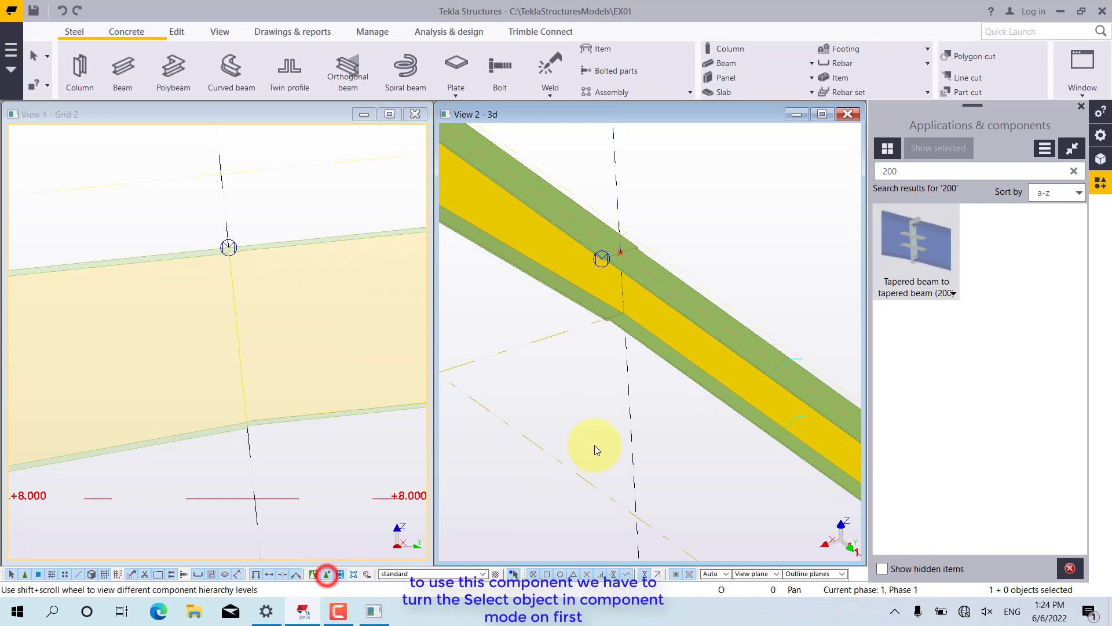
left_click(914, 231)
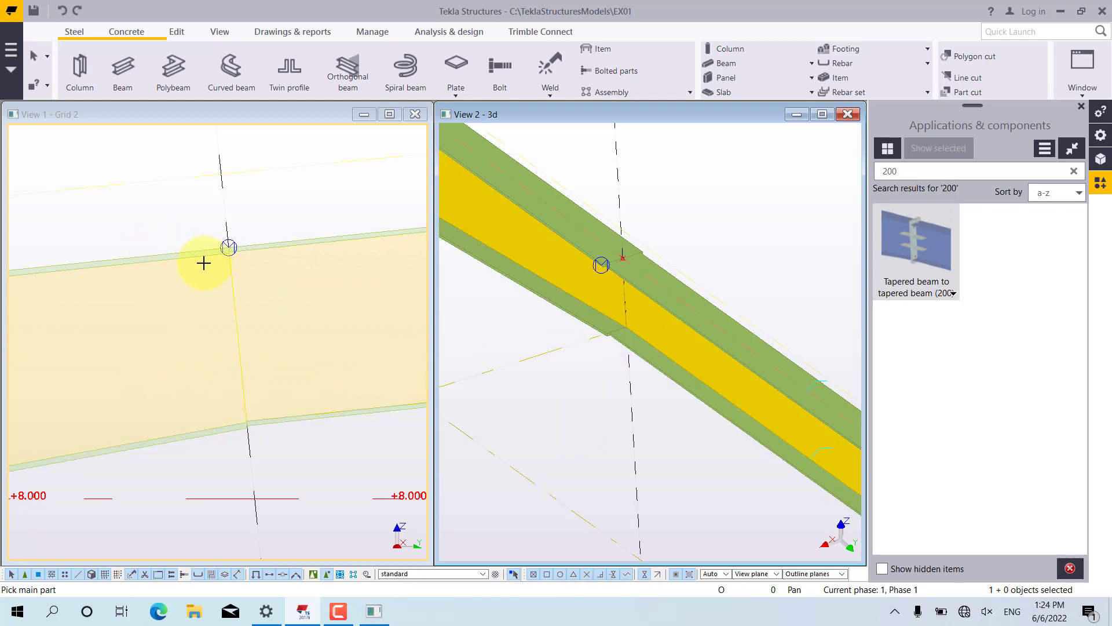
left_click(589, 283)
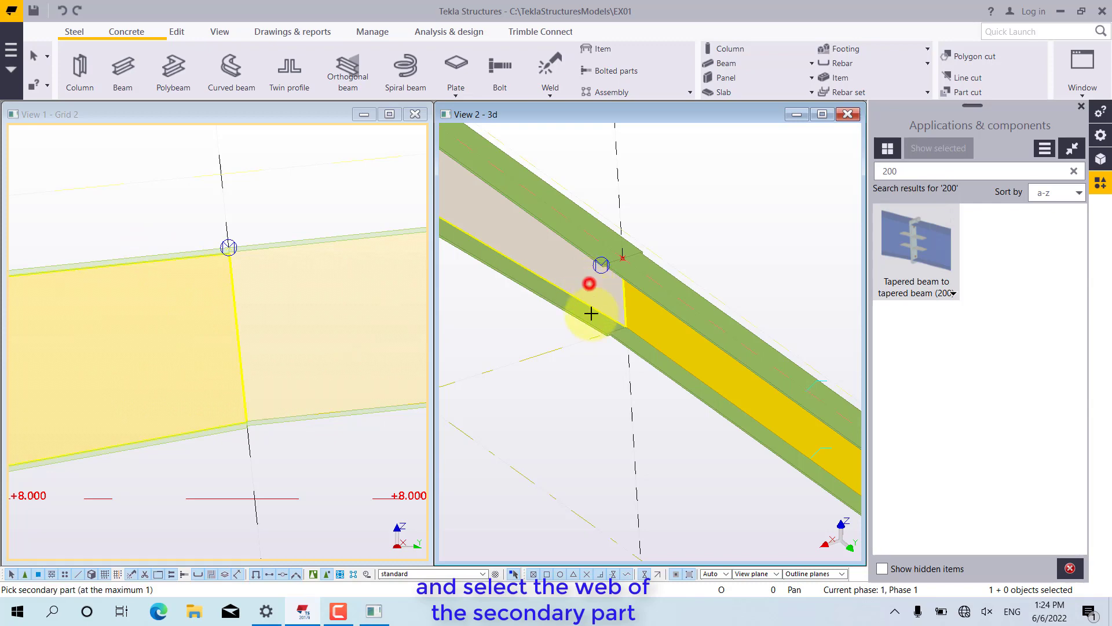
left_click(656, 335)
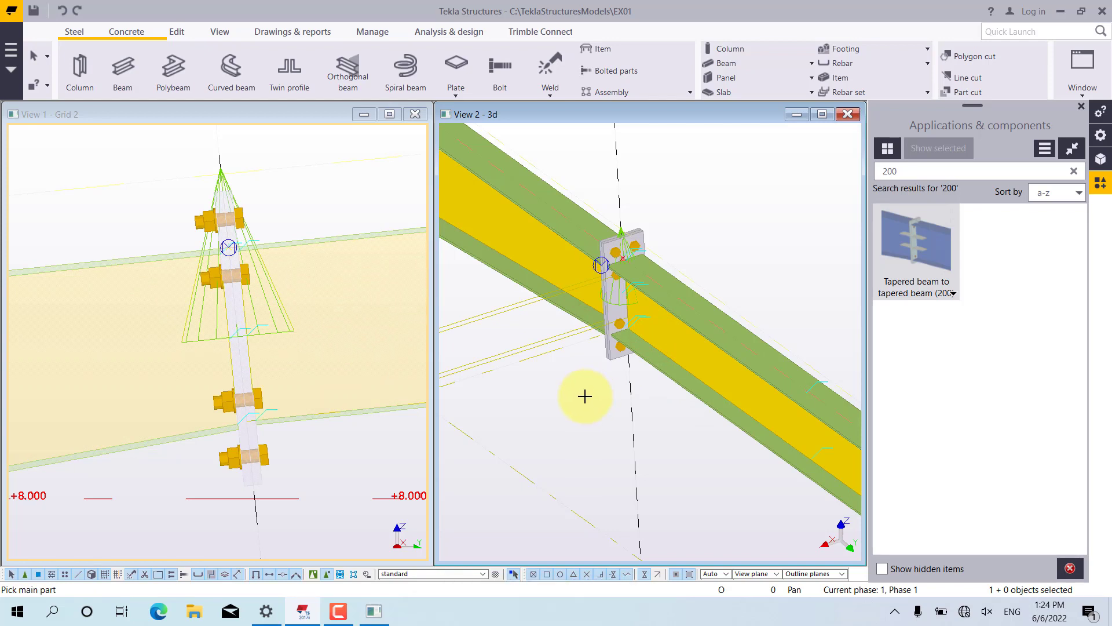
right_click(583, 397)
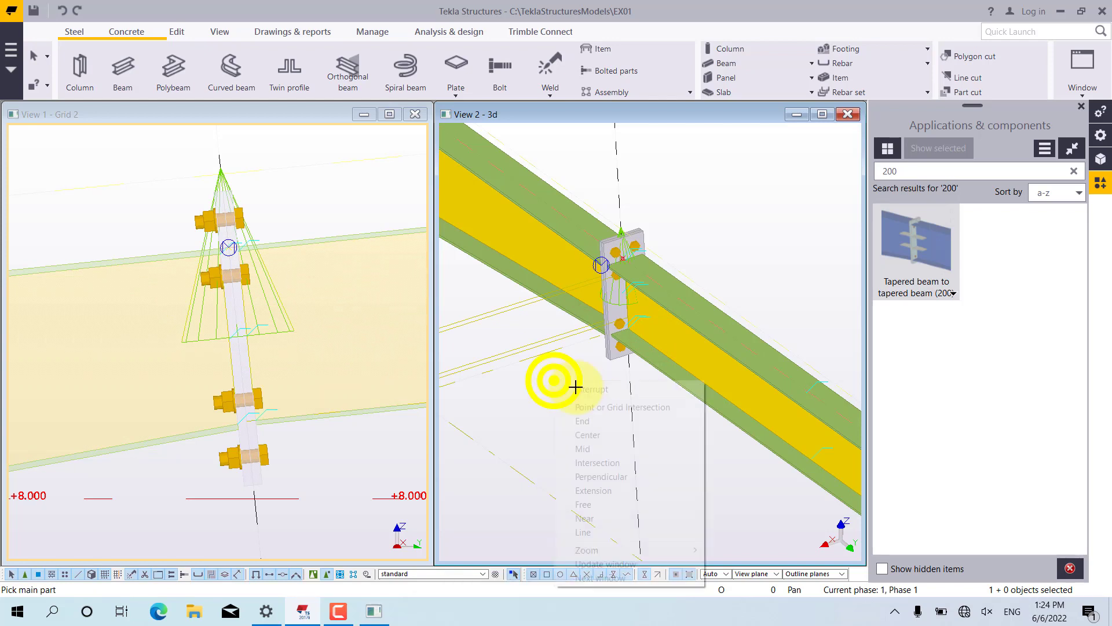
left_click(578, 389)
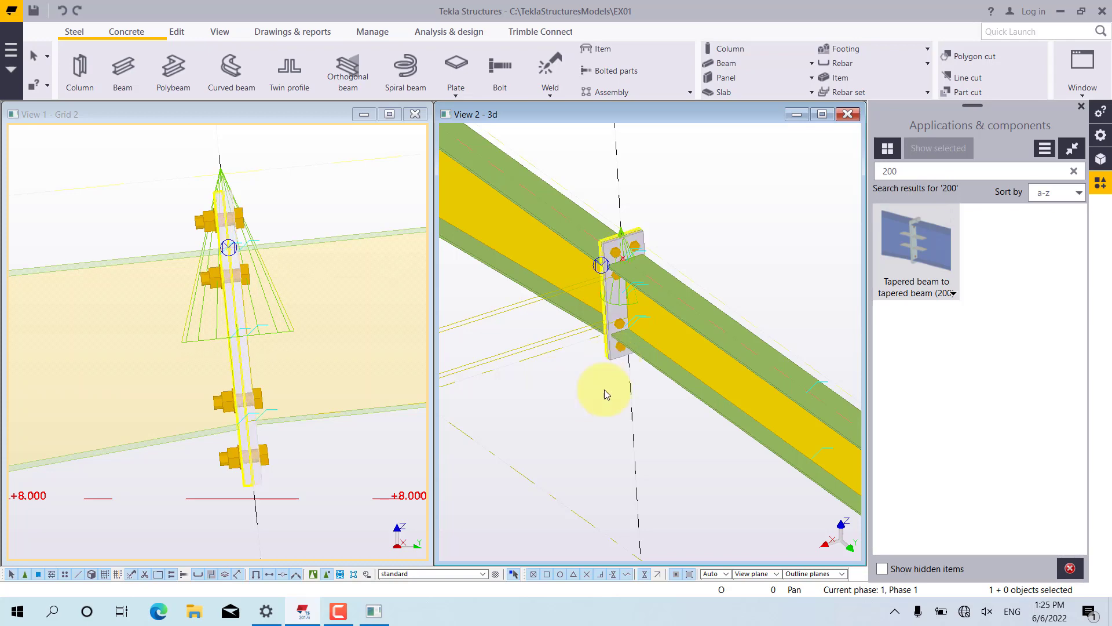
Examine the end plates, bolts and flanges of the rafter connection up close in the 3D view
middle_click_drag(600, 408, 599, 400)
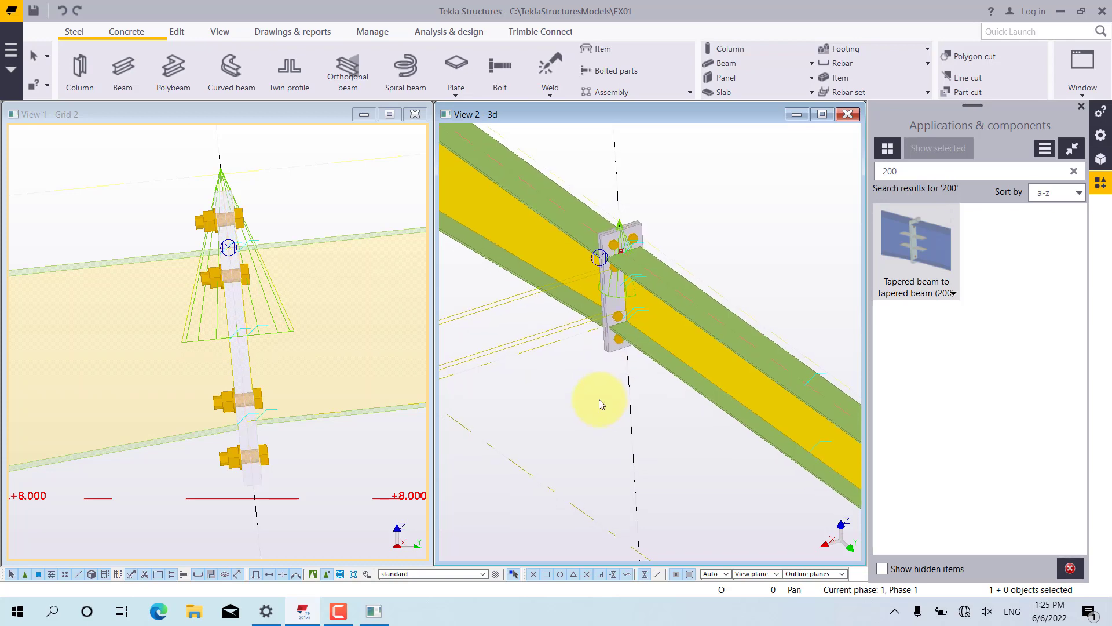
scroll(654, 249, "up", 3)
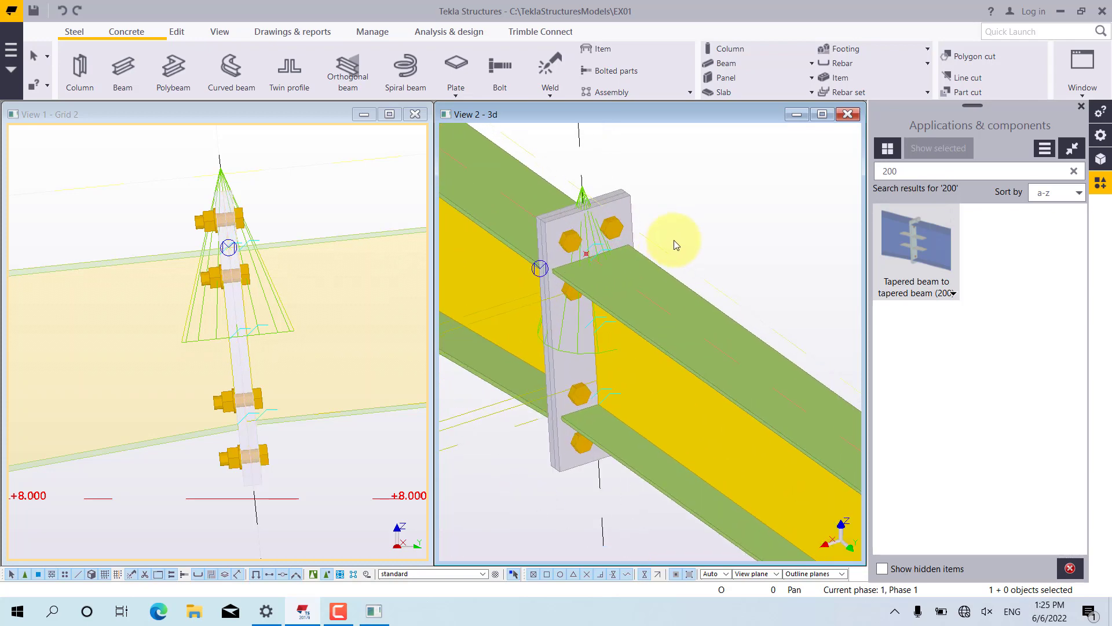
left_click(690, 201)
scroll(588, 244, "up", 5)
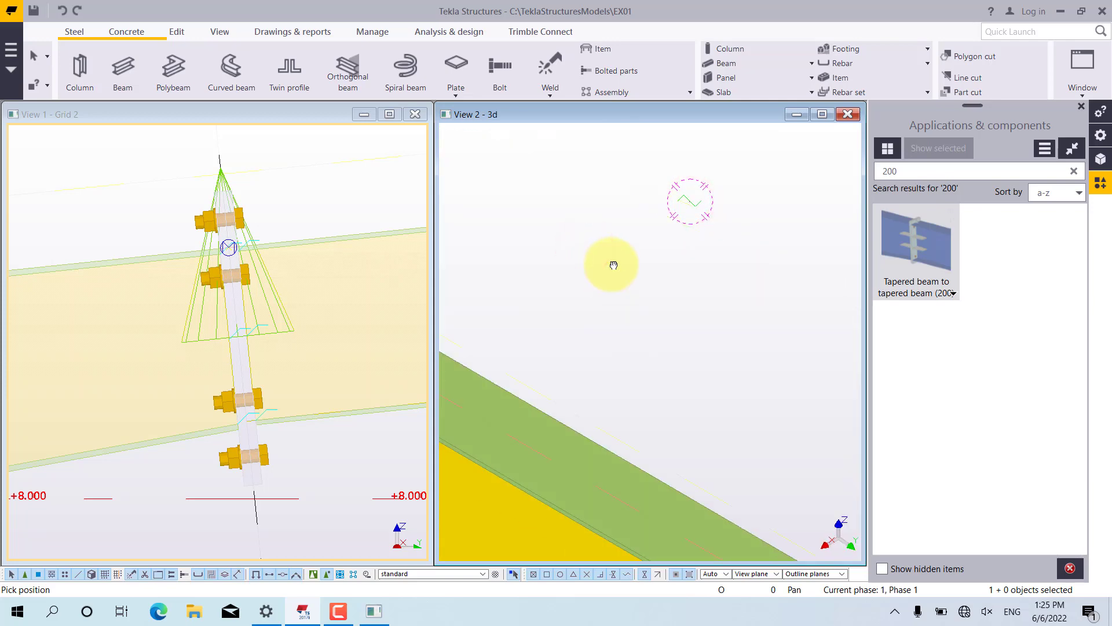
scroll(629, 253, "down", 5)
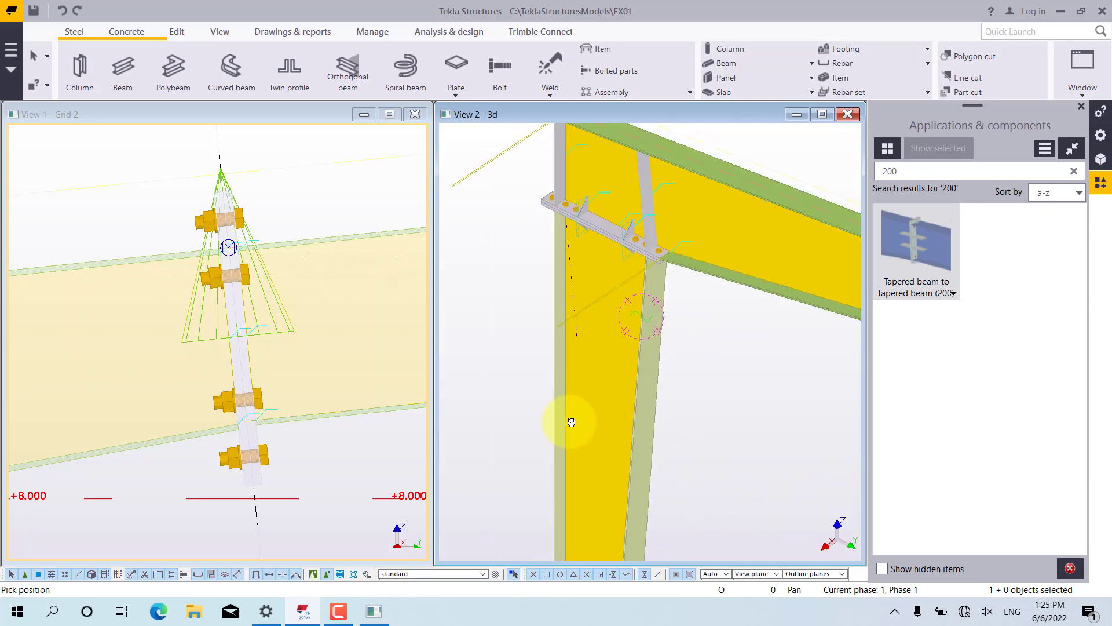
middle_click_drag(568, 422, 471, 369)
scroll(471, 348, "down", 5)
scroll(653, 256, "up", 3)
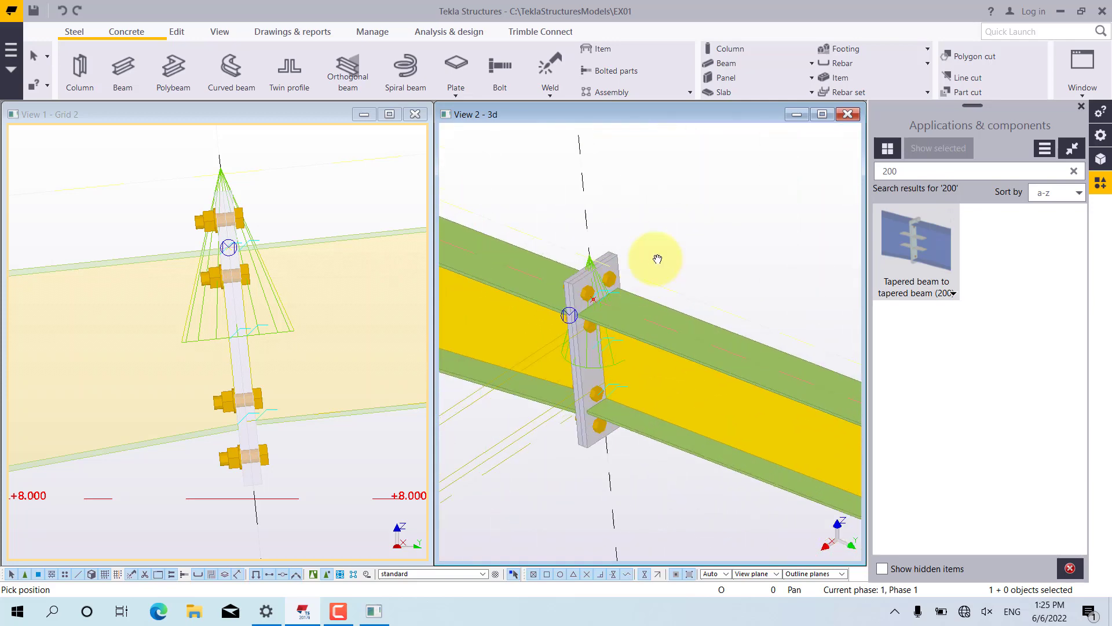
right_click(656, 255)
left_click(680, 263)
scroll(610, 304, "up", 4)
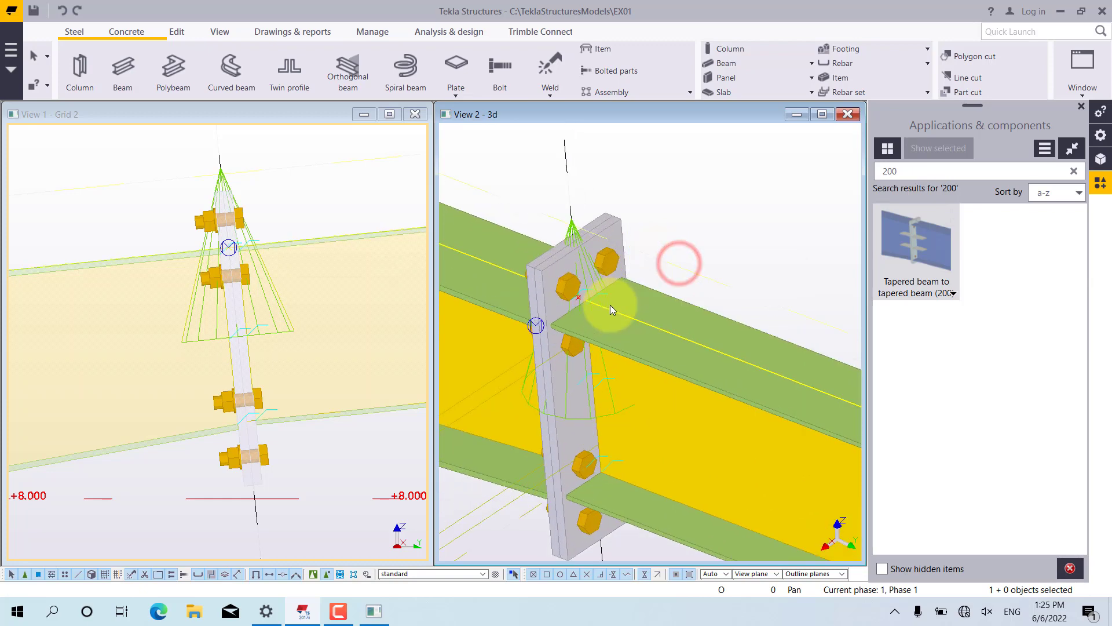
left_click(587, 287)
mouse_move(578, 302)
middle_mouse_down("ctrl")
mouse_move(692, 303)
mouse_move(759, 266)
mouse_move(775, 203)
mouse_move(577, 181)
mouse_move(506, 192)
mouse_move(539, 278)
mouse_move(458, 347)
mouse_move(232, 270)
mouse_move(306, 207)
mouse_move(566, 359)
mouse_move(596, 347)
mouse_move(592, 330)
mouse_move(673, 251)
mouse_move(599, 343)
mouse_move(616, 343)
mouse_move(704, 141)
middle_mouse_up("ctrl")
right_click(704, 141)
left_click(720, 149)
left_click(718, 219)
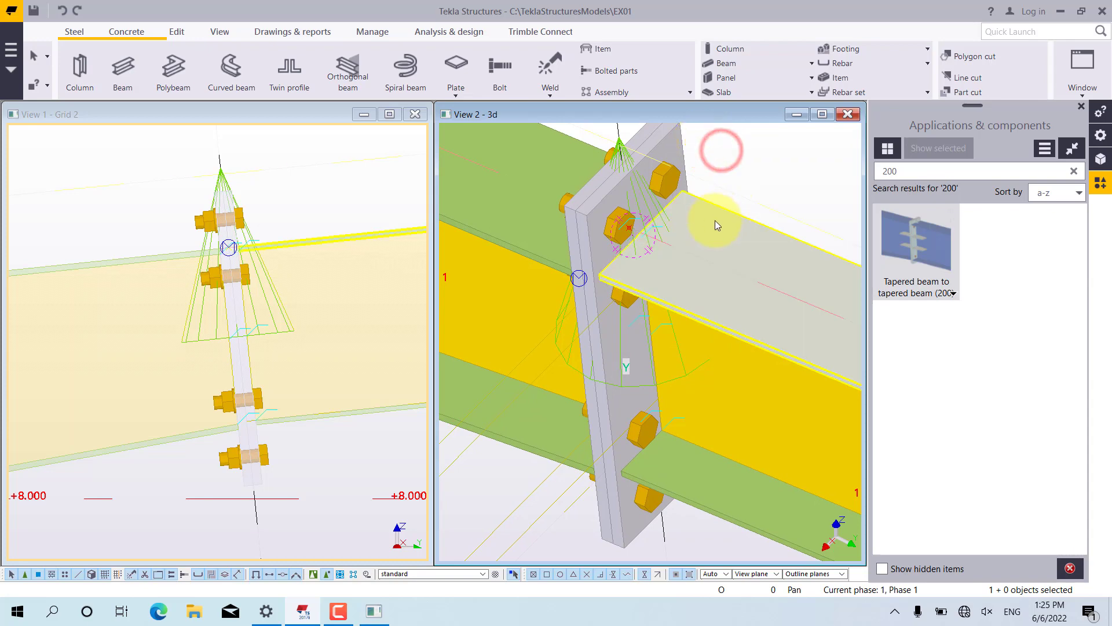
mouse_move(666, 218)
middle_mouse_down("ctrl")
mouse_move(638, 218)
mouse_move(638, 236)
mouse_move(665, 206)
middle_mouse_up("ctrl")
right_click(757, 149)
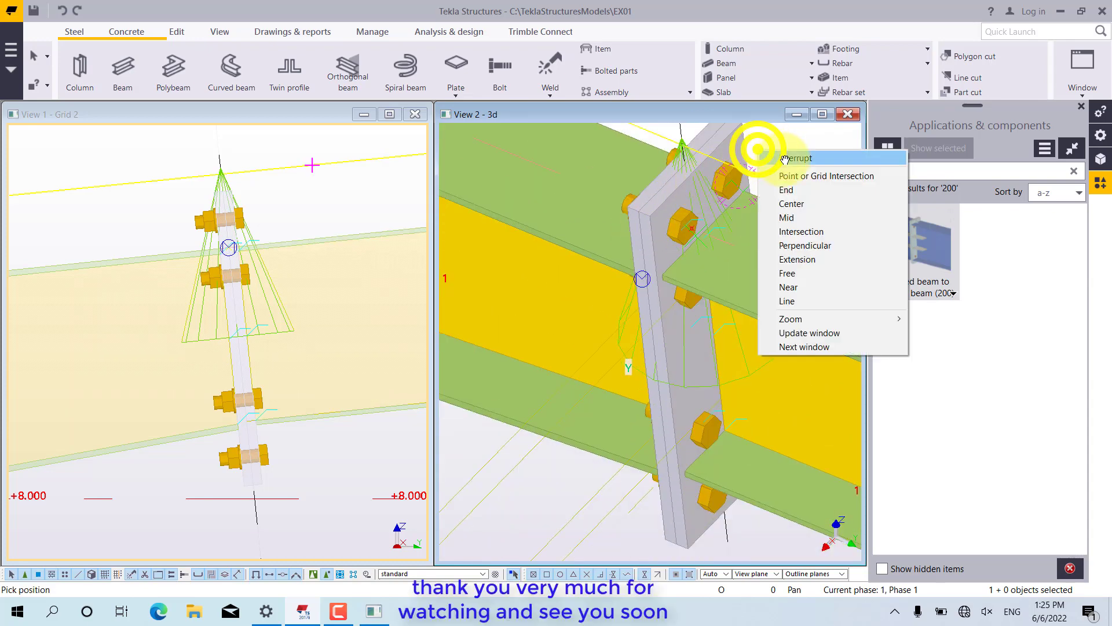